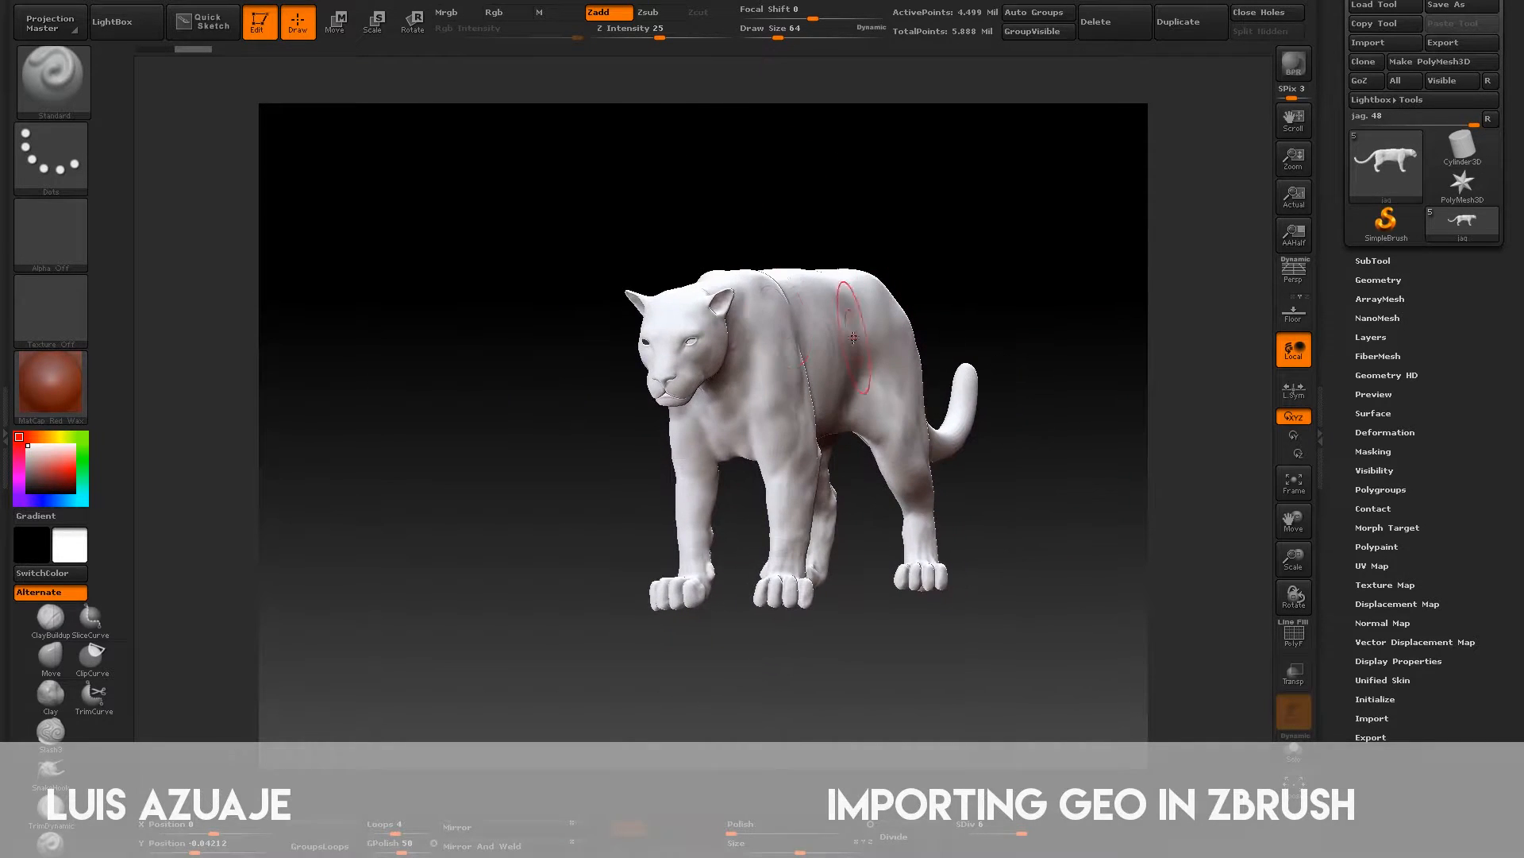
click(731, 2)
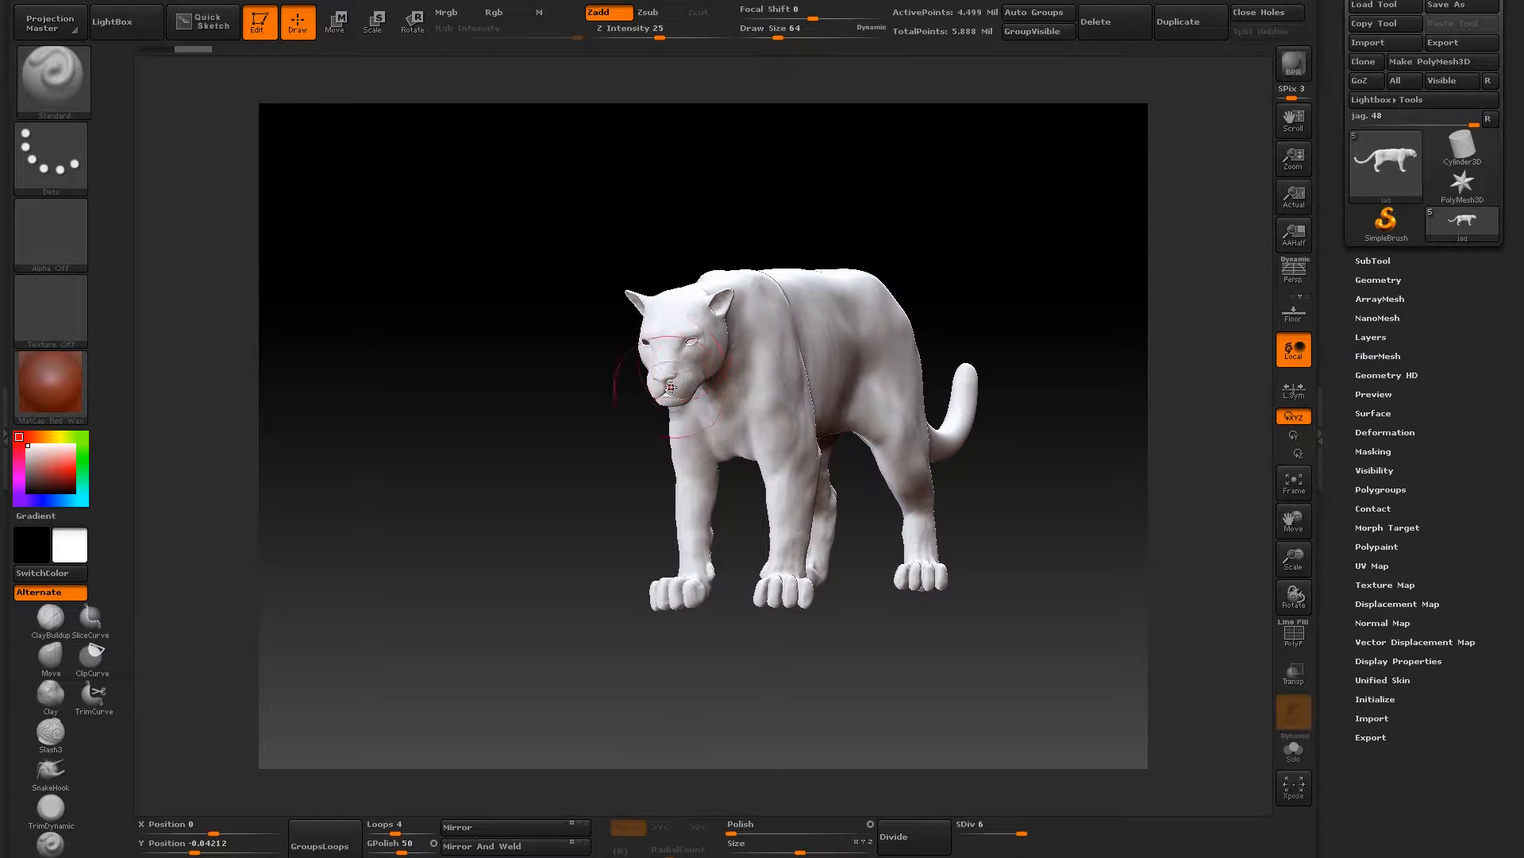
drag(936, 204, 1307, 210)
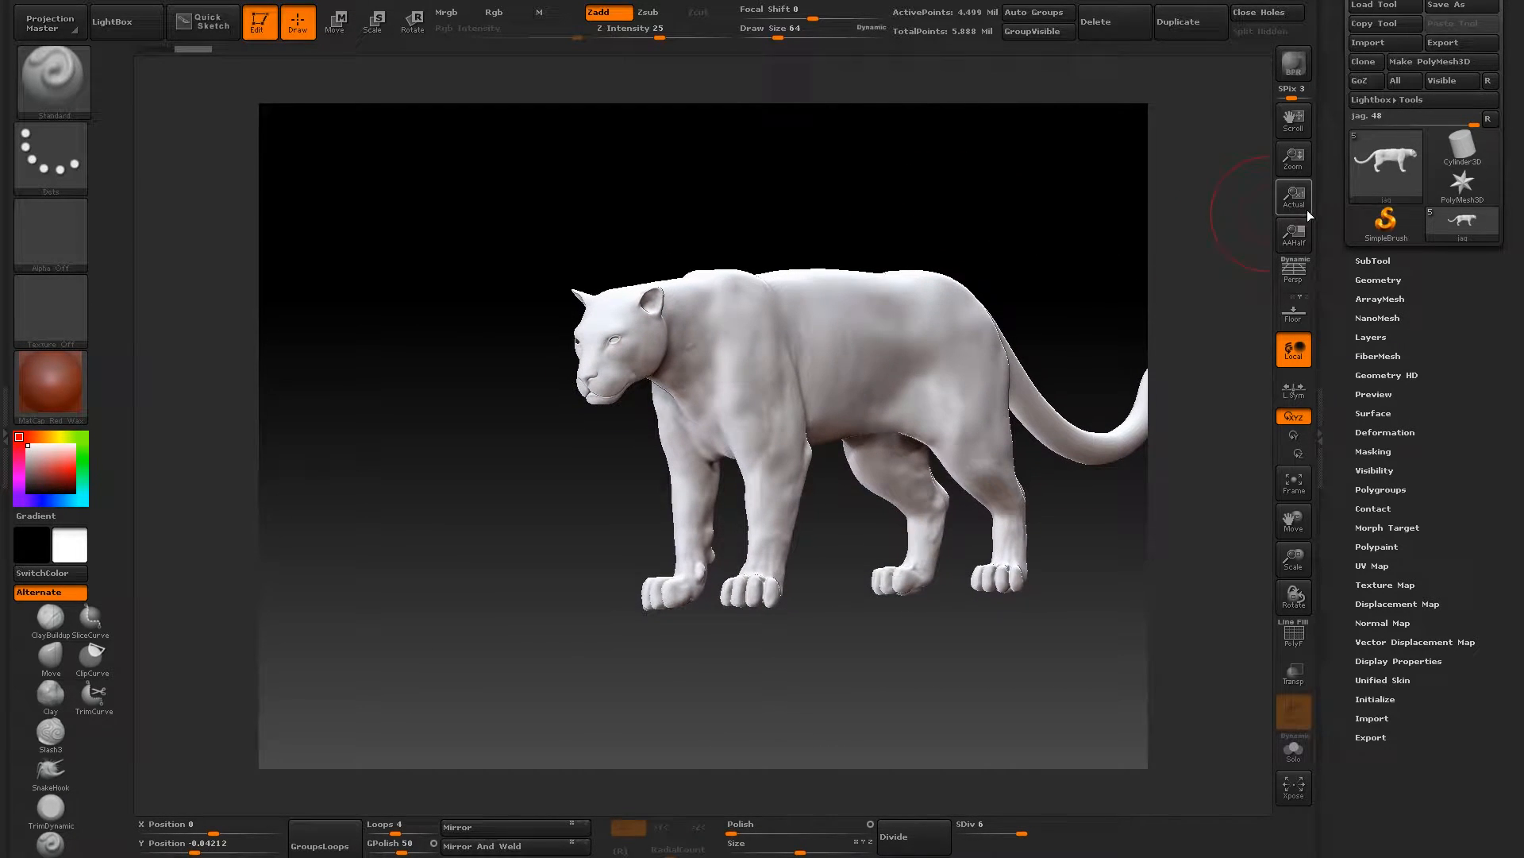
click(1378, 260)
click(1375, 260)
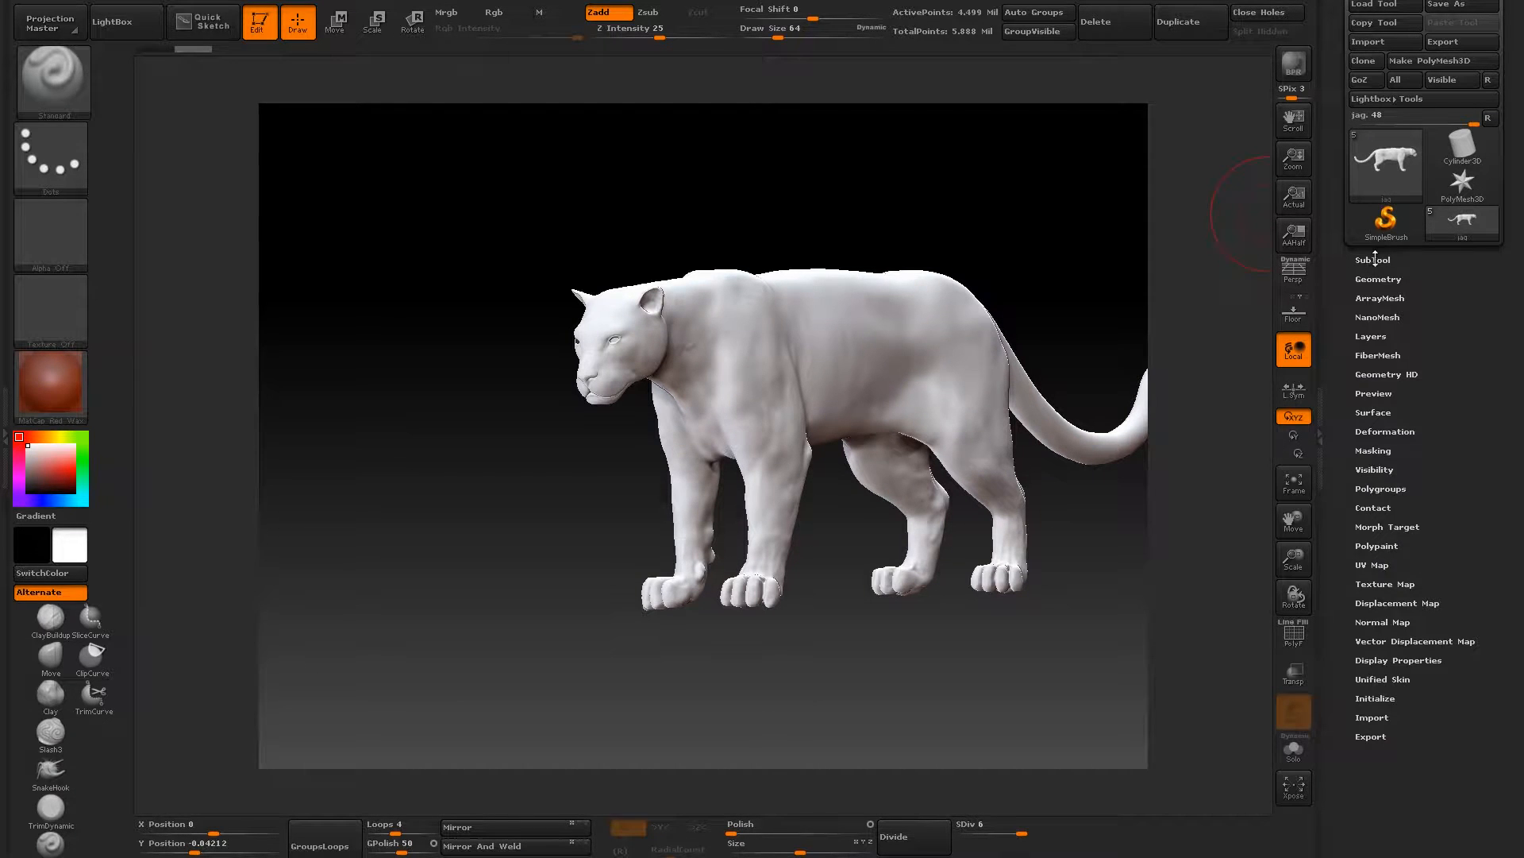
click(1373, 260)
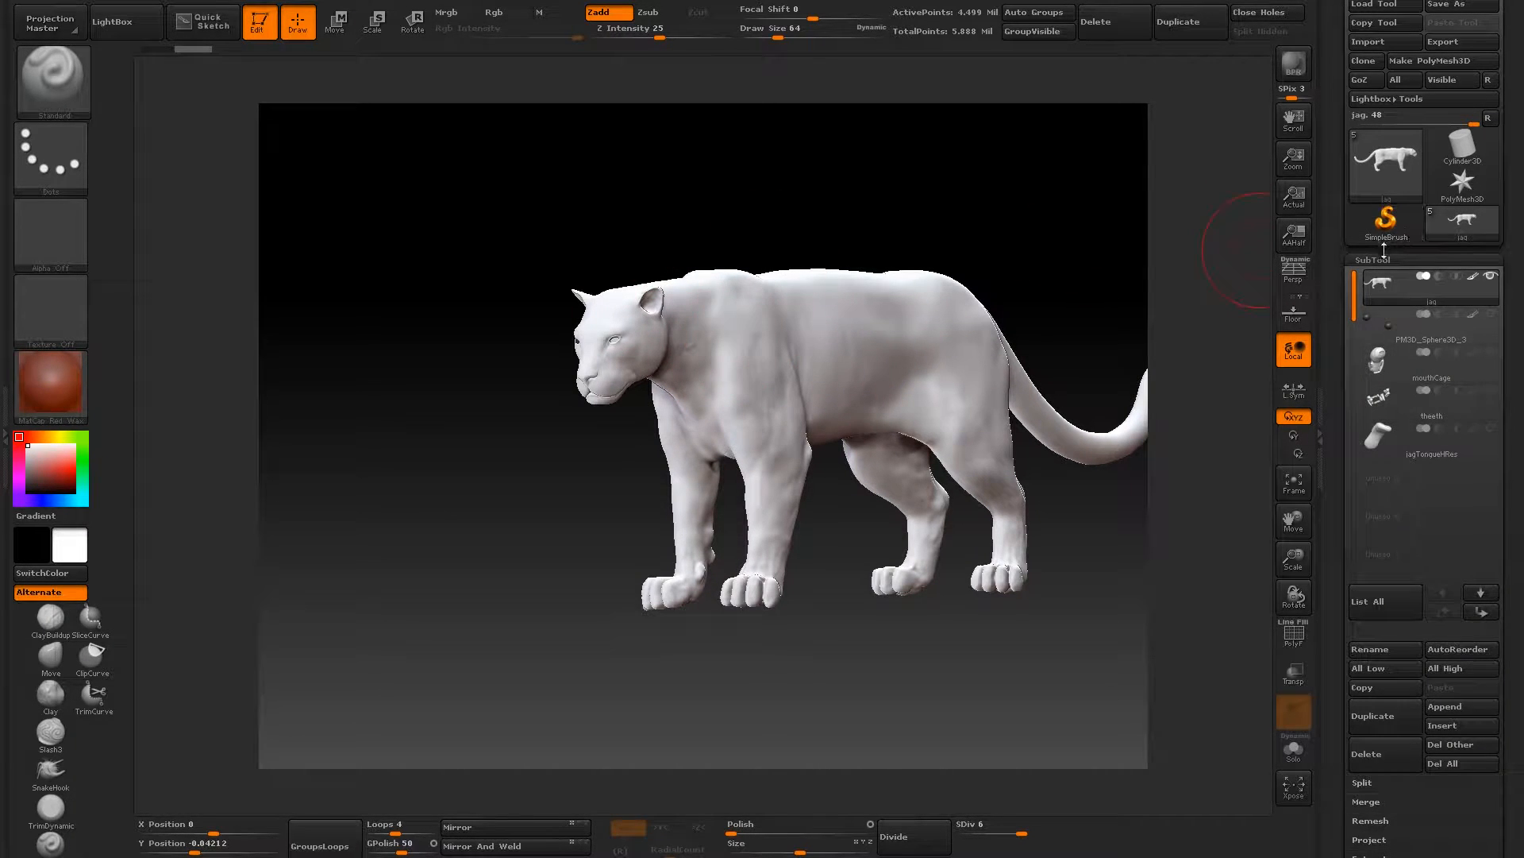
click(1380, 256)
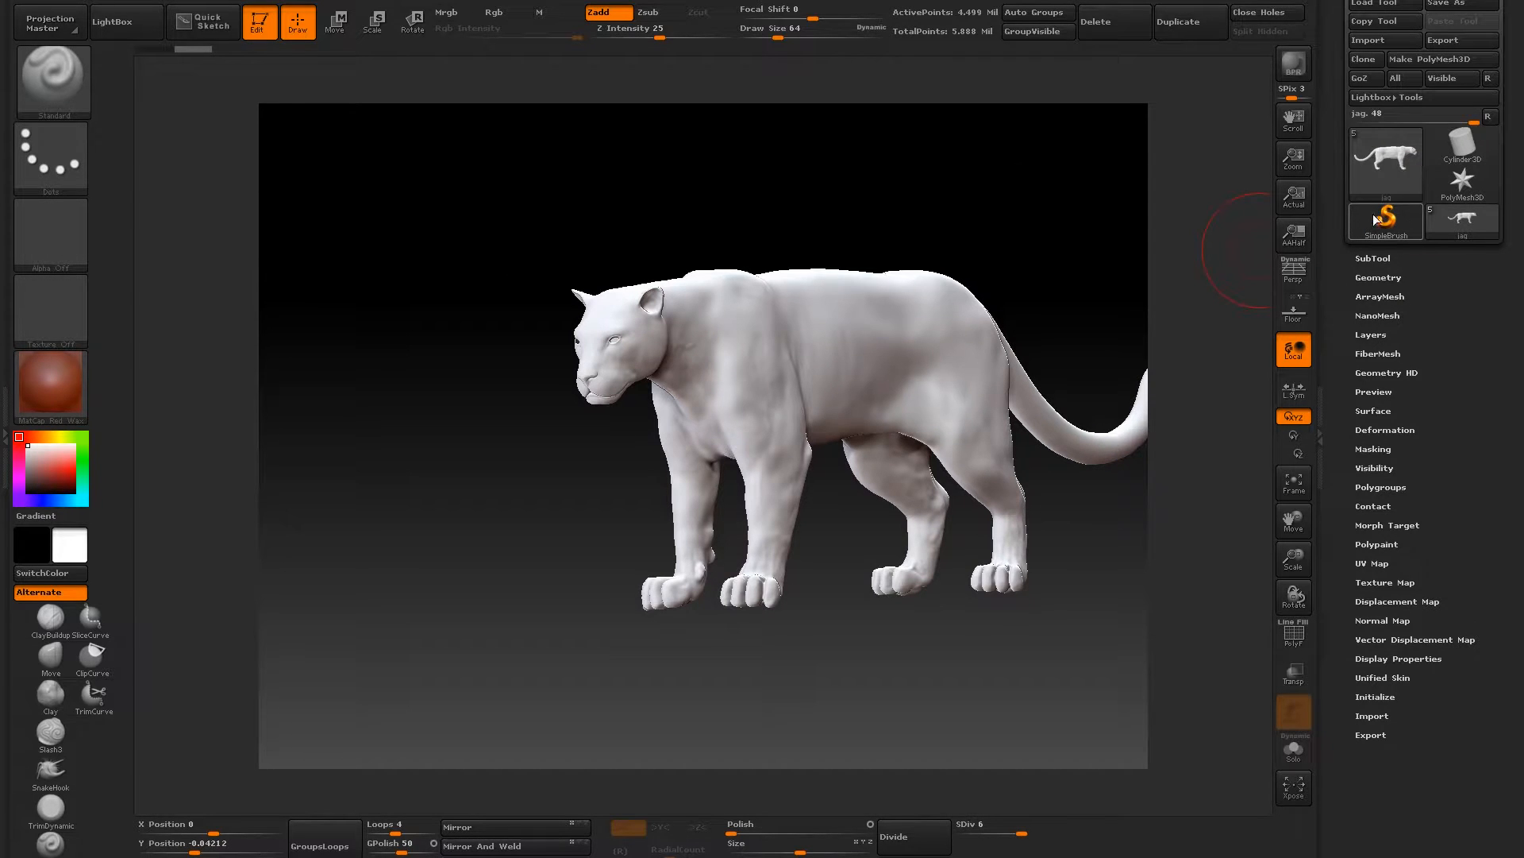
- Switch the active tool to SimpleBrush and clear the jaguar from the canvas
click(1378, 220)
click(626, 258)
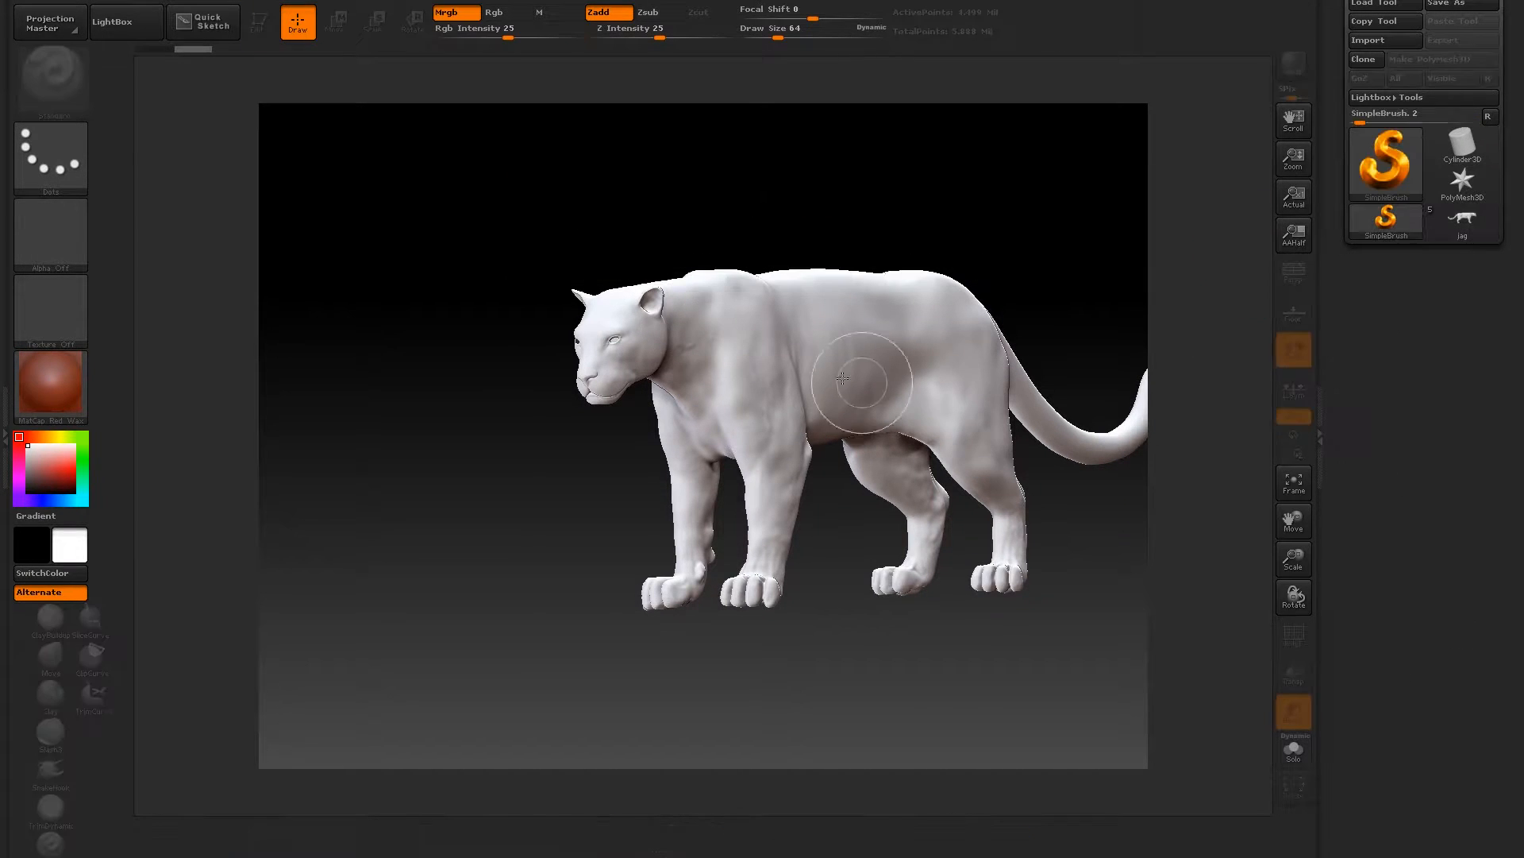
mouse_move(711, 360)
mouse_down()
mouse_move(659, 357)
mouse_move(714, 355)
mouse_move(660, 329)
mouse_up()
key(ctrl+n)
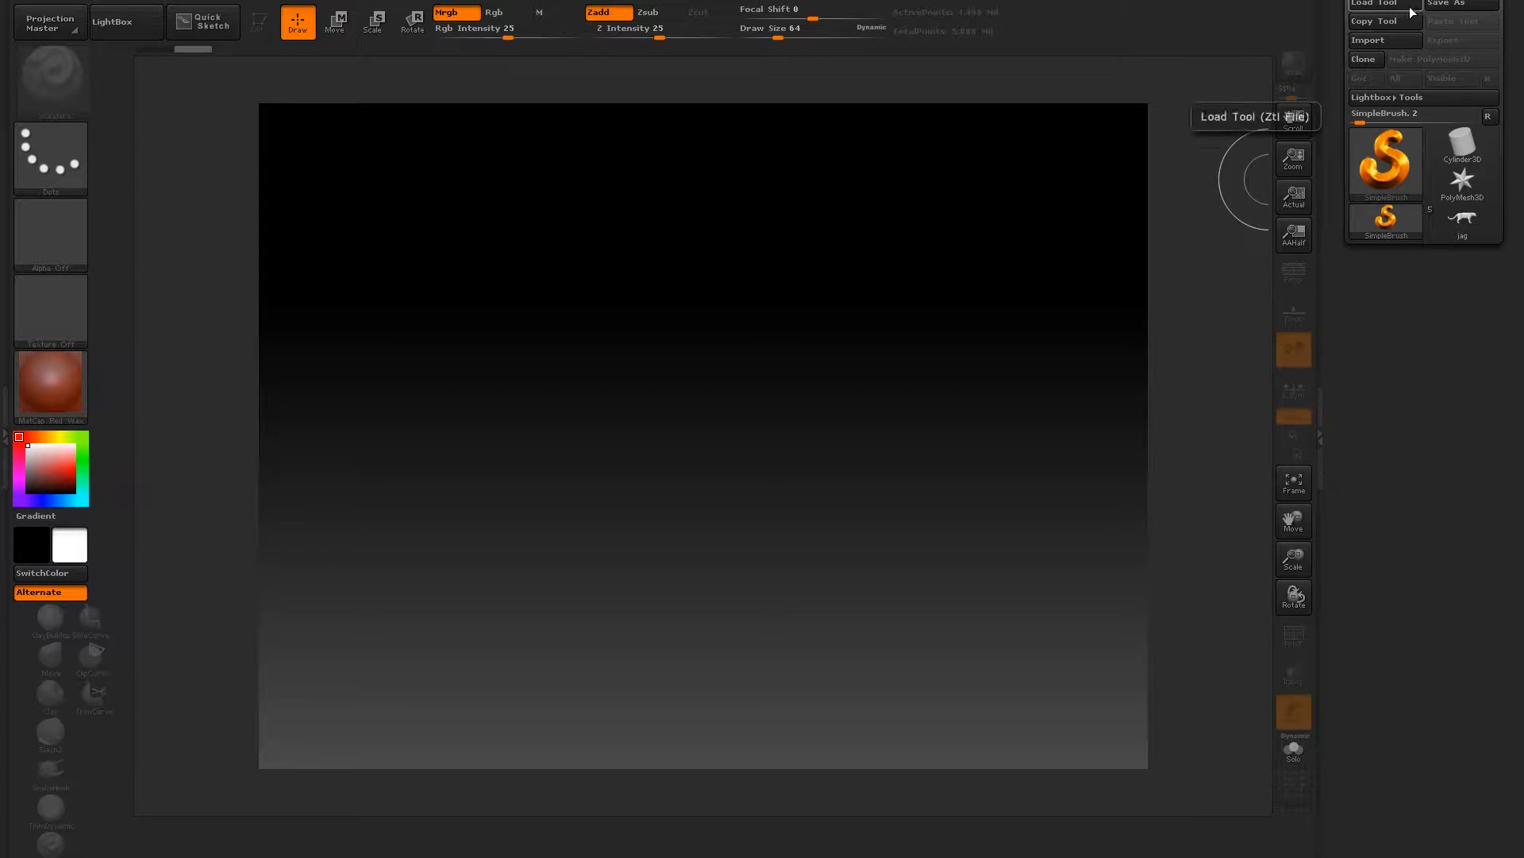
- Import the mesh lowResretopoJag.obj from New folder > jagretopo
click(1374, 41)
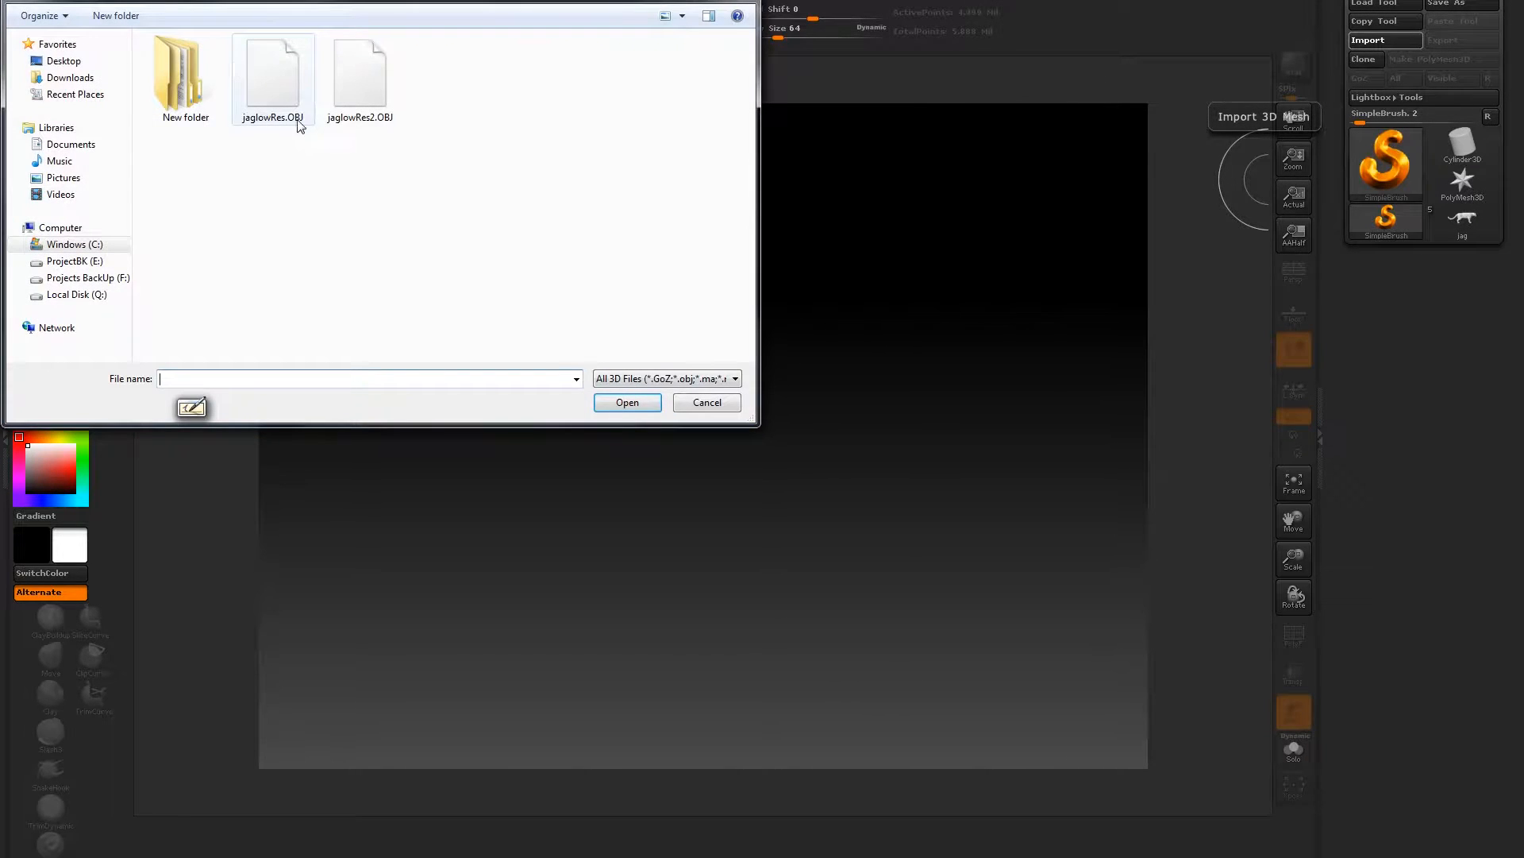
double_click(222, 107)
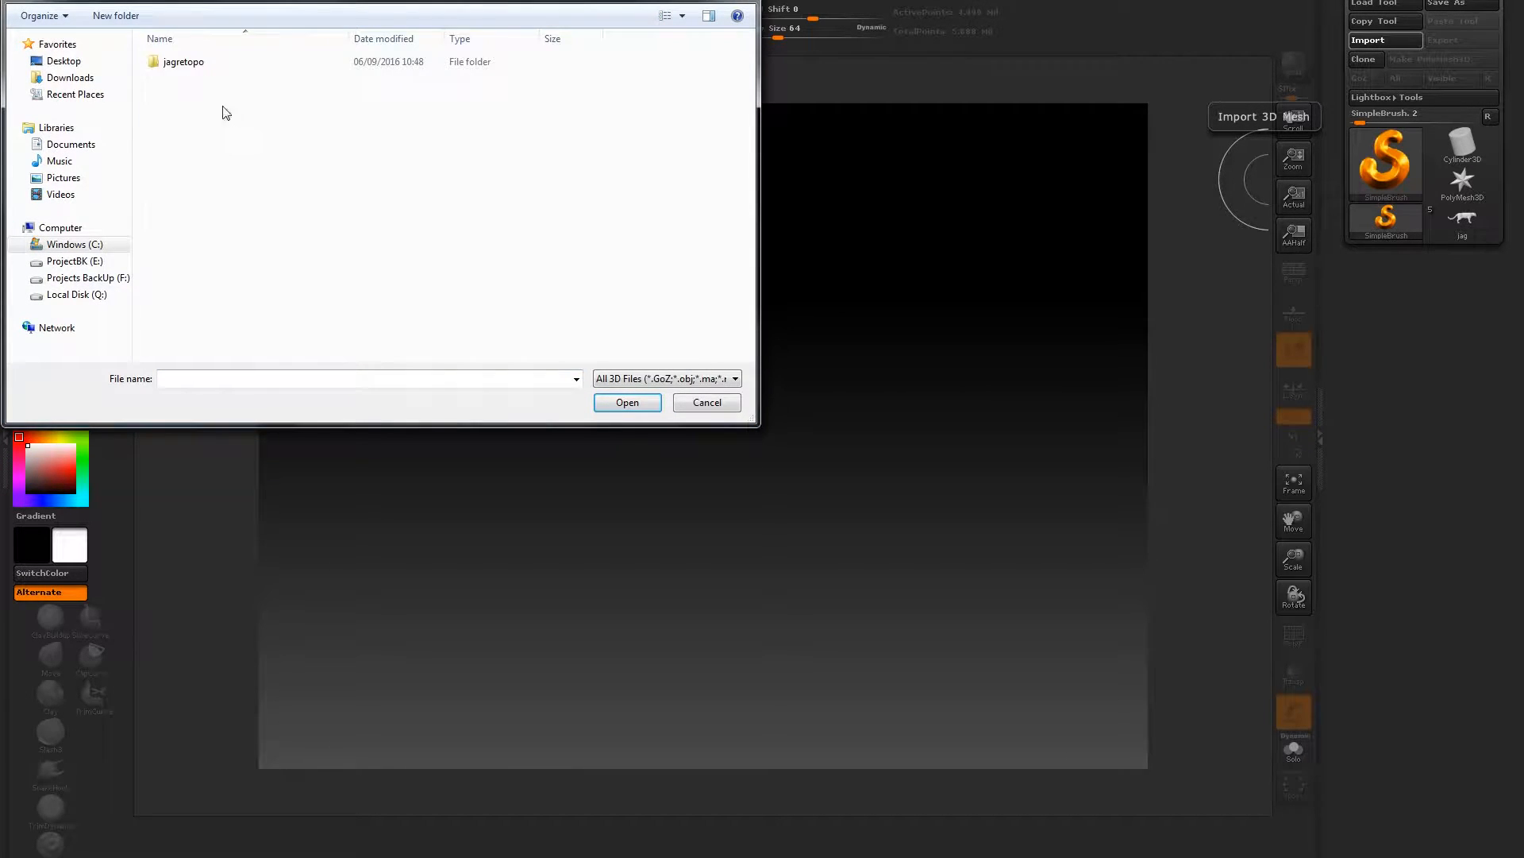
double_click(191, 63)
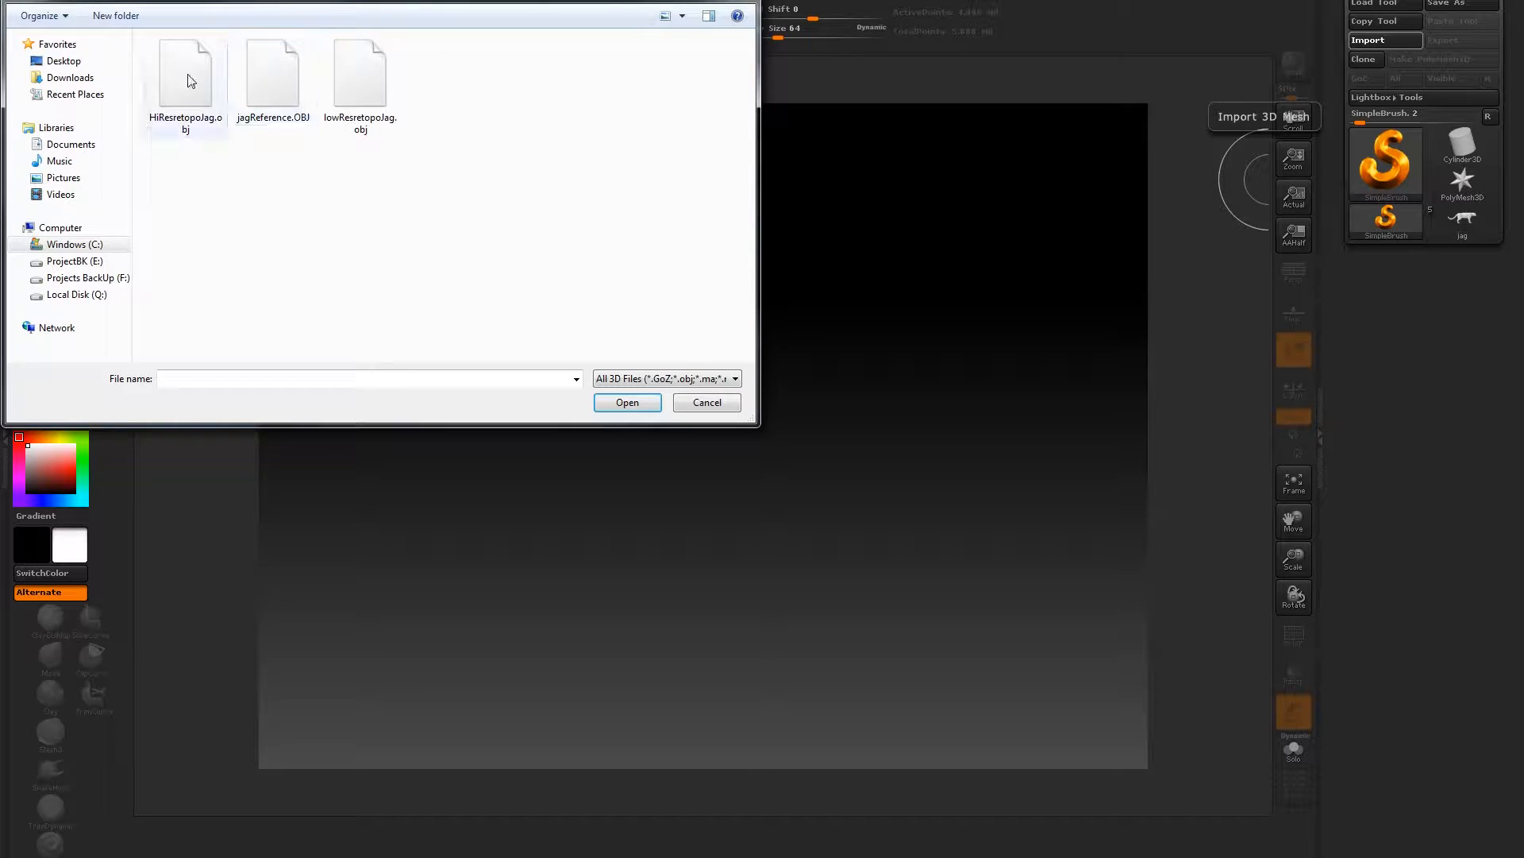
click(353, 81)
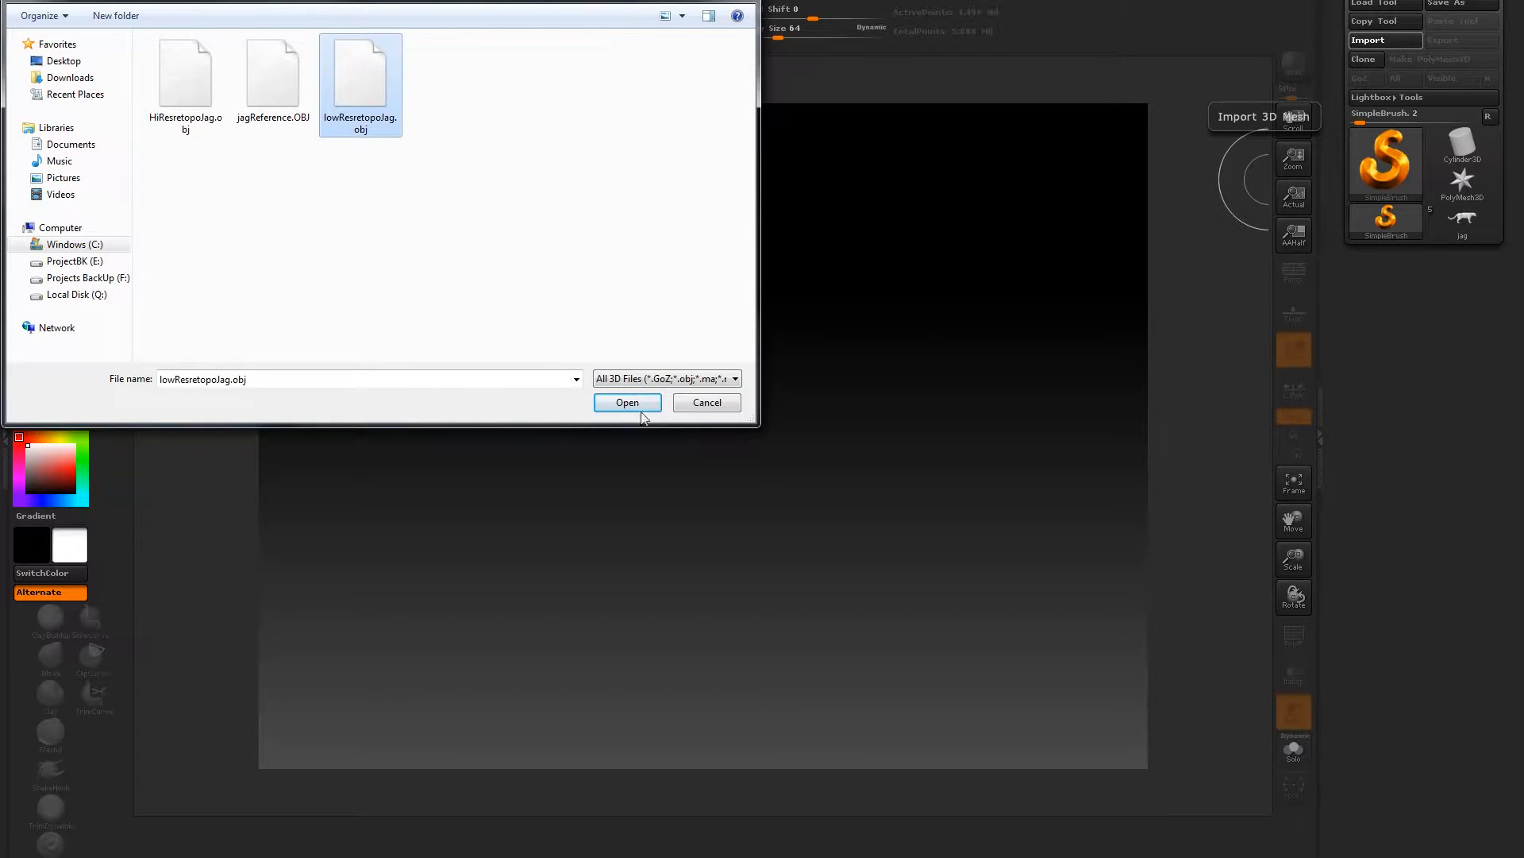
click(627, 402)
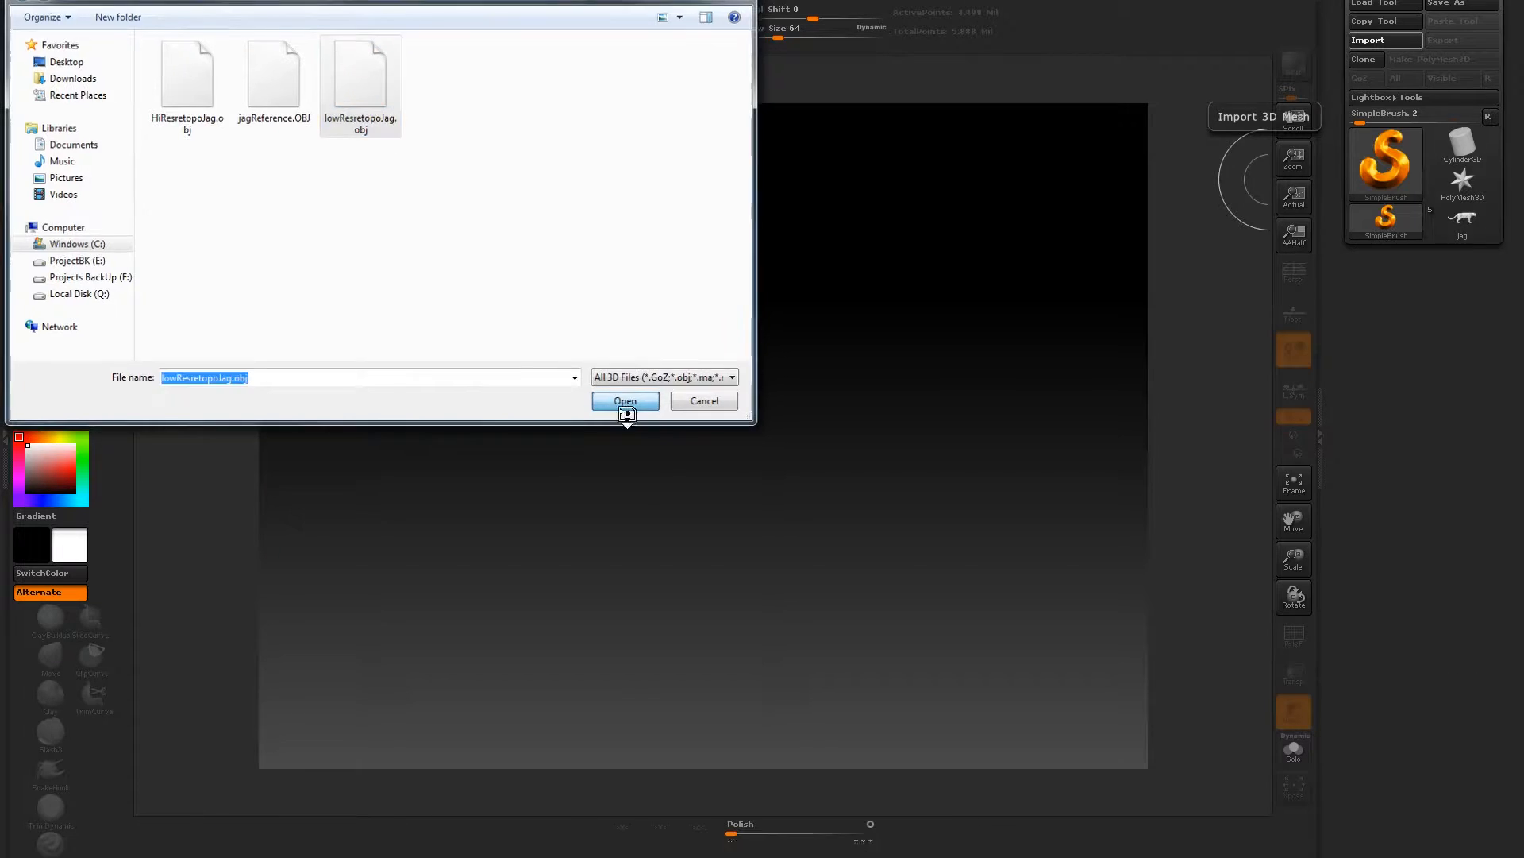
- Draw the imported low-res jaguar onto the canvas, enter Edit mode and turn the model upright
drag(703, 443, 687, 546)
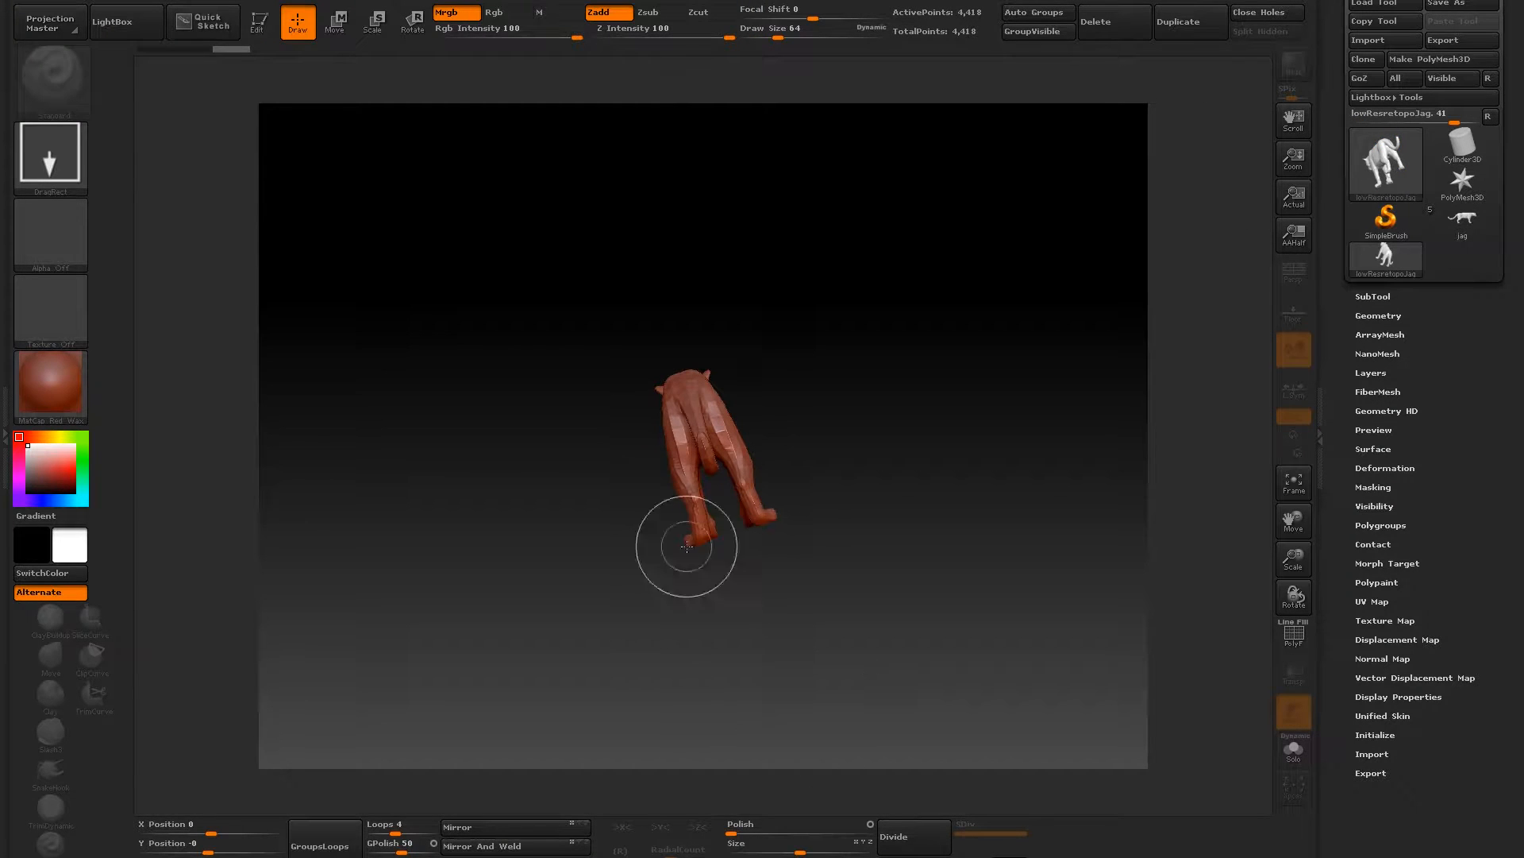
click(257, 22)
mouse_move(532, 212)
mouse_down()
mouse_move(694, 278)
mouse_move(650, 291)
mouse_move(627, 255)
mouse_move(590, 278)
mouse_up()
drag(426, 388, 385, 350)
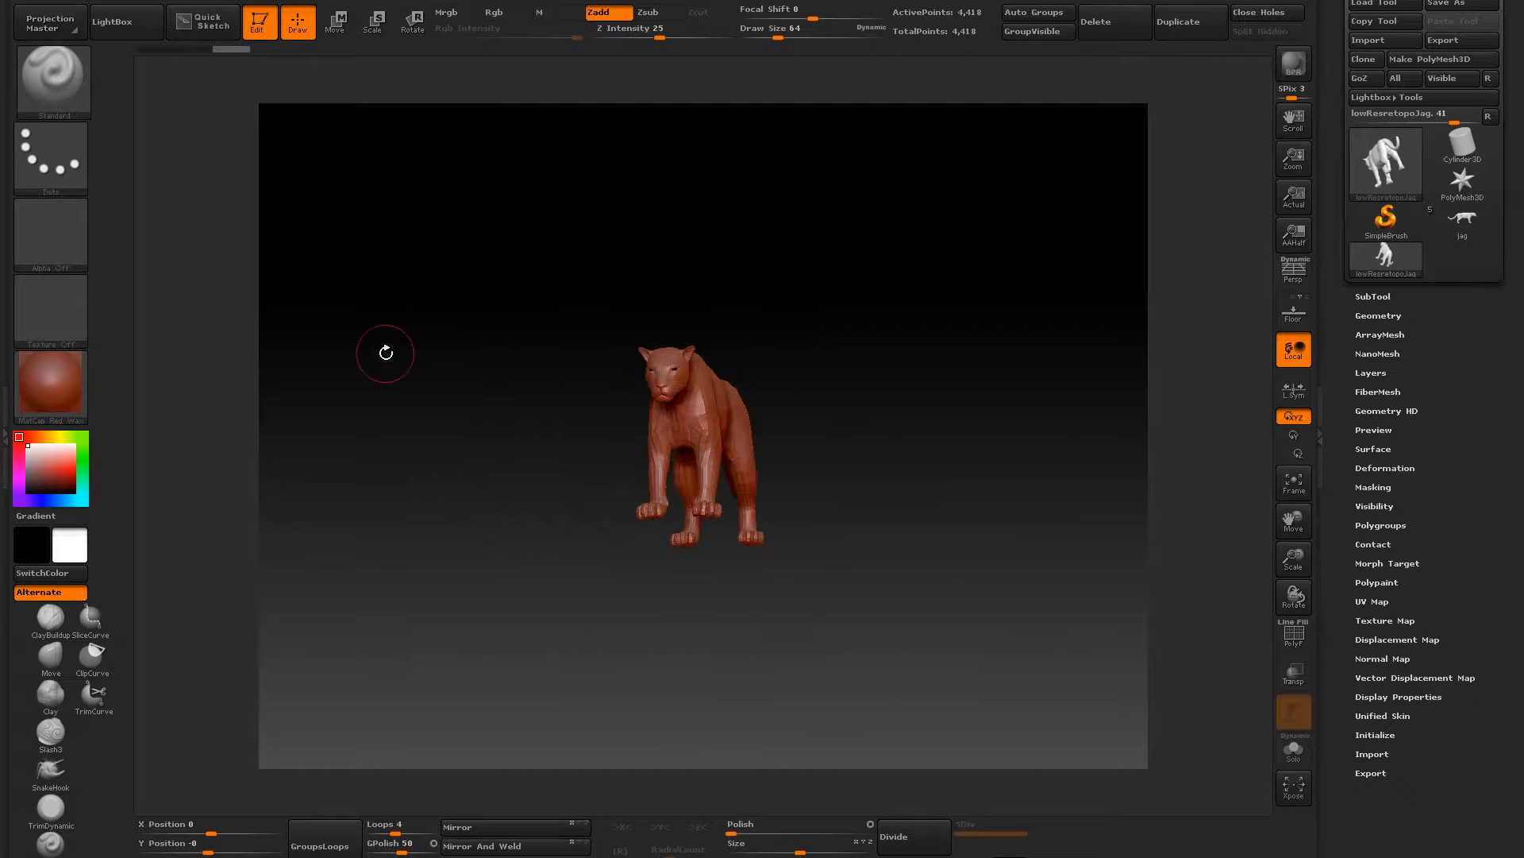
- Apply the white SkinShade4 material to the low-res jaguar and view the body from the side
click(49, 383)
click(380, 401)
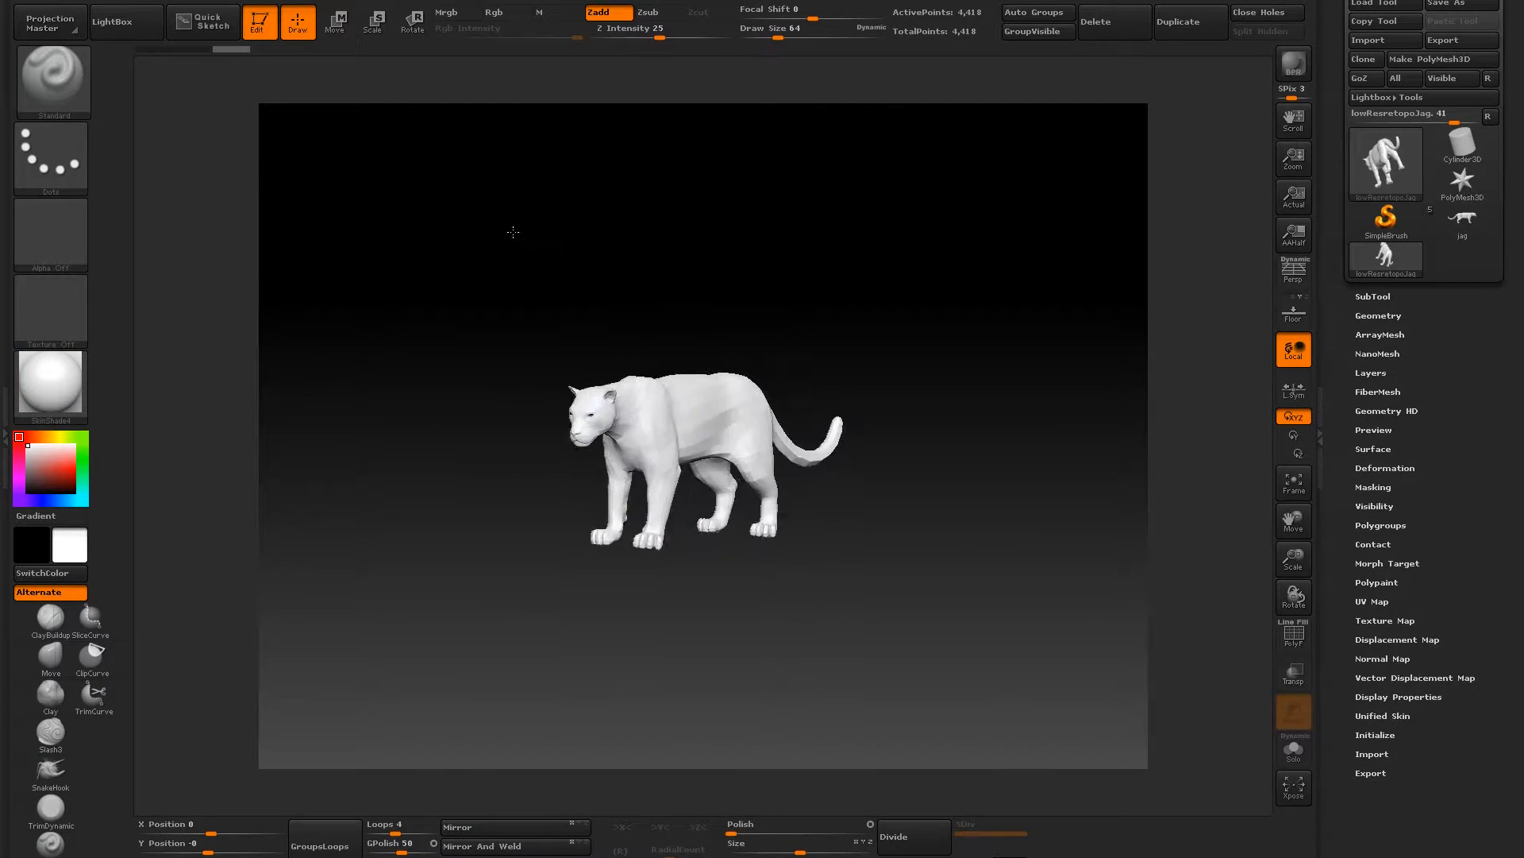
drag(510, 231, 468, 213)
drag(509, 274, 538, 224)
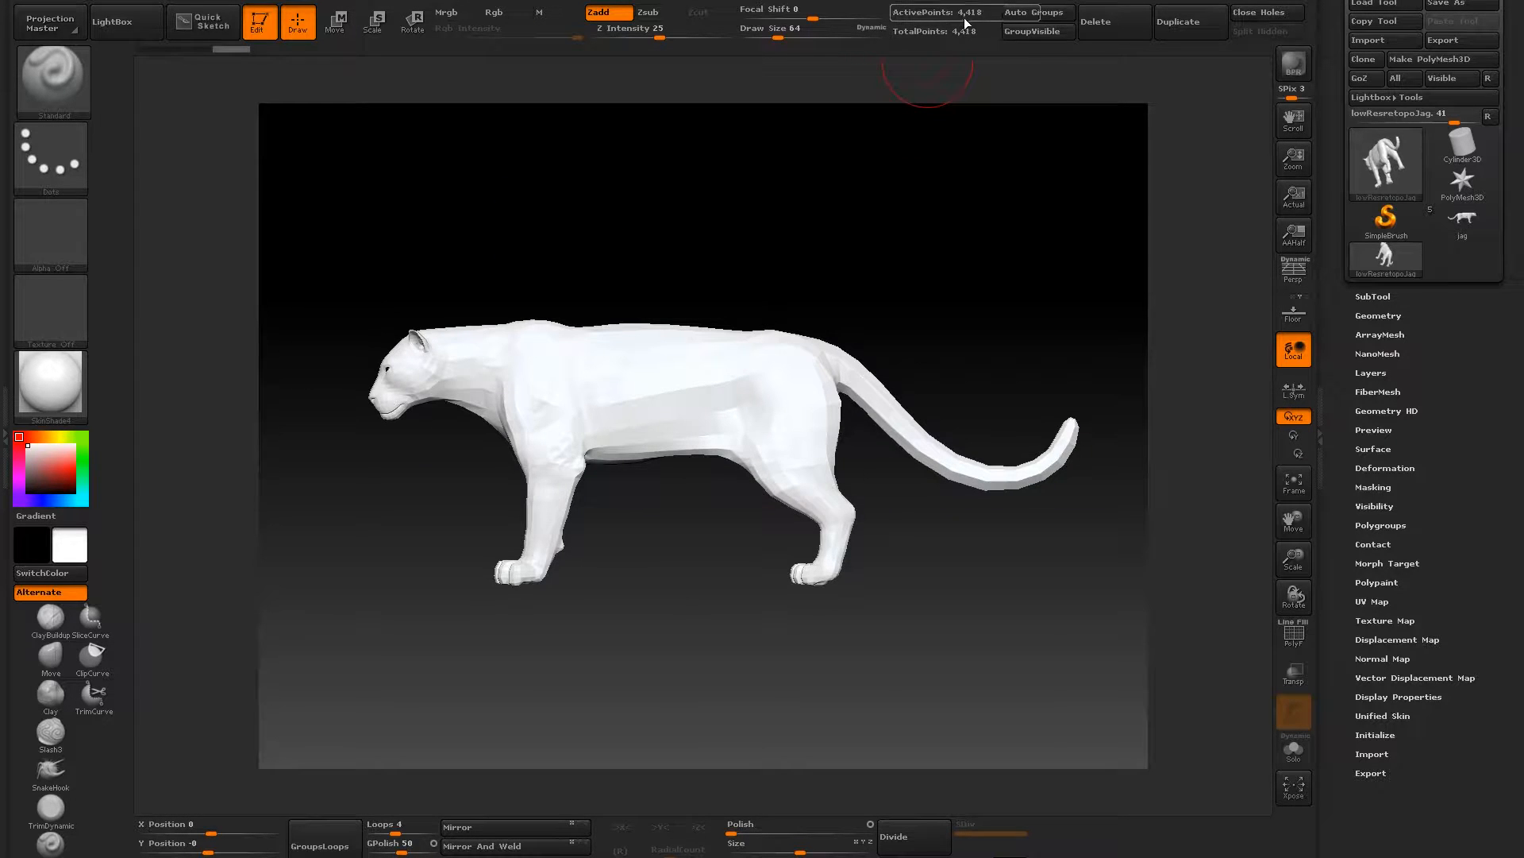
drag(609, 255, 699, 224)
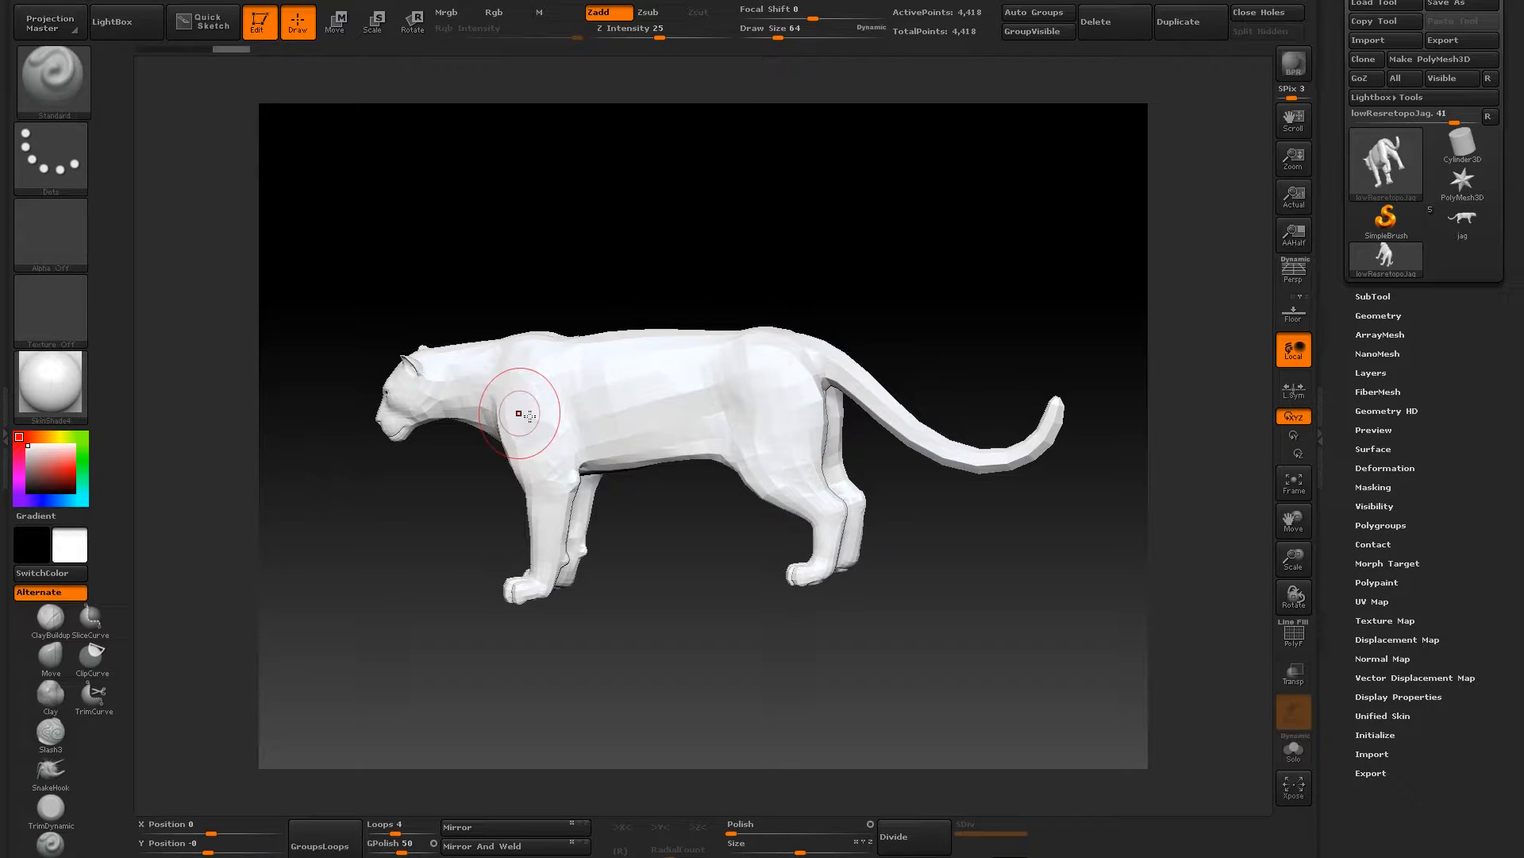
mouse_move(582, 255)
mouse_down()
mouse_move(605, 235)
mouse_move(594, 250)
mouse_up()
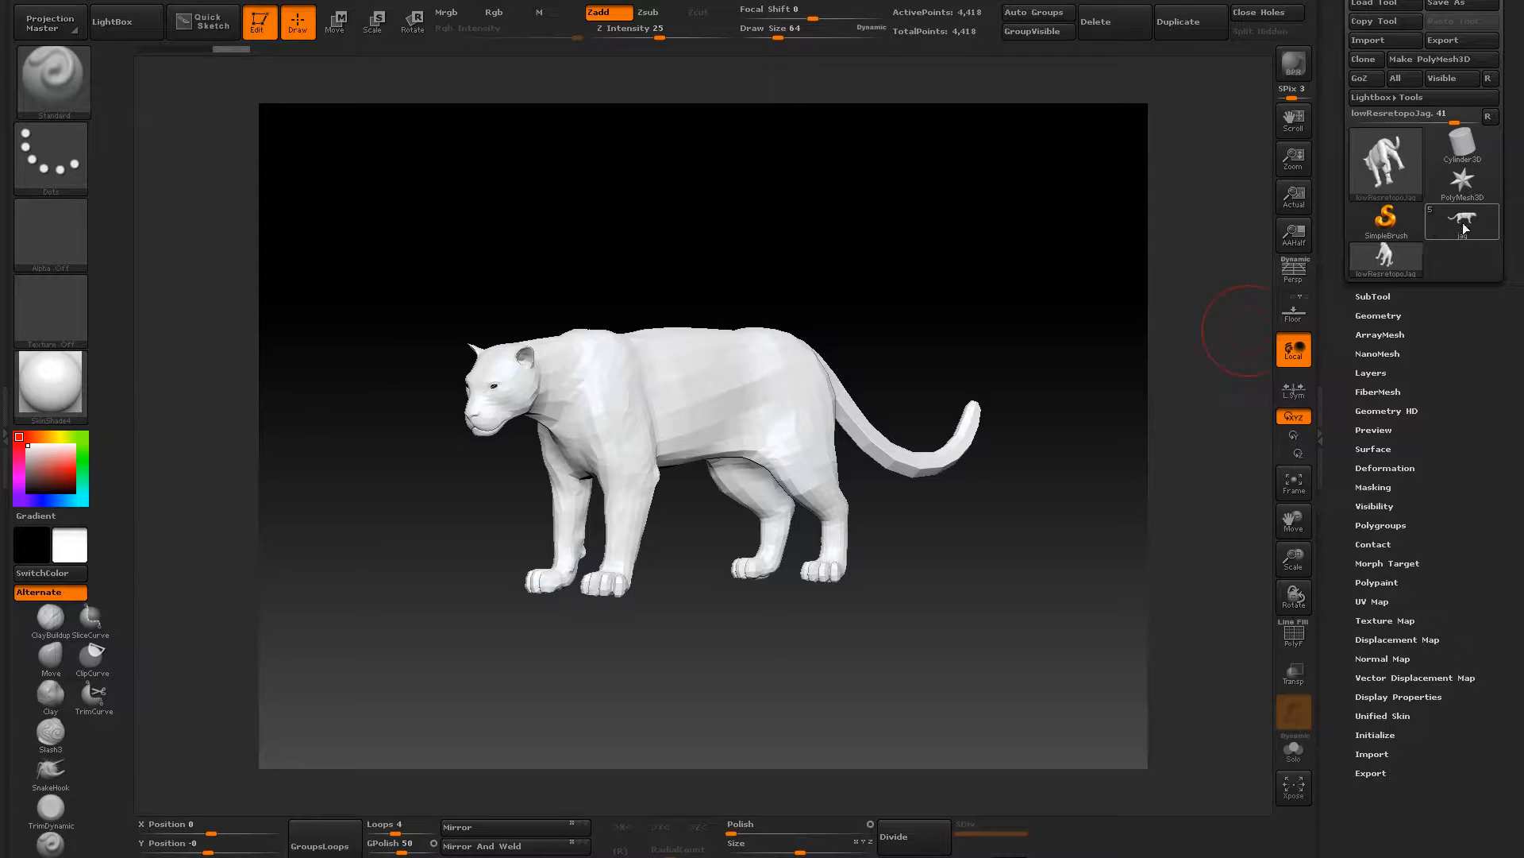
- Switch to the high-res jag tool and append lowResretopoJag to it as a subtool
click(1473, 228)
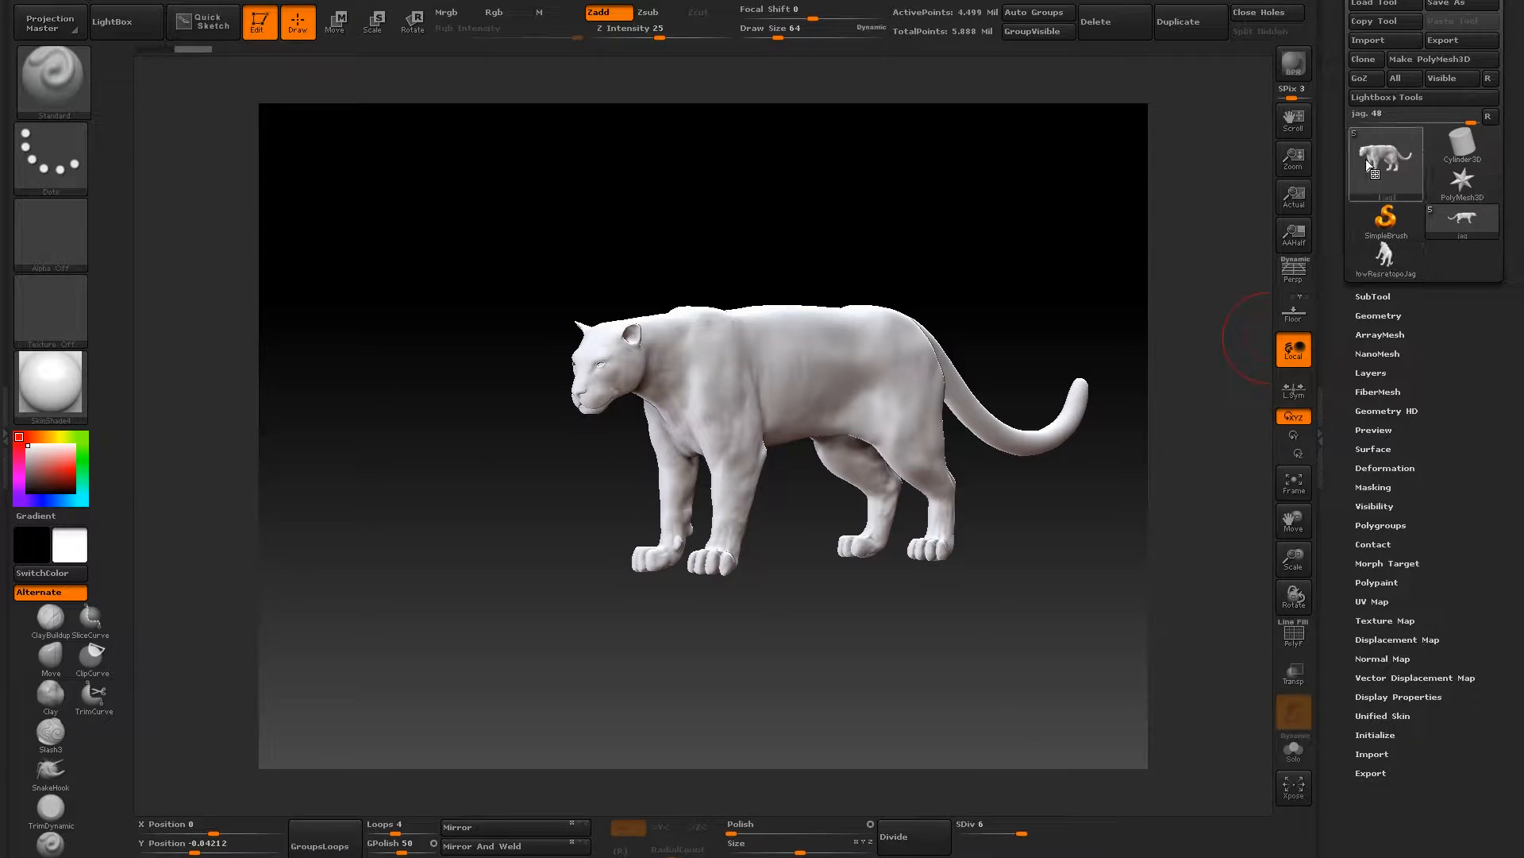
click(1368, 295)
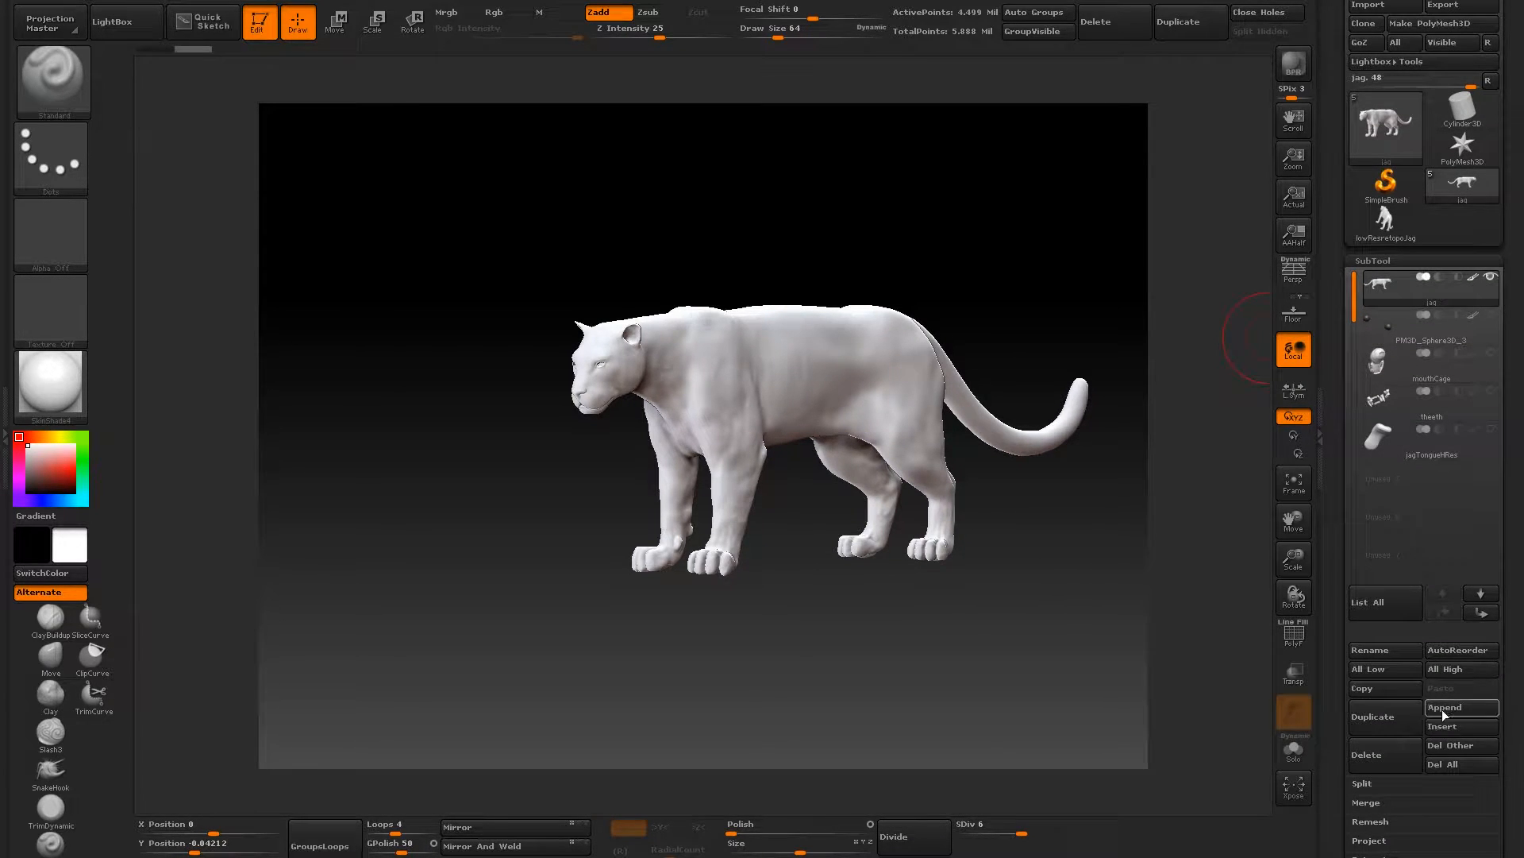
click(1449, 708)
click(1448, 715)
click(1446, 708)
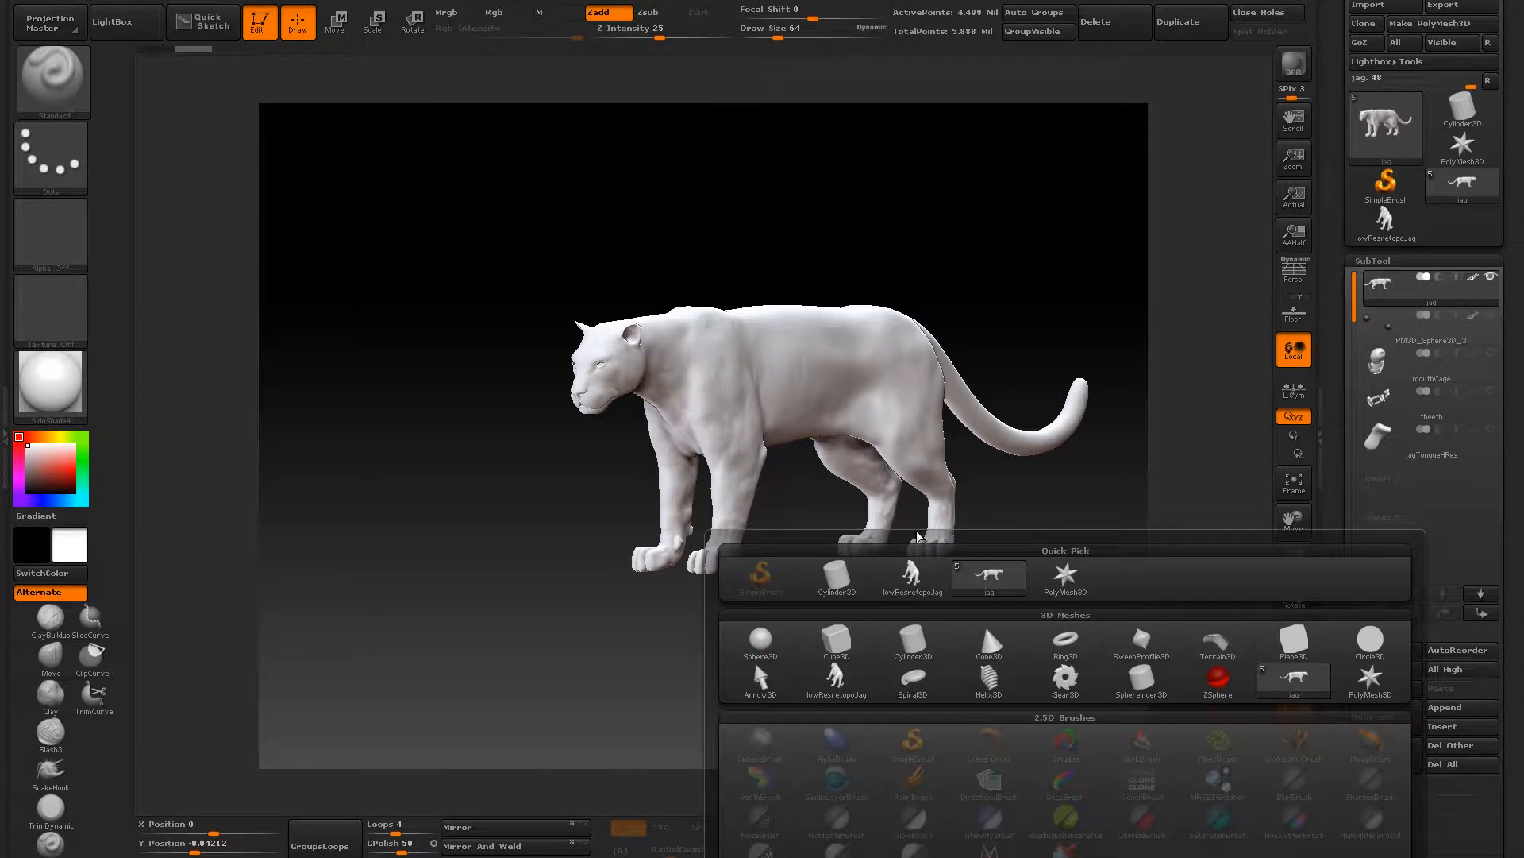
click(909, 578)
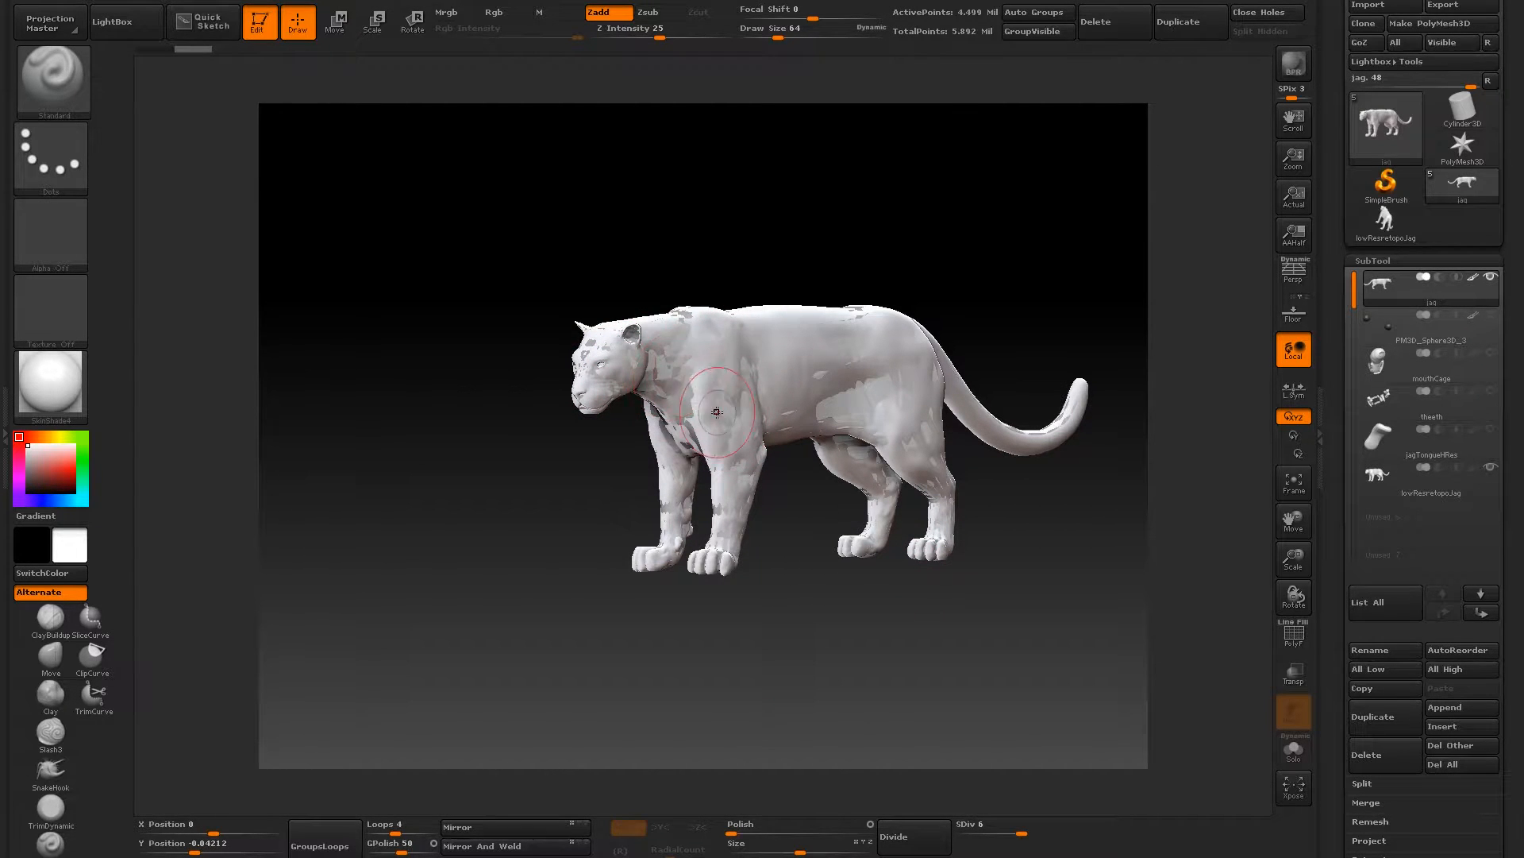
- Select the lowResretopoJag subtool and move it up the subtool order until it sits directly below jag
click(1379, 478)
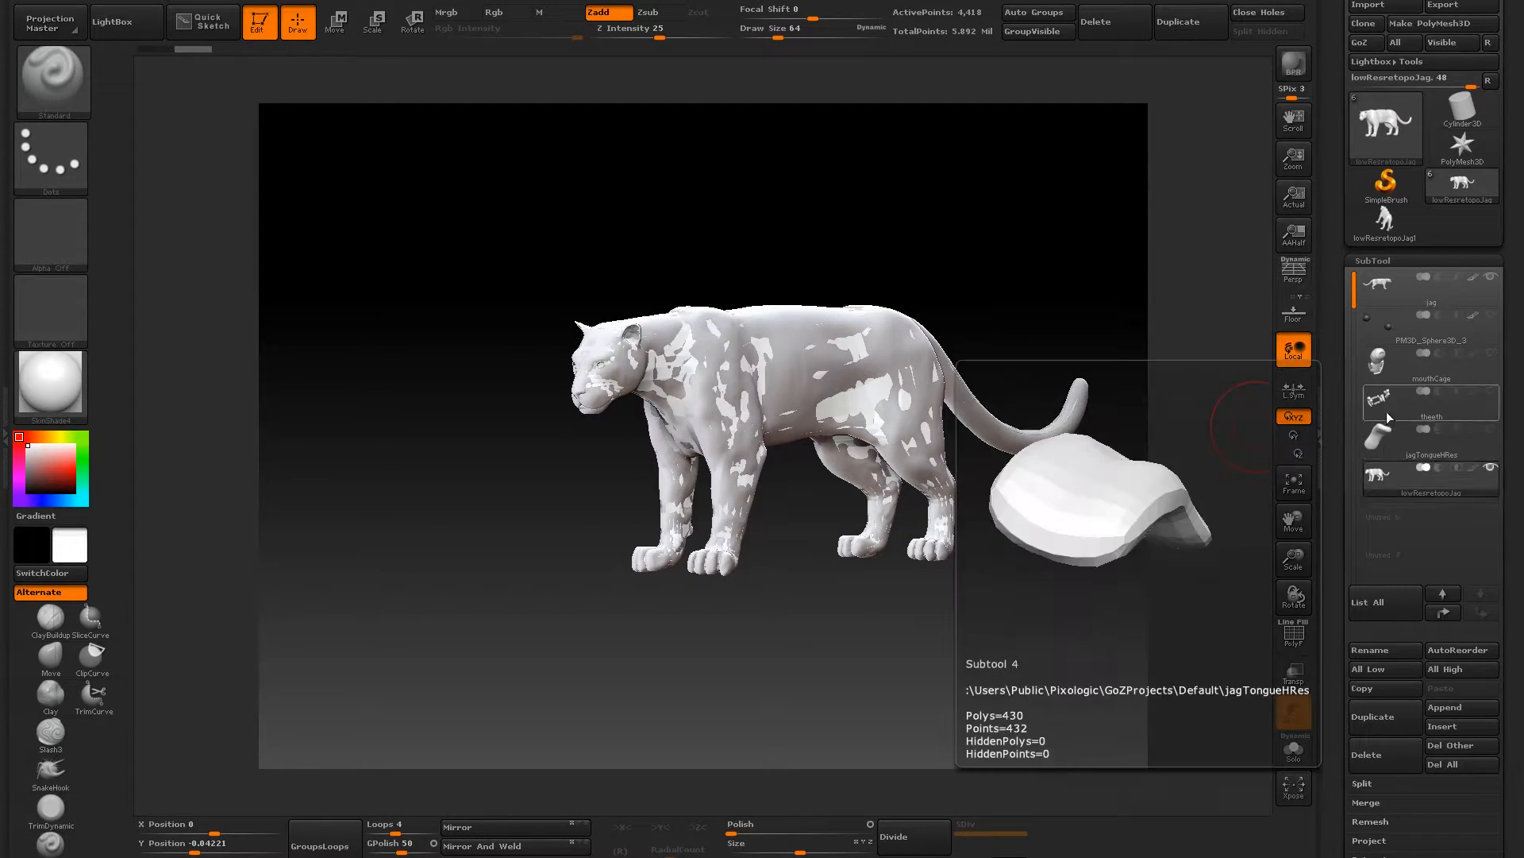
click(1443, 613)
click(1443, 613)
click(1444, 613)
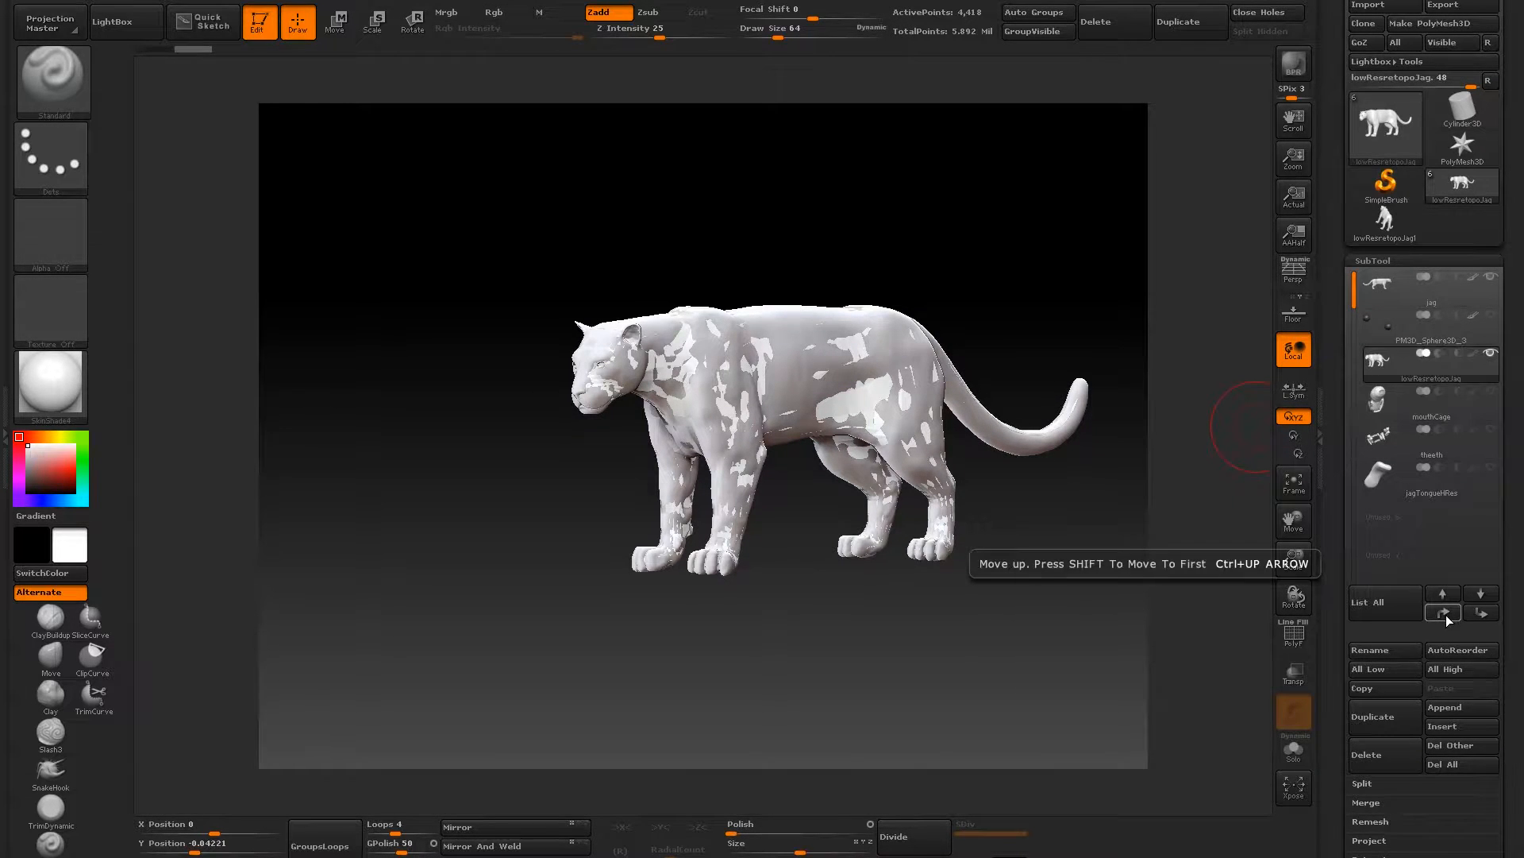
click(1444, 613)
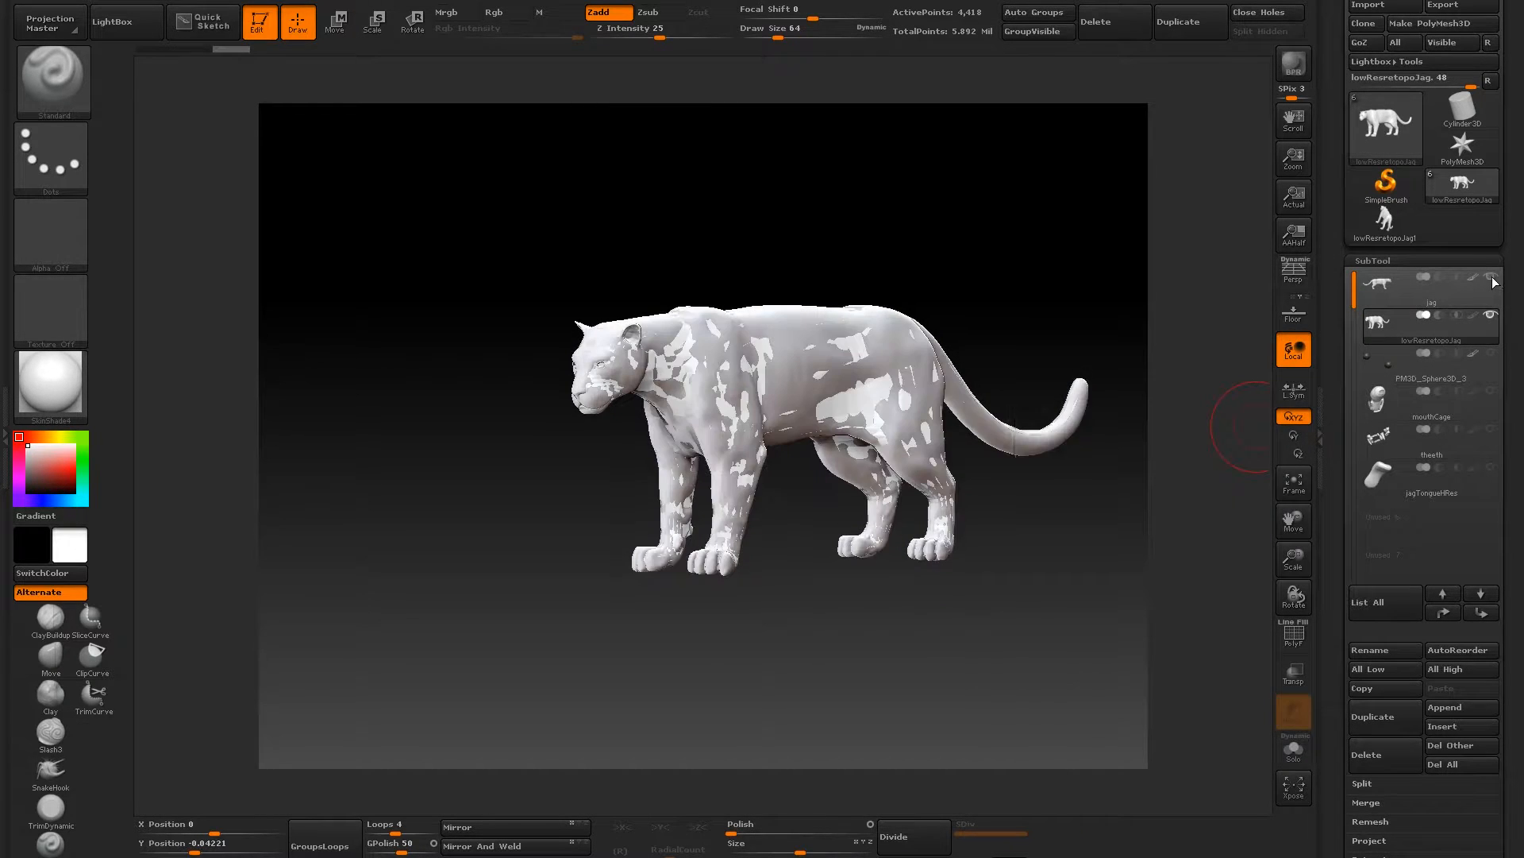
- Expand the Project settings for the lowResretopoJag subtool
drag(838, 227, 811, 221)
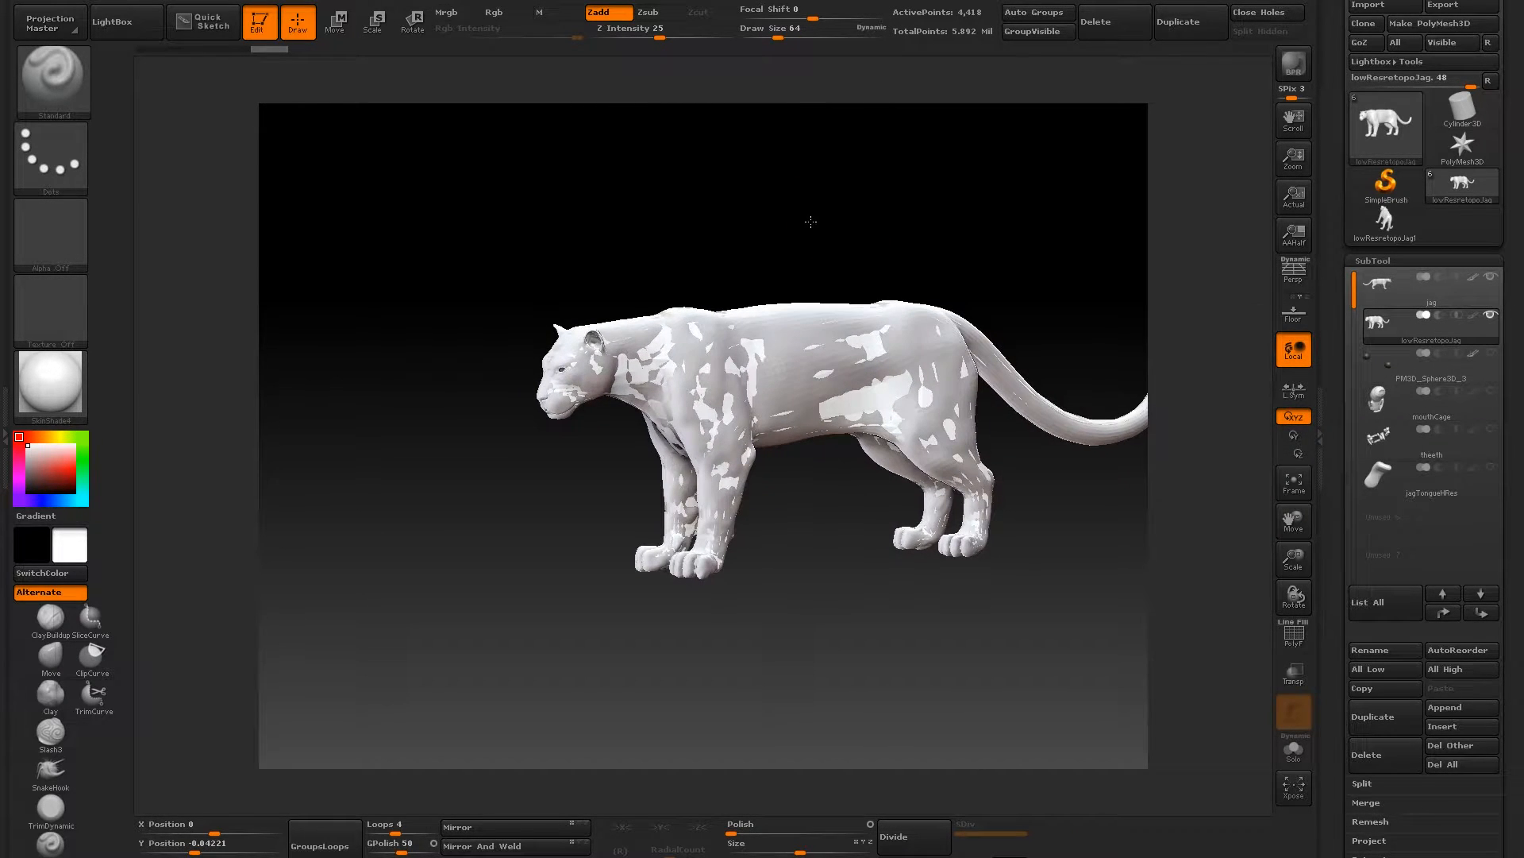
mouse_move(1383, 282)
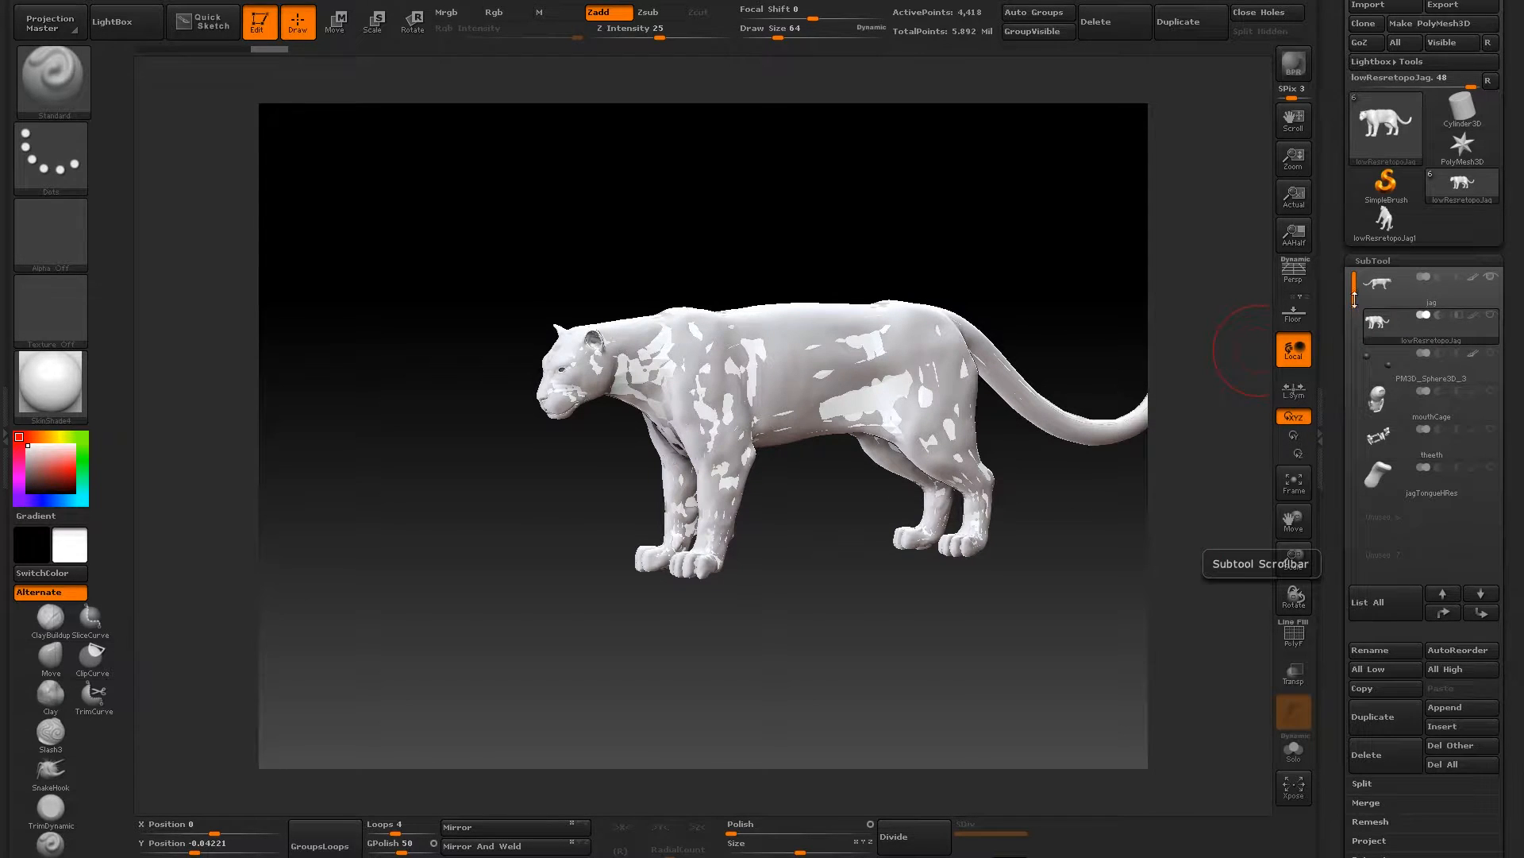
scroll(1463, 560, down, 3)
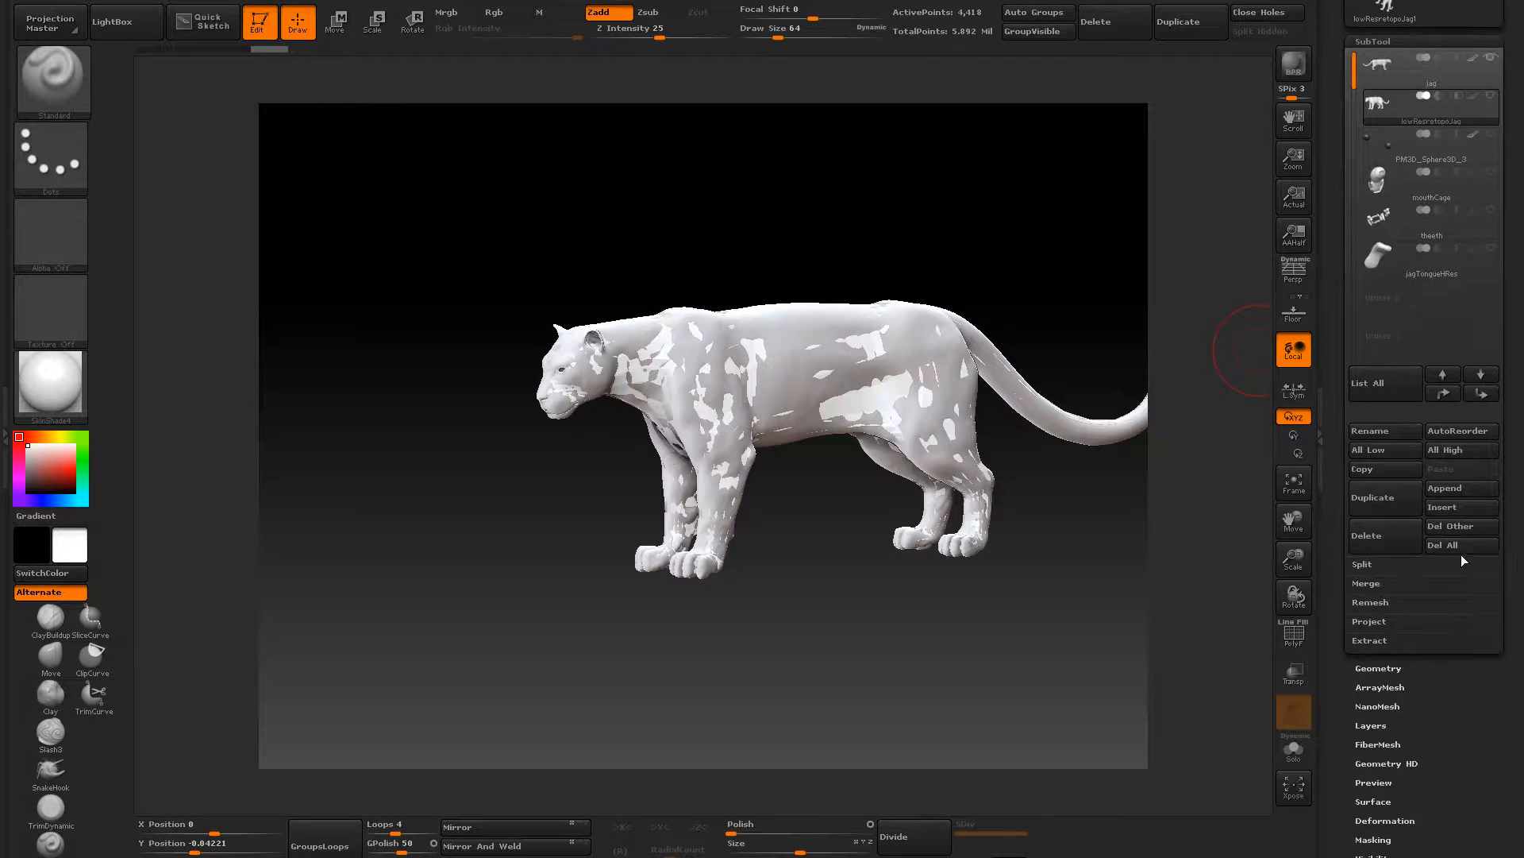
click(1354, 621)
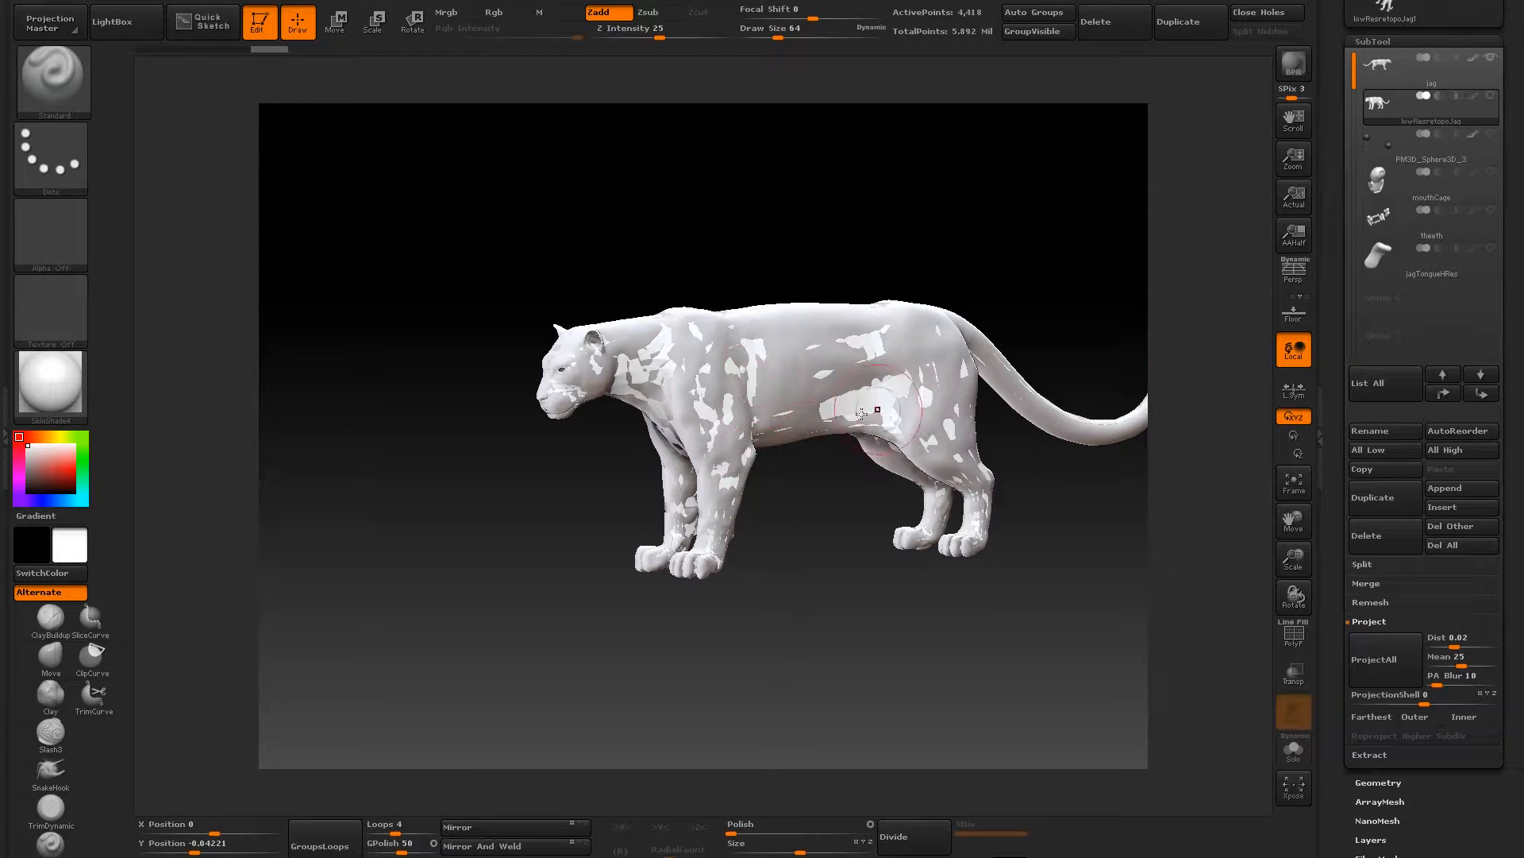
- Compare how the low-res retopo mesh overlaps the high-res jag sculpt from the front and side
mouse_move(1387, 110)
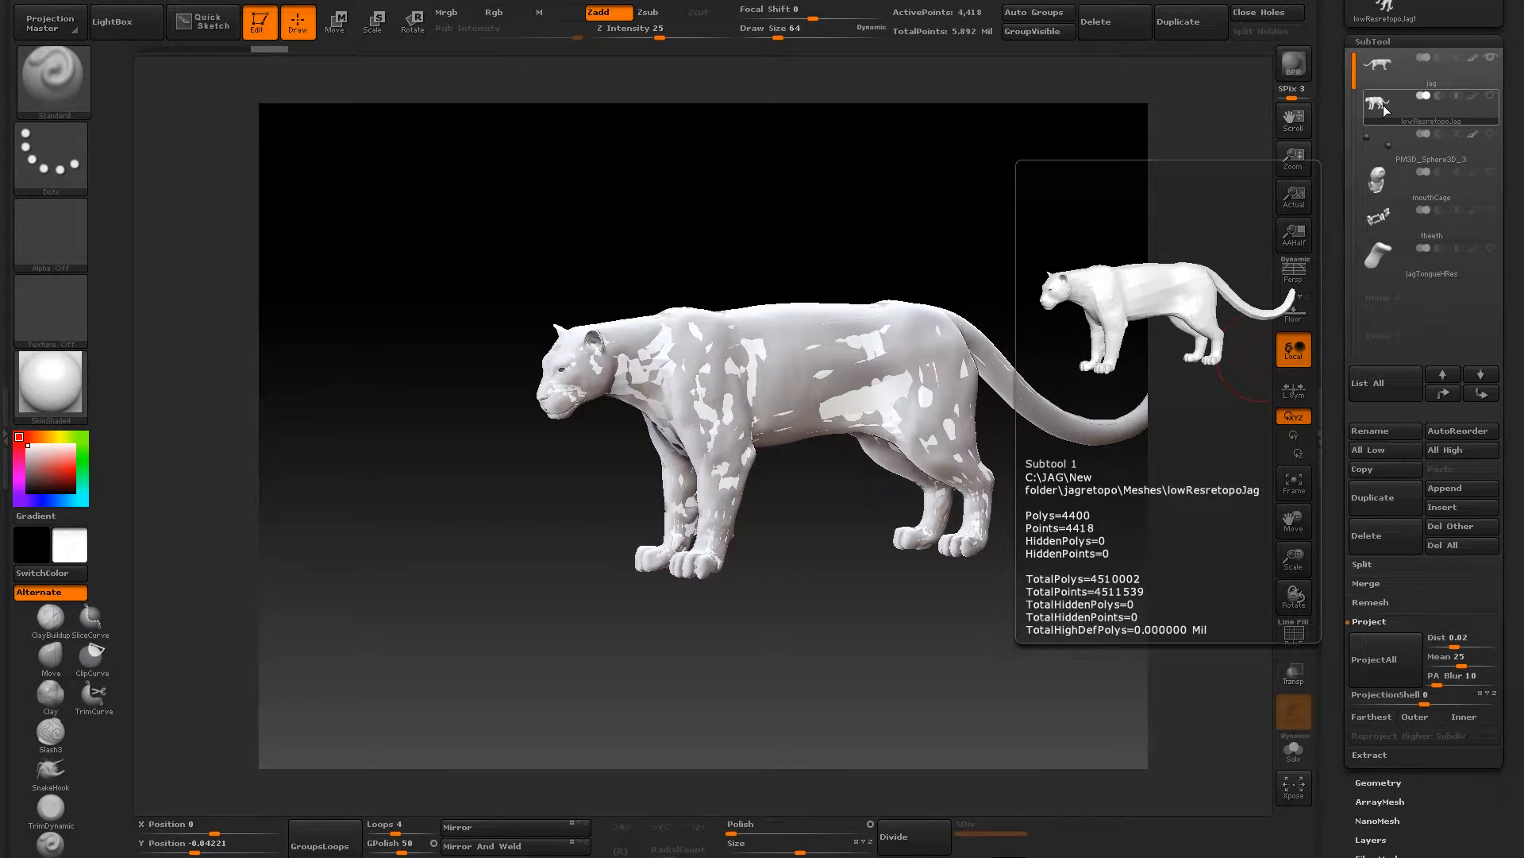
mouse_move(1383, 64)
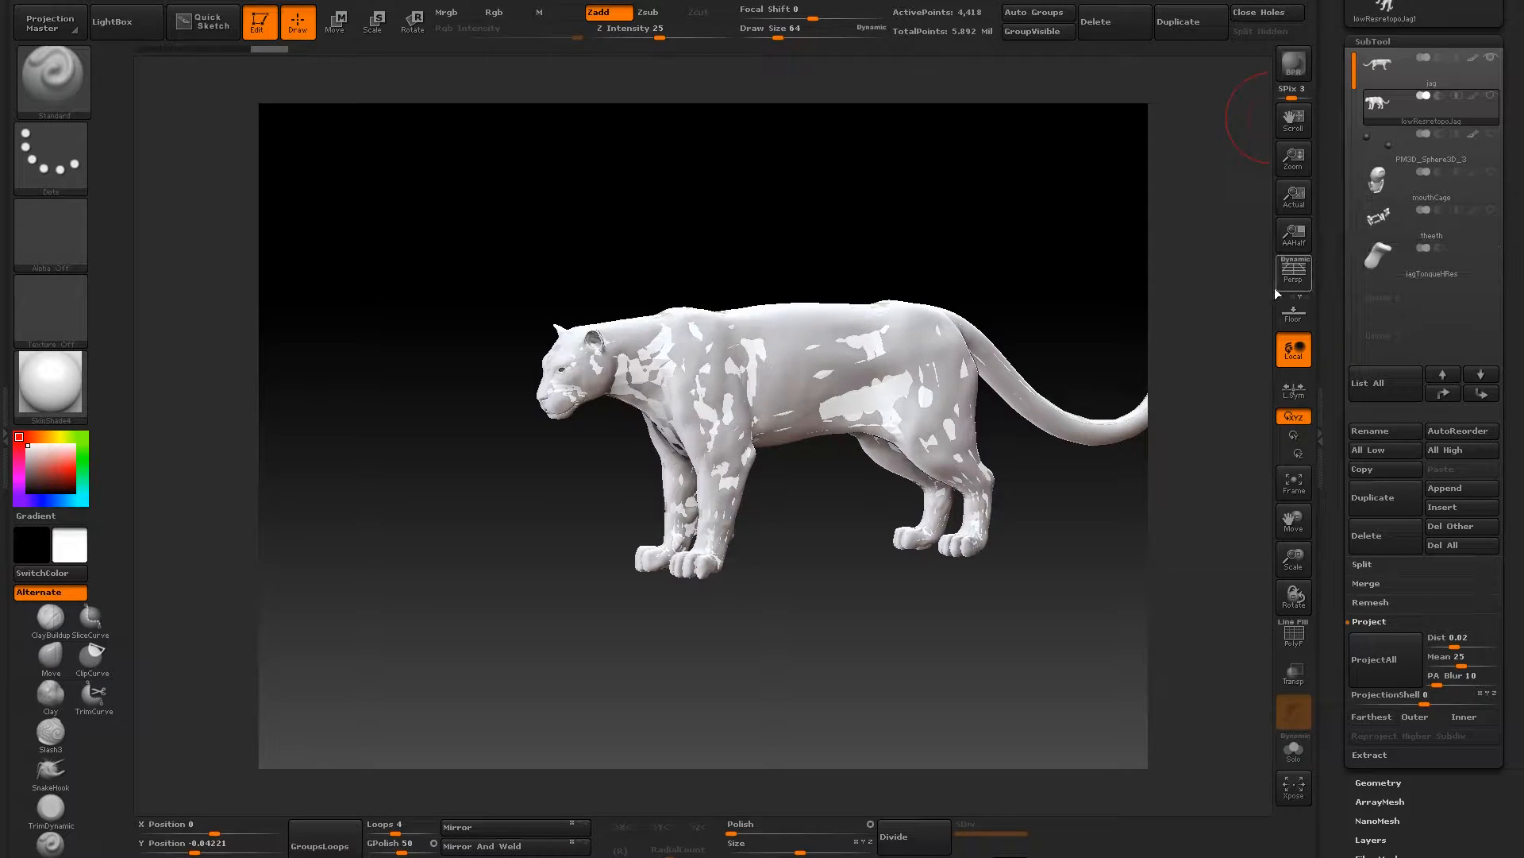
drag(766, 238, 802, 238)
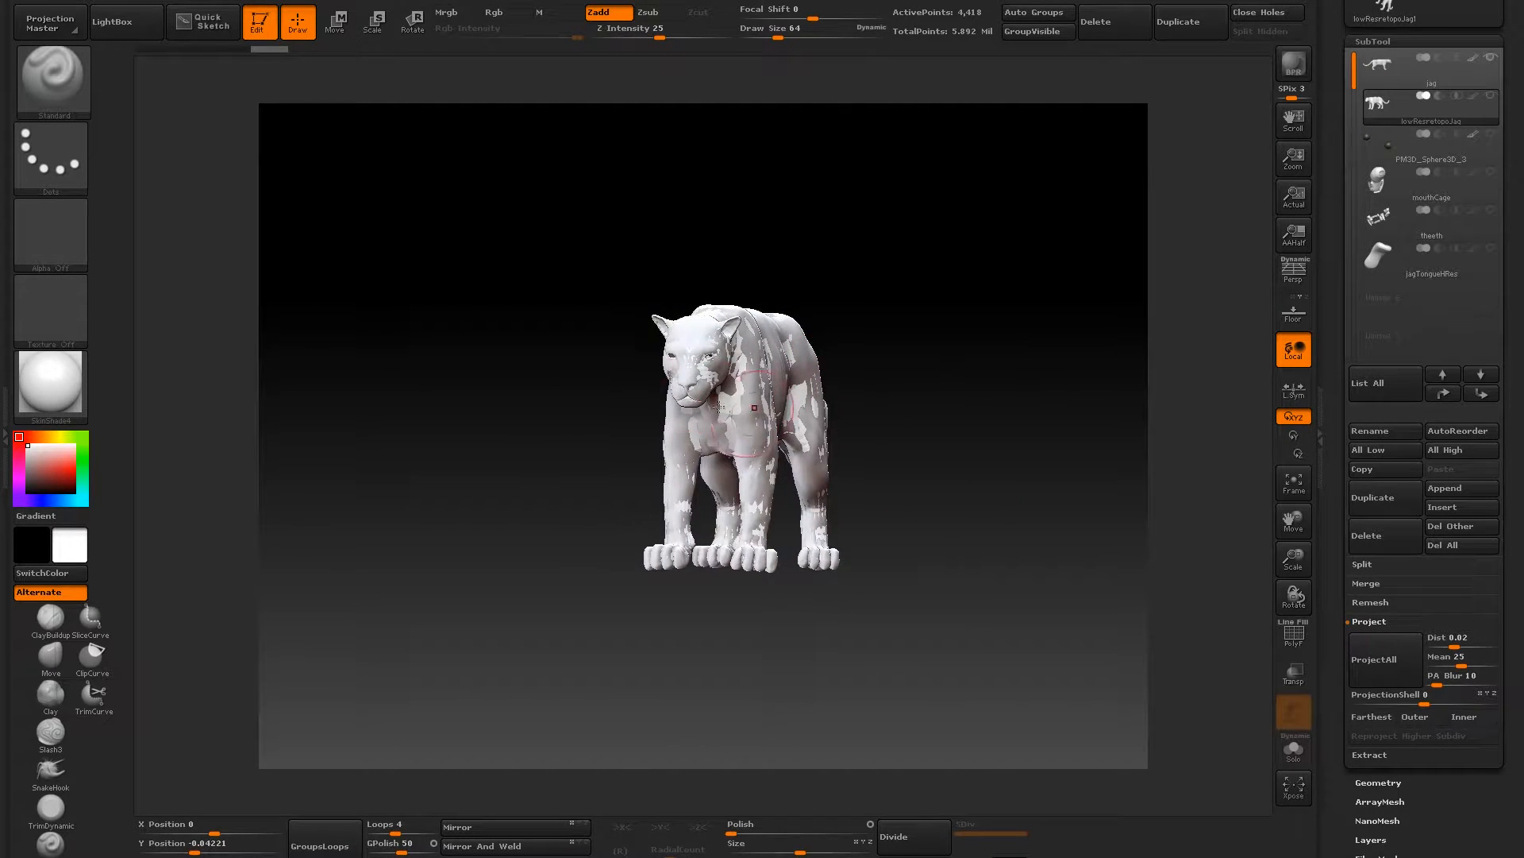
shift+drag(1006, 270, 959, 225)
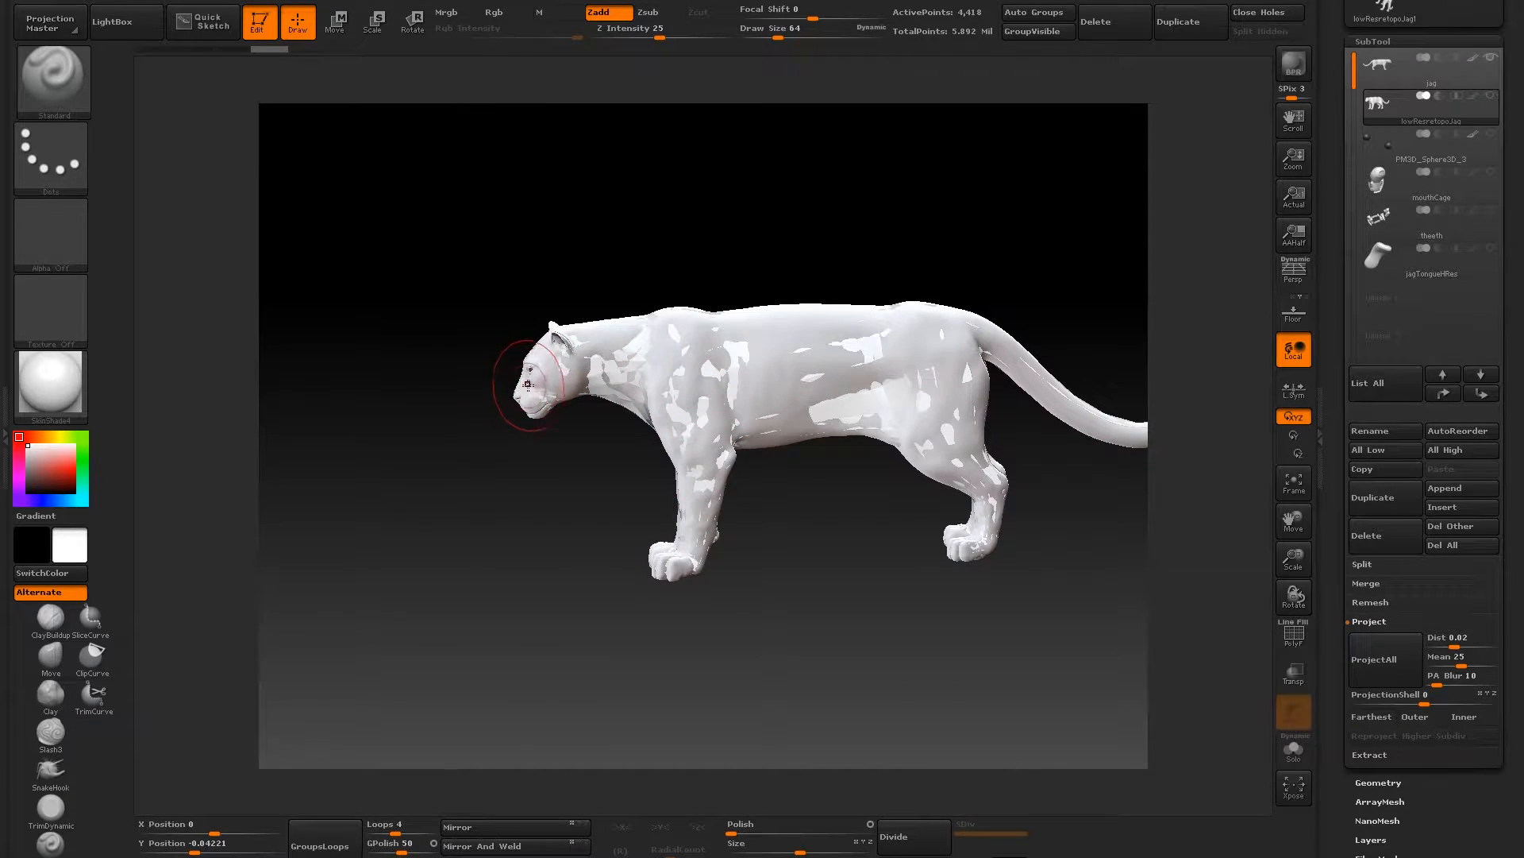
drag(429, 377, 630, 417)
drag(533, 413, 512, 404)
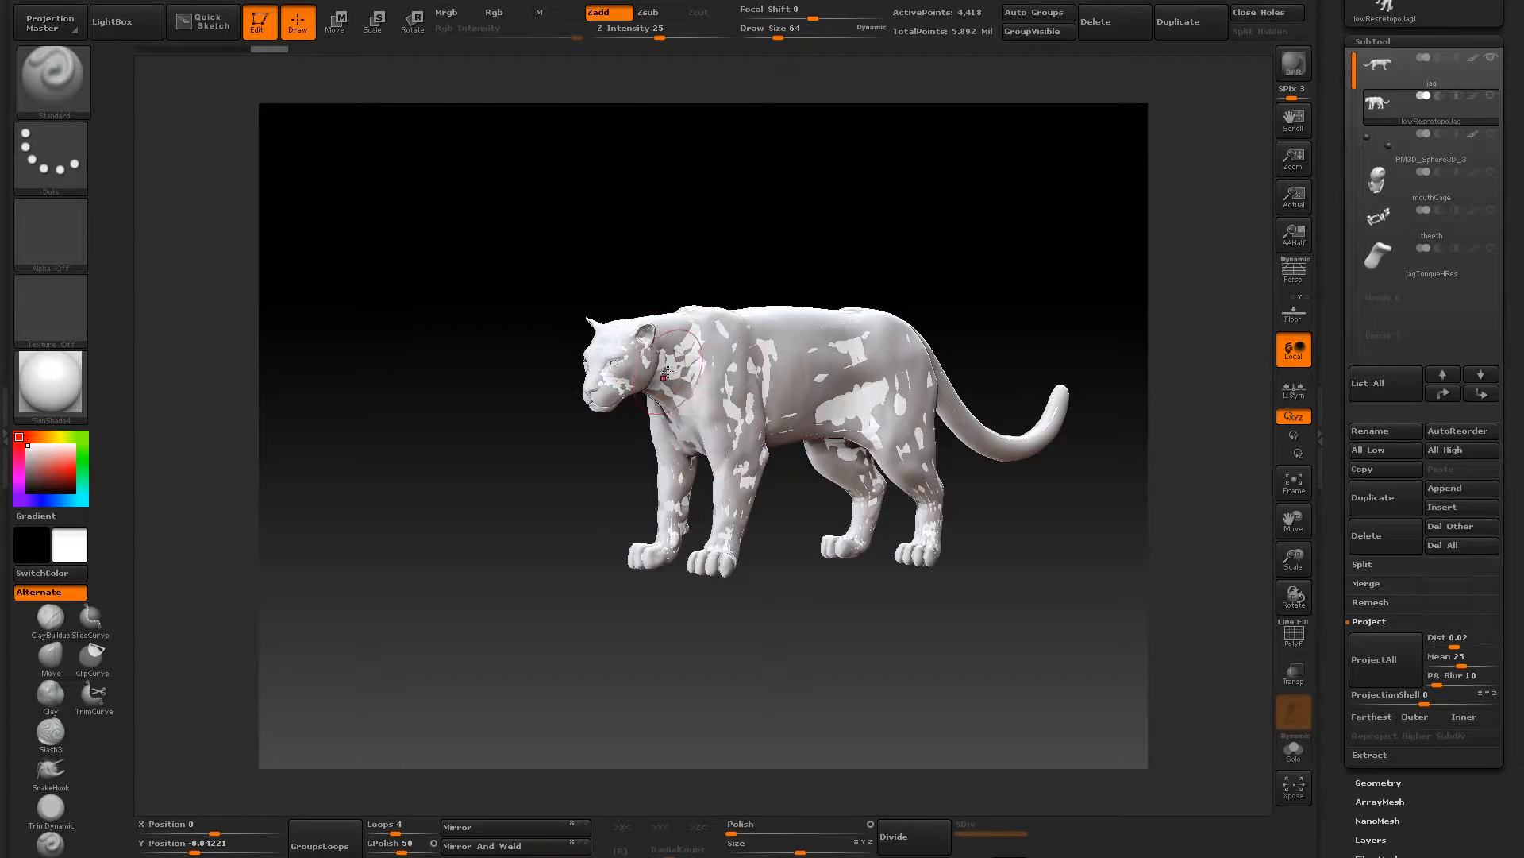
- Make the high-res jag the active subtool and view it from the side
click(1382, 69)
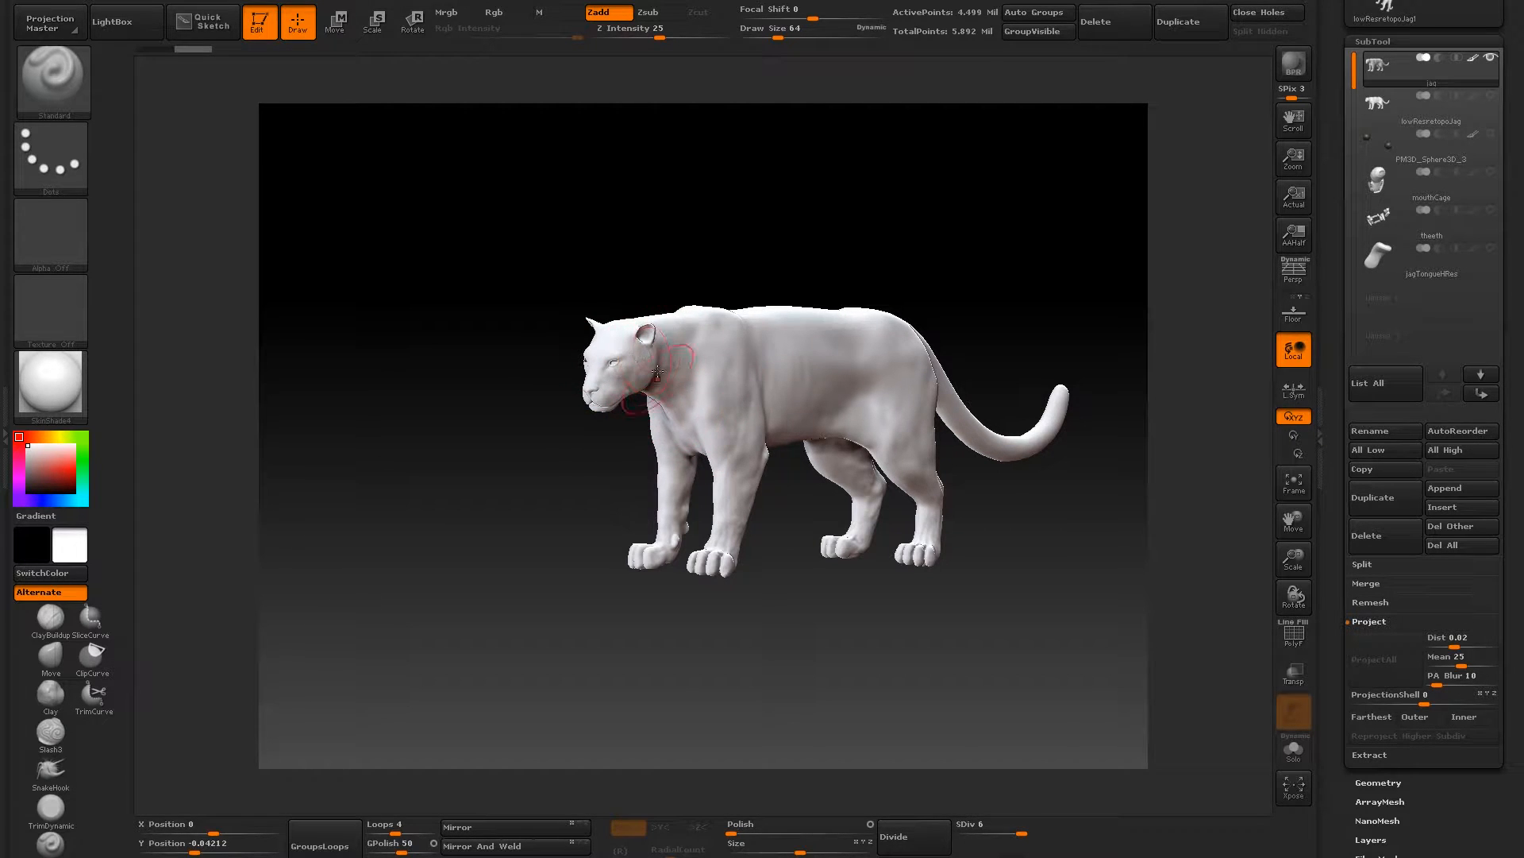
drag(606, 244, 545, 245)
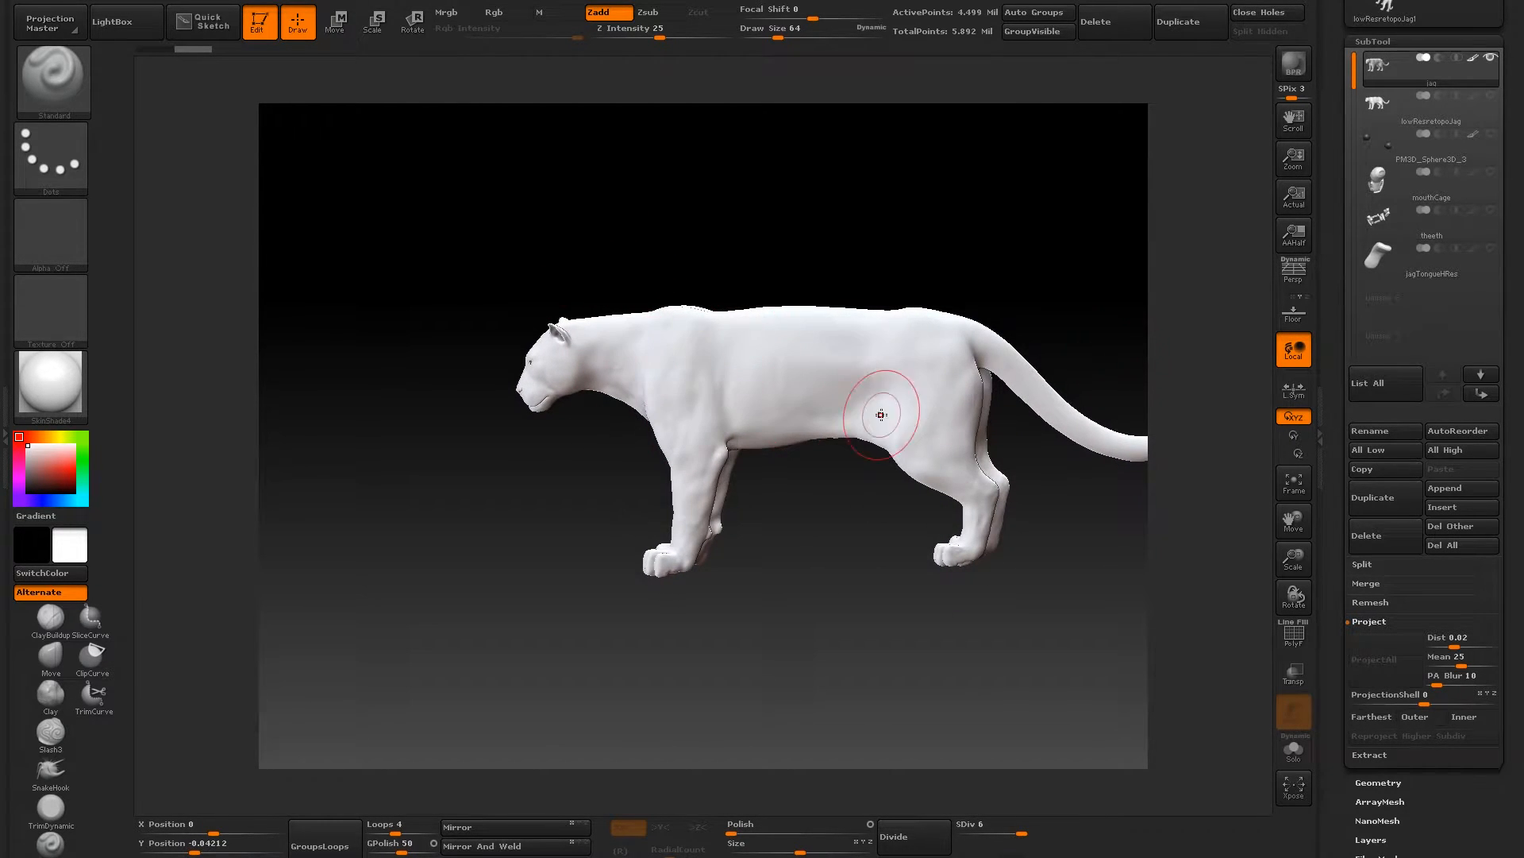
- Show the lowResretopoJag subtool, hide the high-res jag, and make the low-res mesh the active subtool
drag(616, 255, 678, 368)
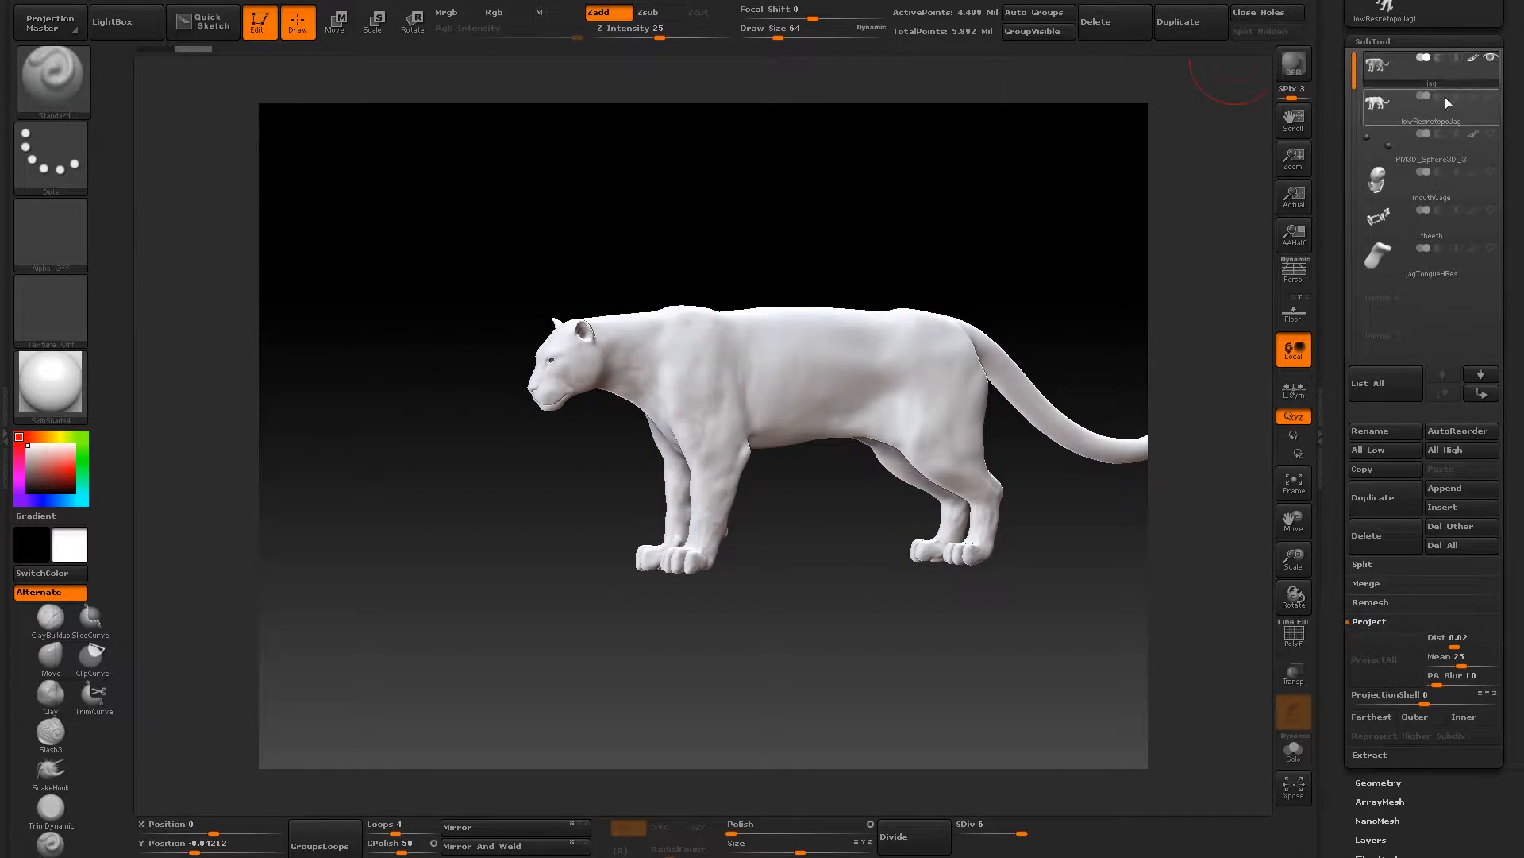
click(1493, 96)
click(1489, 58)
click(1380, 110)
mouse_move(556, 255)
mouse_down()
mouse_move(581, 274)
mouse_move(473, 239)
mouse_move(487, 238)
mouse_move(451, 247)
mouse_move(569, 255)
mouse_up()
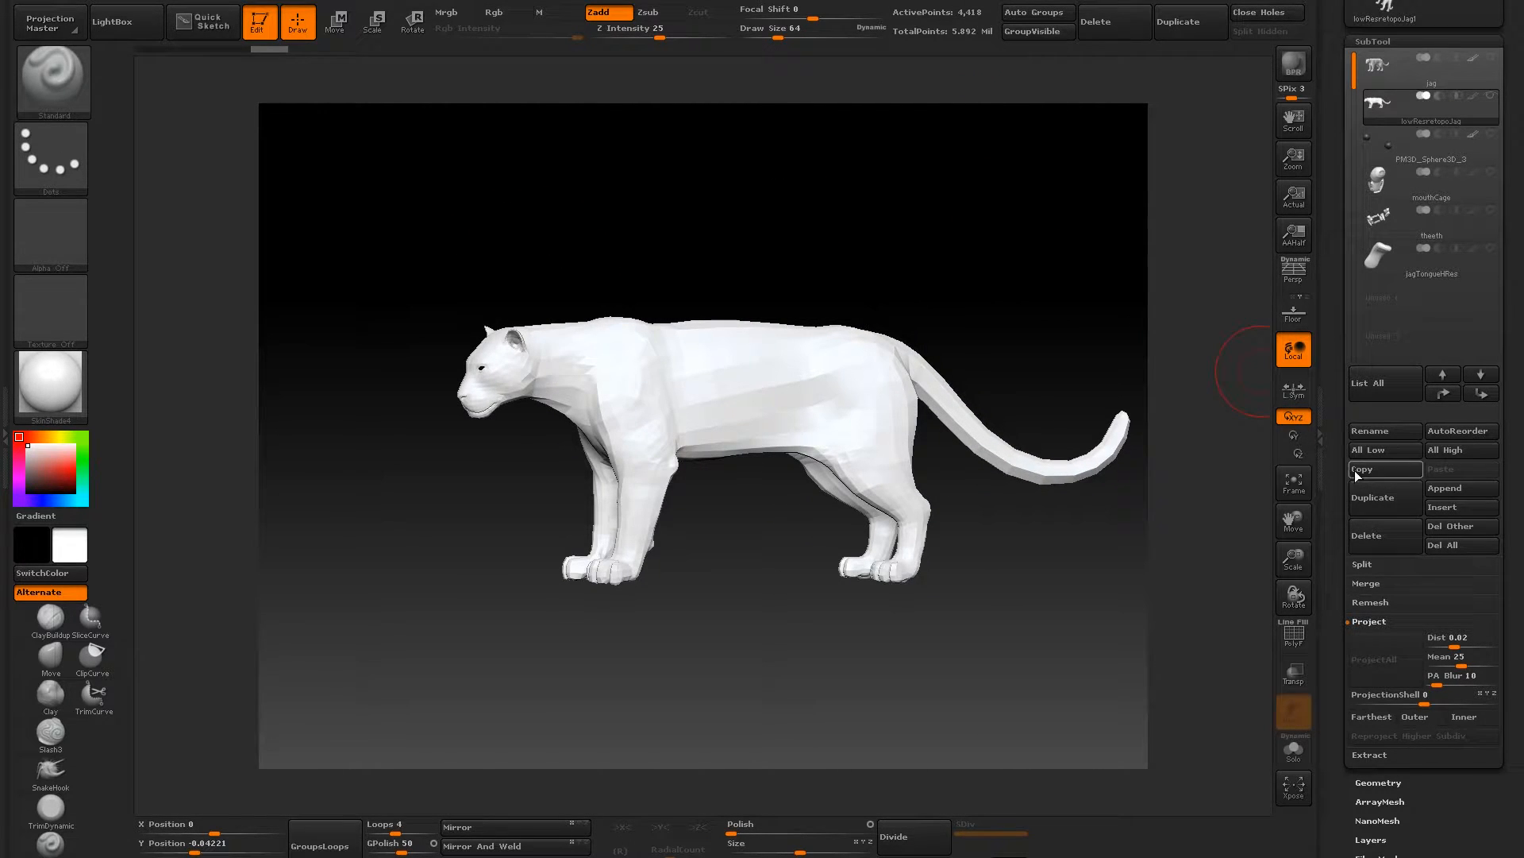
- Subdivide the low-res retopo mesh repeatedly with smoothing on until it reaches subdivision level 6
click(1372, 42)
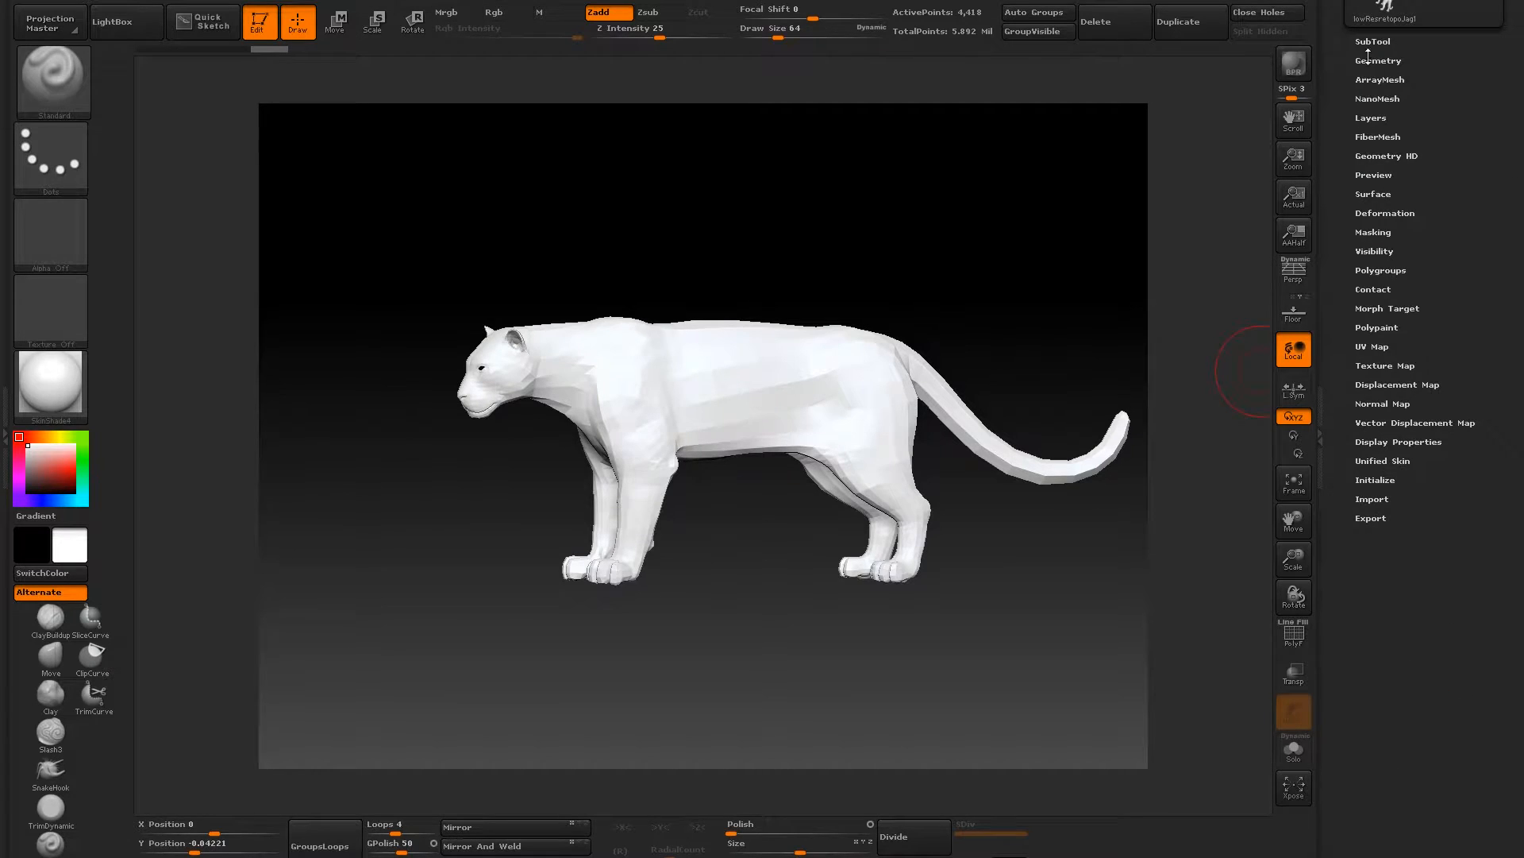
click(1376, 60)
click(1377, 155)
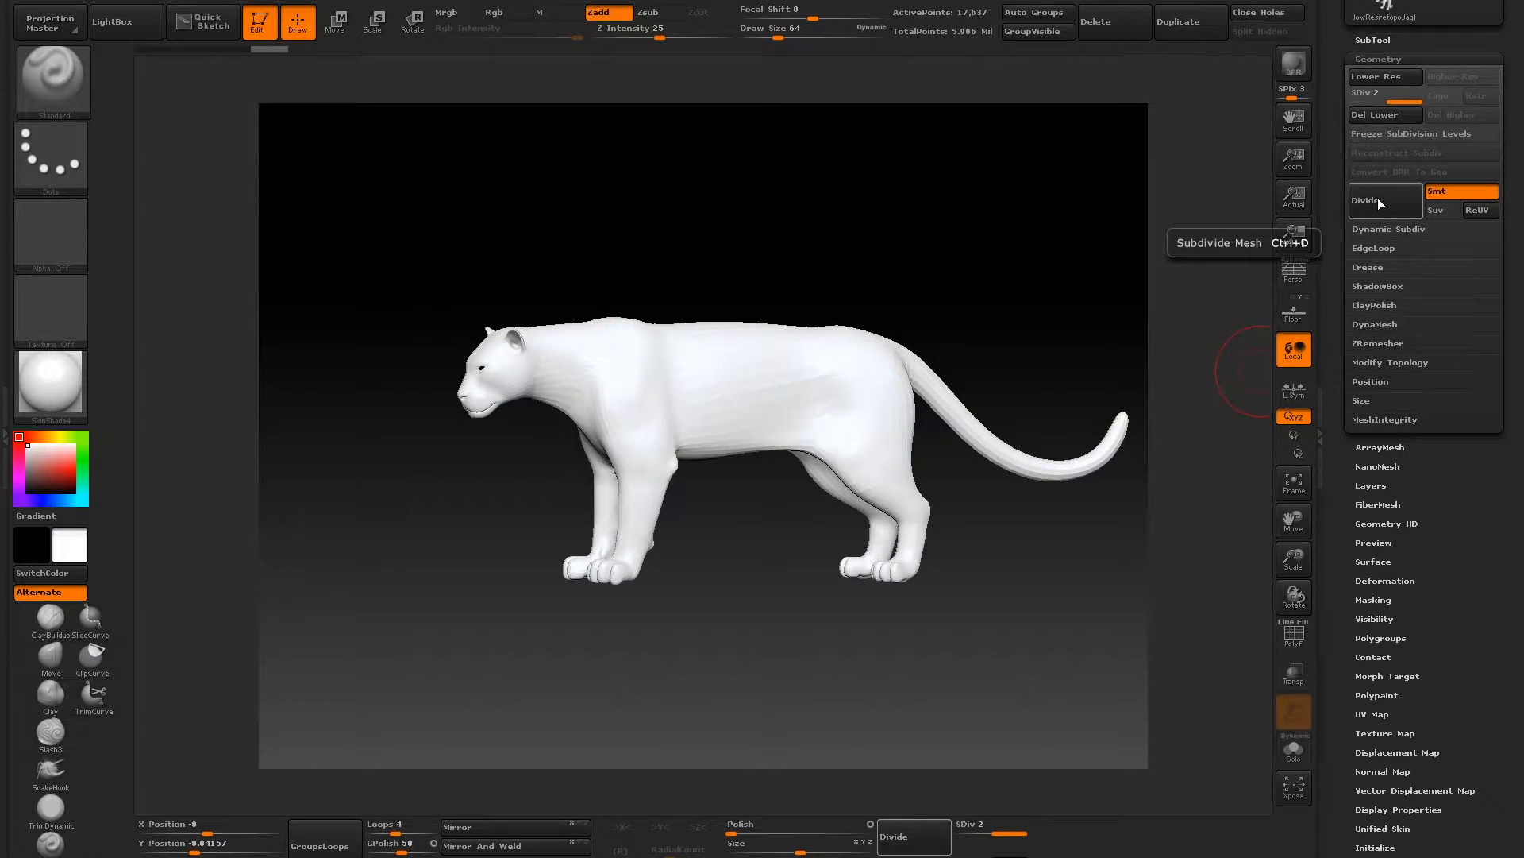
click(1375, 200)
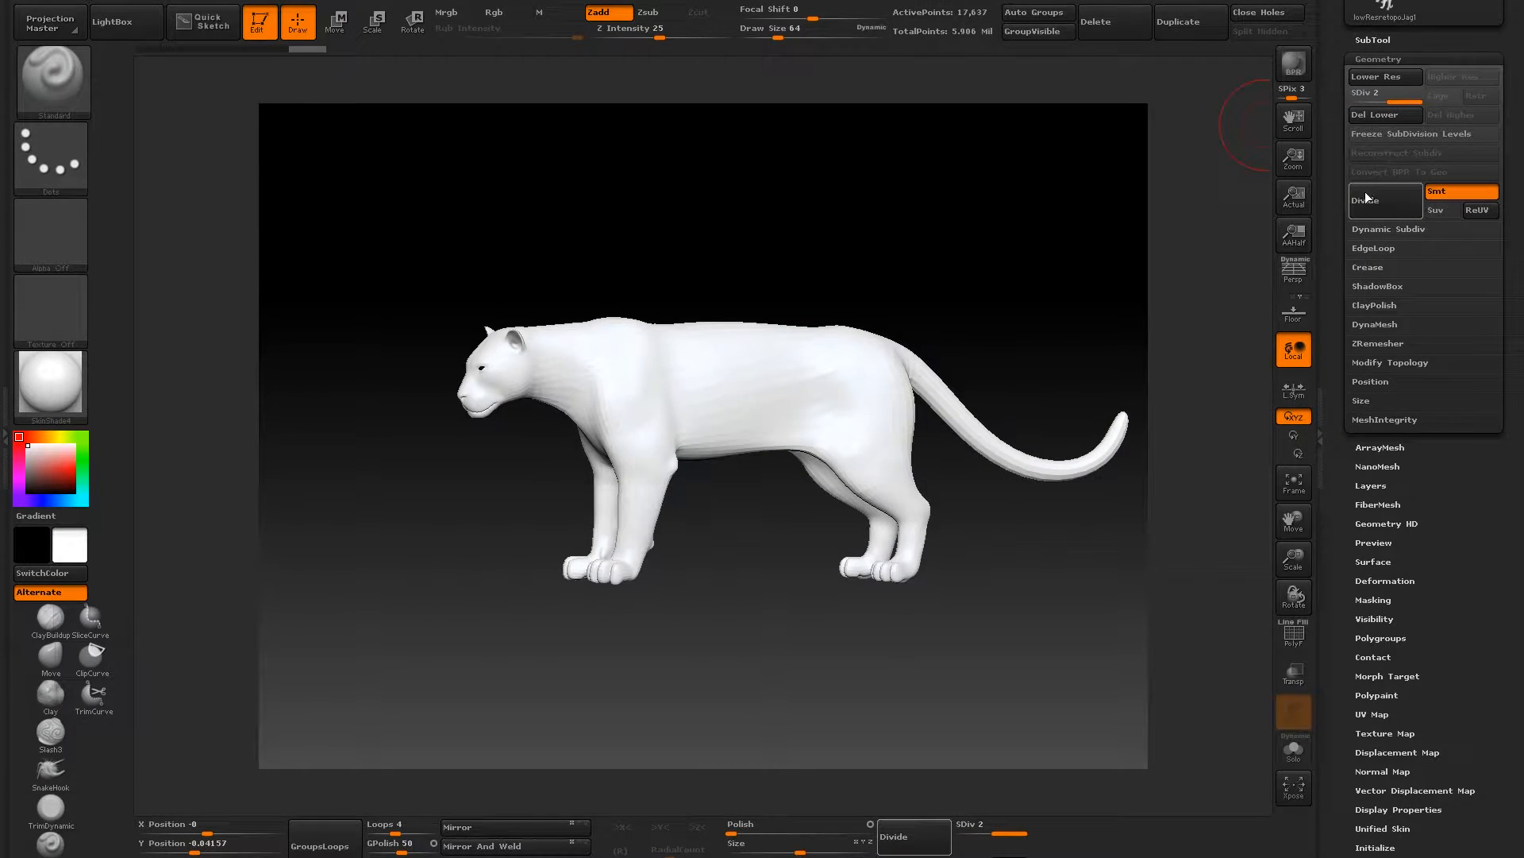
click(1388, 198)
click(1384, 200)
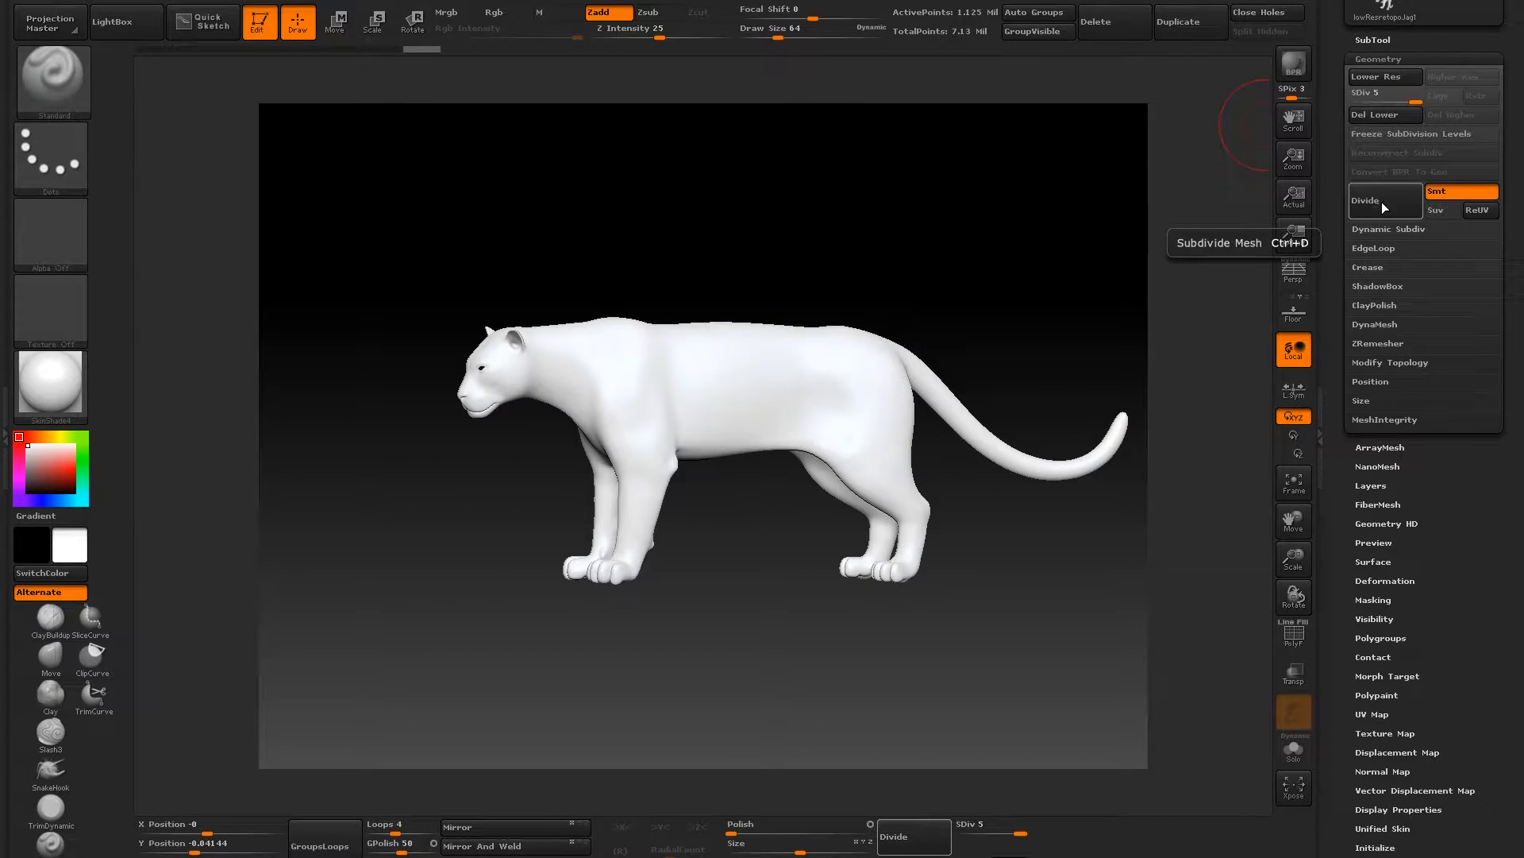
click(1383, 200)
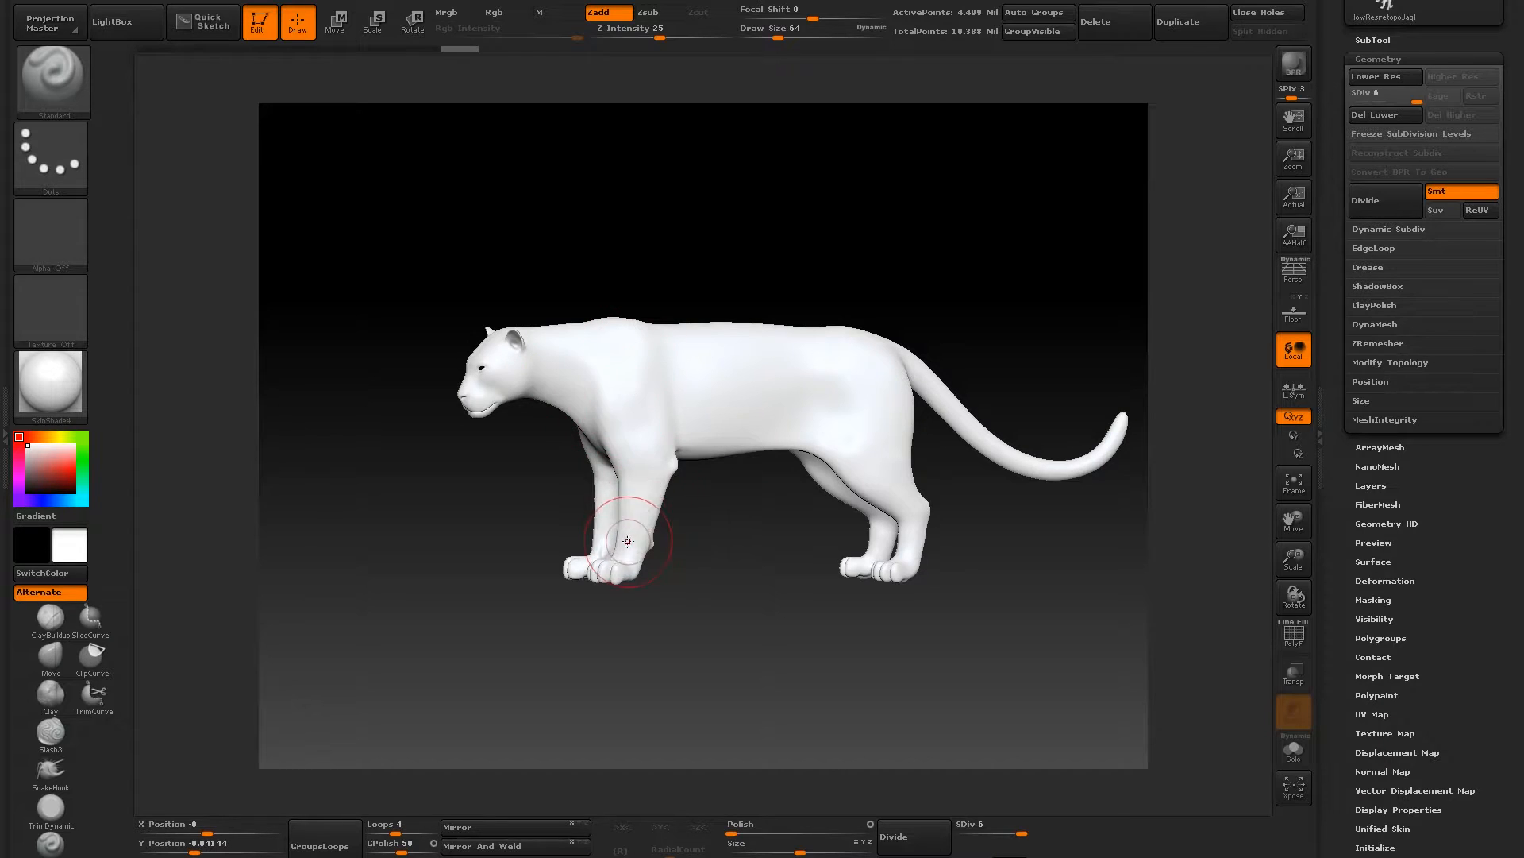
- Examine the subdivided retopo mesh and its subdivision levels, viewing the body from the side and three-quarter angles
mouse_move(578, 239)
mouse_down()
mouse_move(555, 228)
mouse_move(611, 274)
mouse_up()
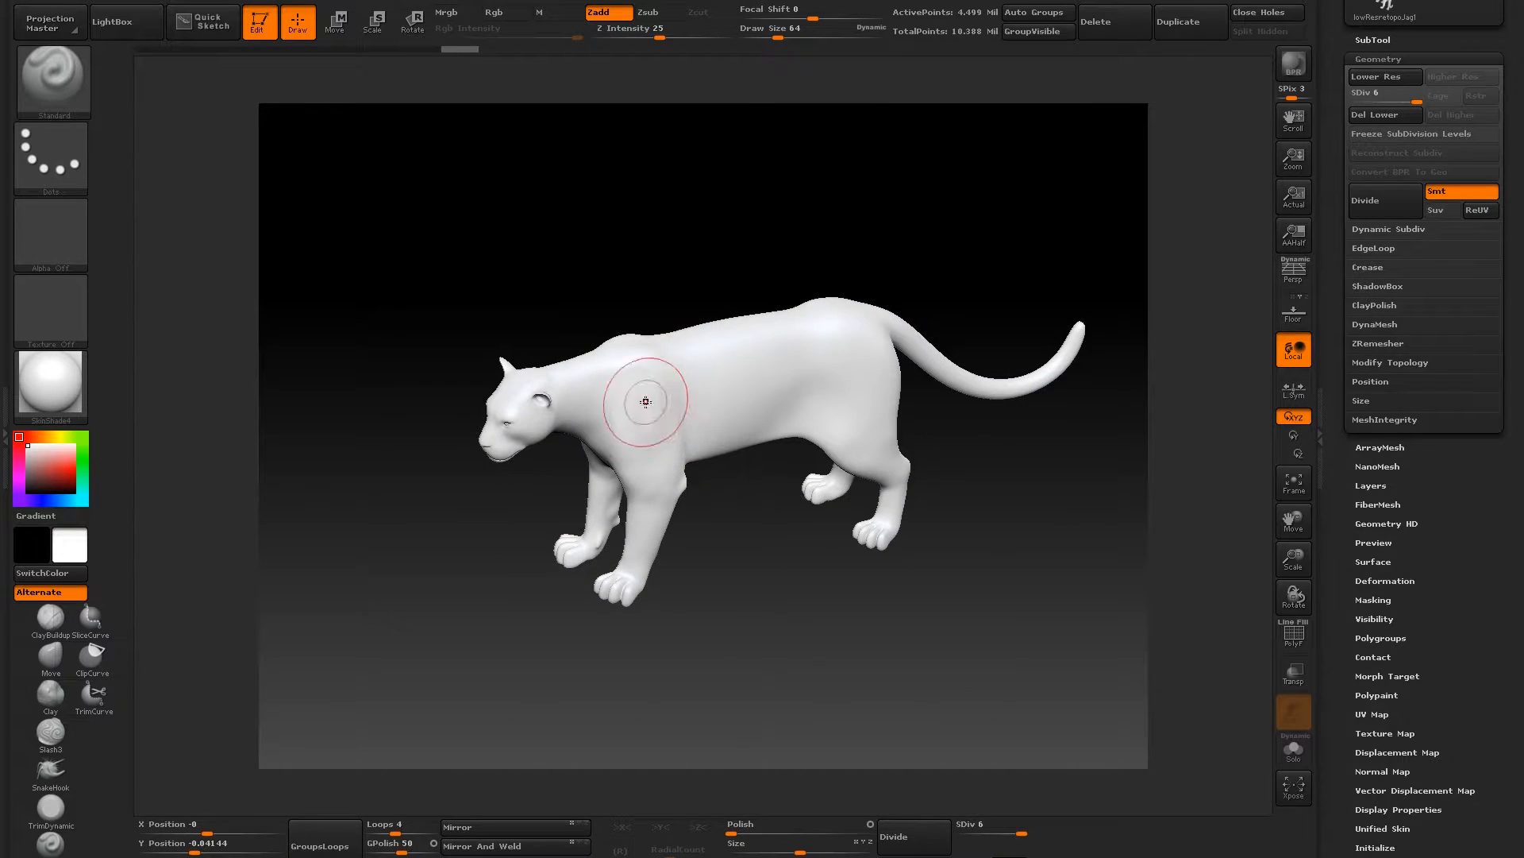
mouse_move(420, 564)
mouse_down()
mouse_move(544, 284)
mouse_move(473, 283)
mouse_up()
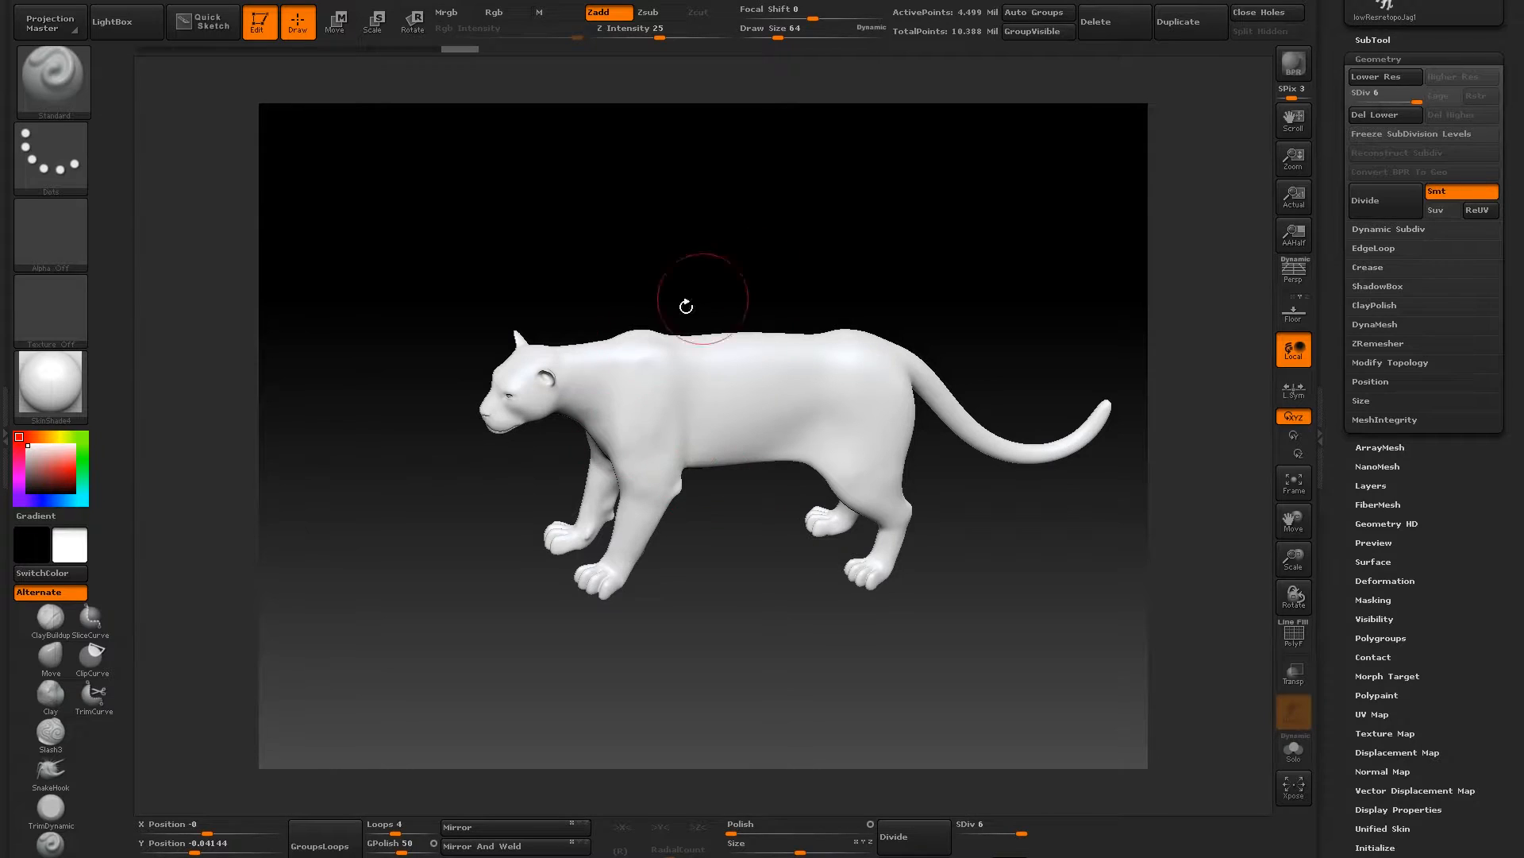
mouse_move(700, 245)
mouse_down()
mouse_move(681, 209)
mouse_move(627, 233)
mouse_up()
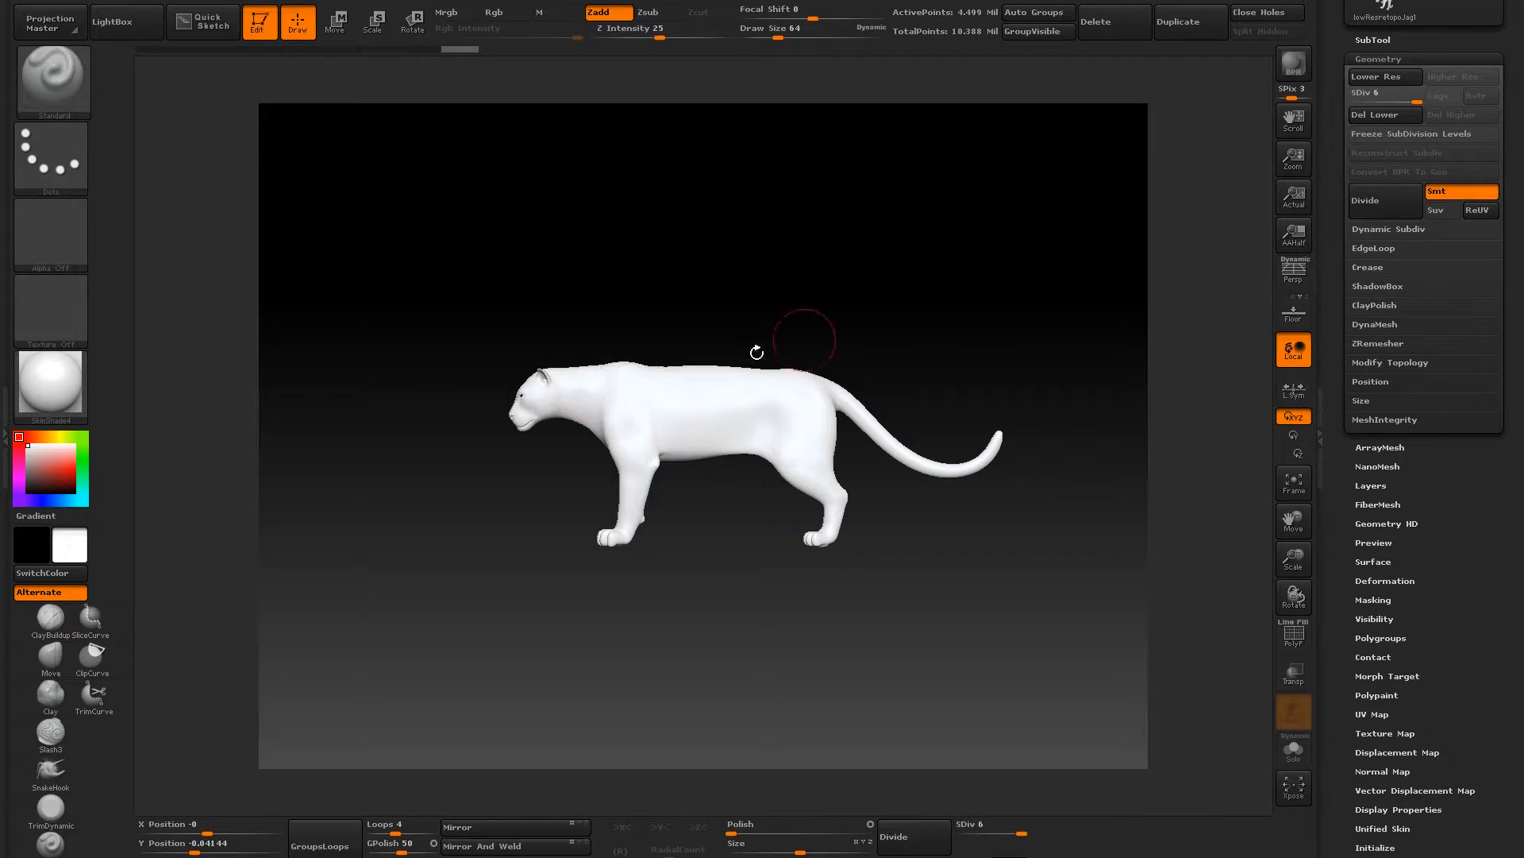
drag(1336, 68, 1331, 207)
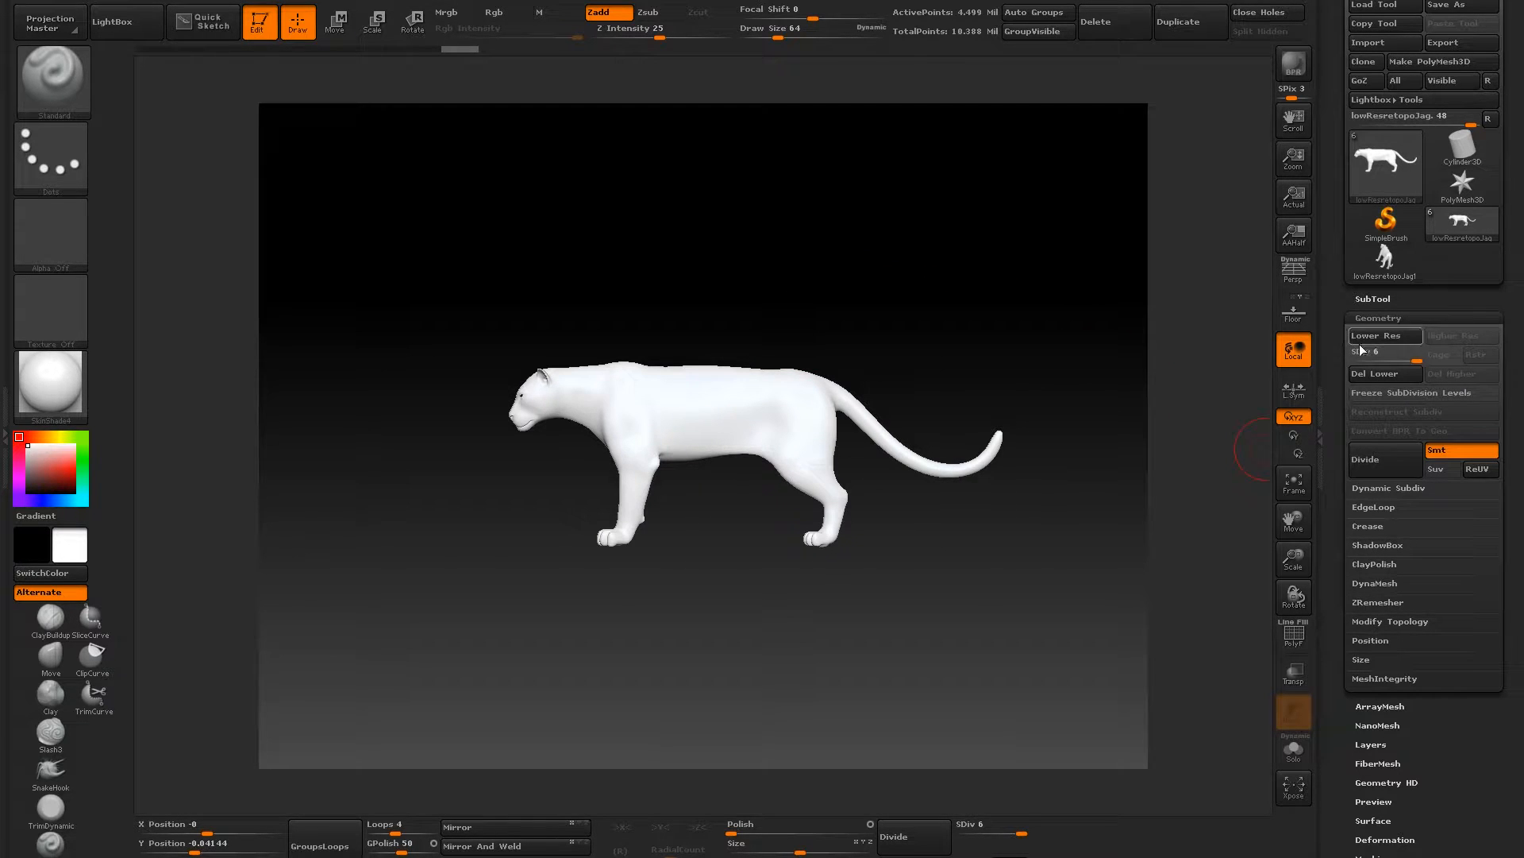
drag(1412, 358, 1392, 359)
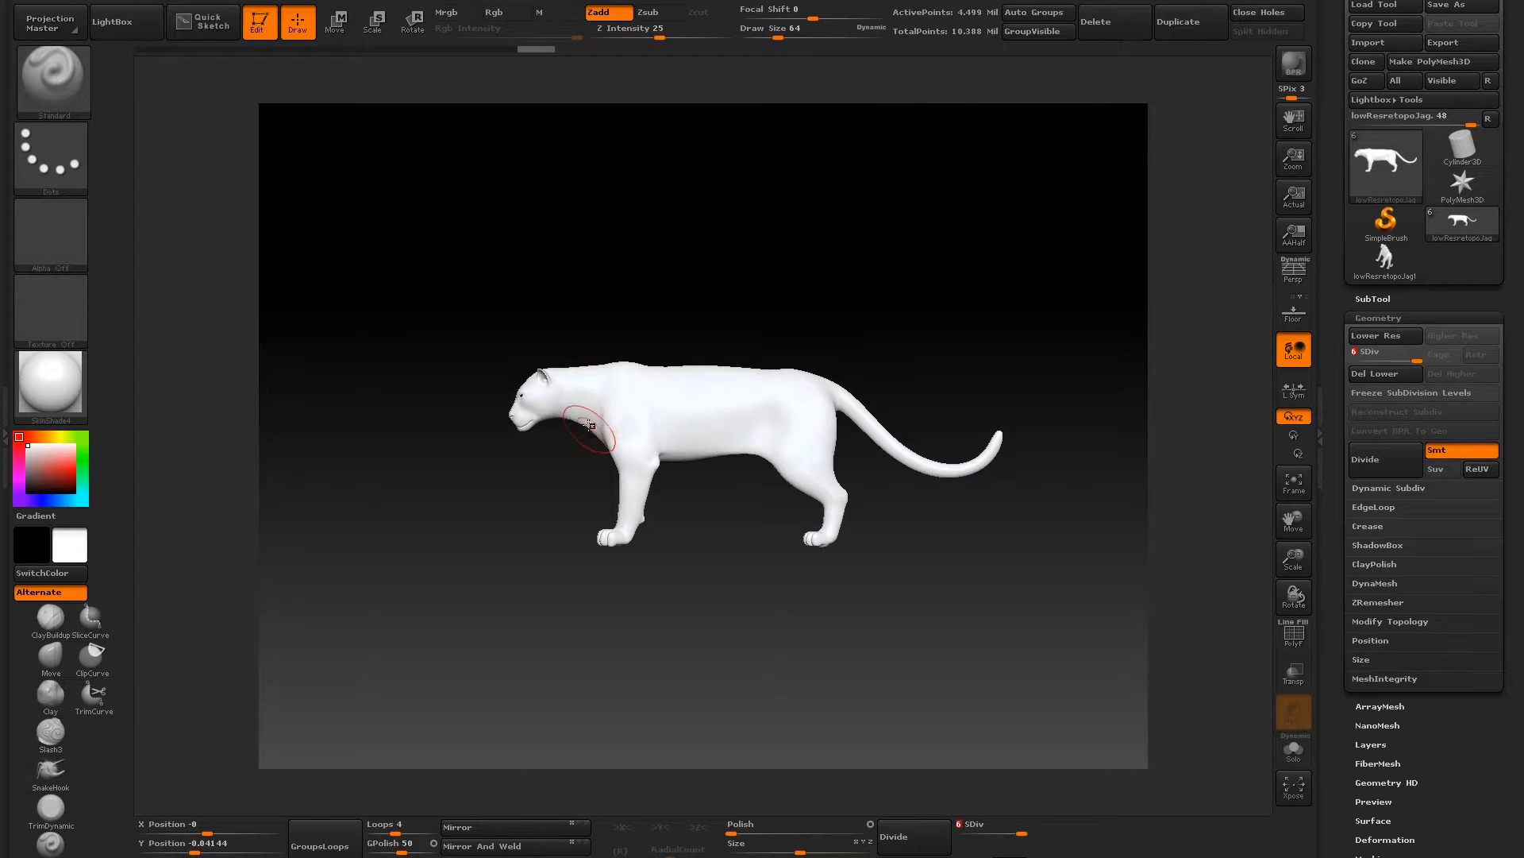
drag(417, 361, 461, 370)
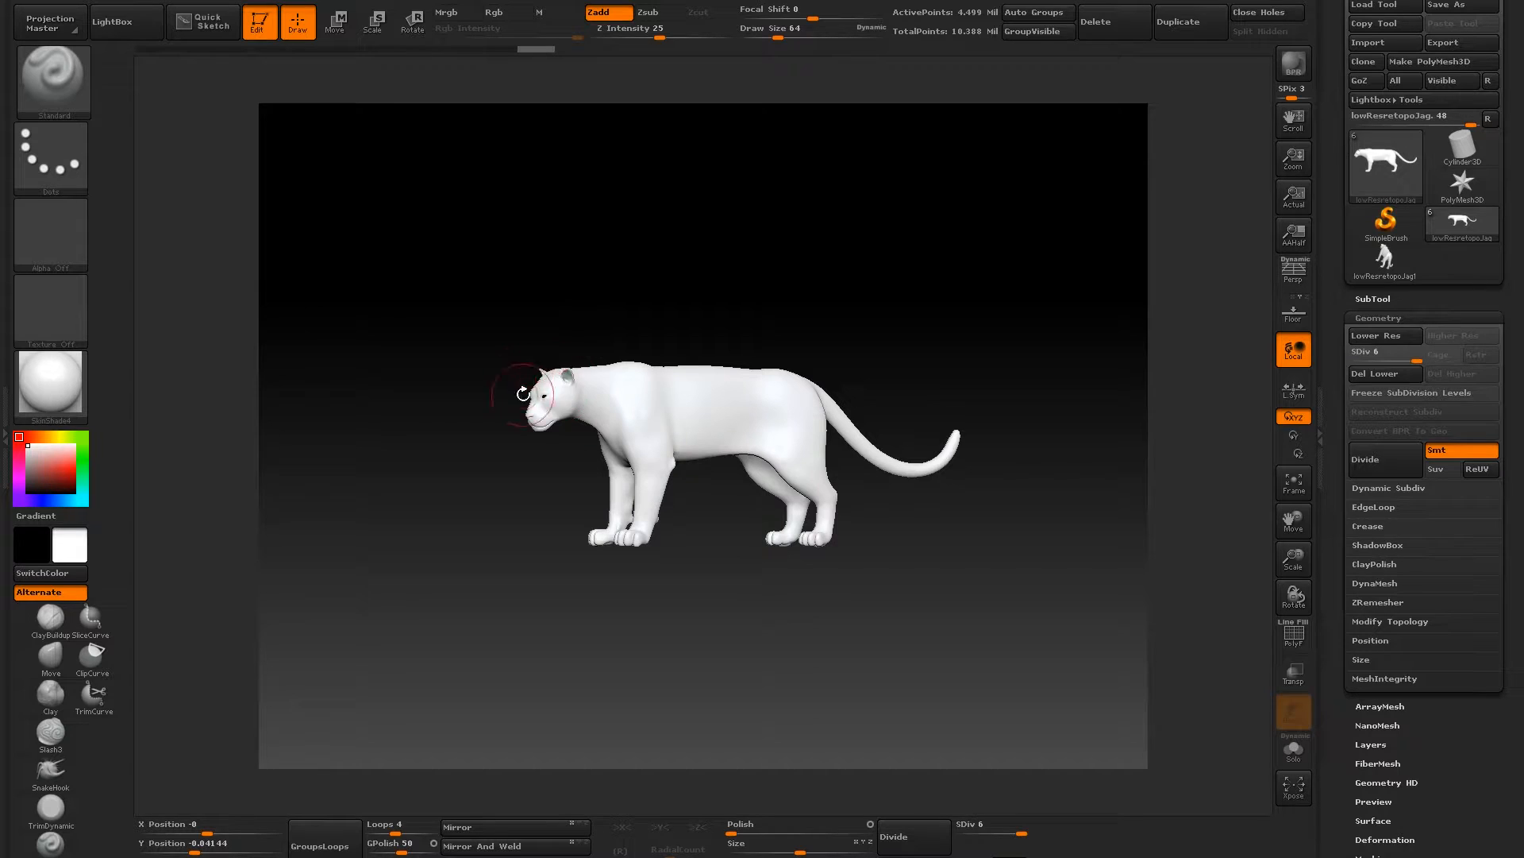
mouse_move(471, 302)
mouse_down()
mouse_move(442, 299)
mouse_move(484, 302)
mouse_up()
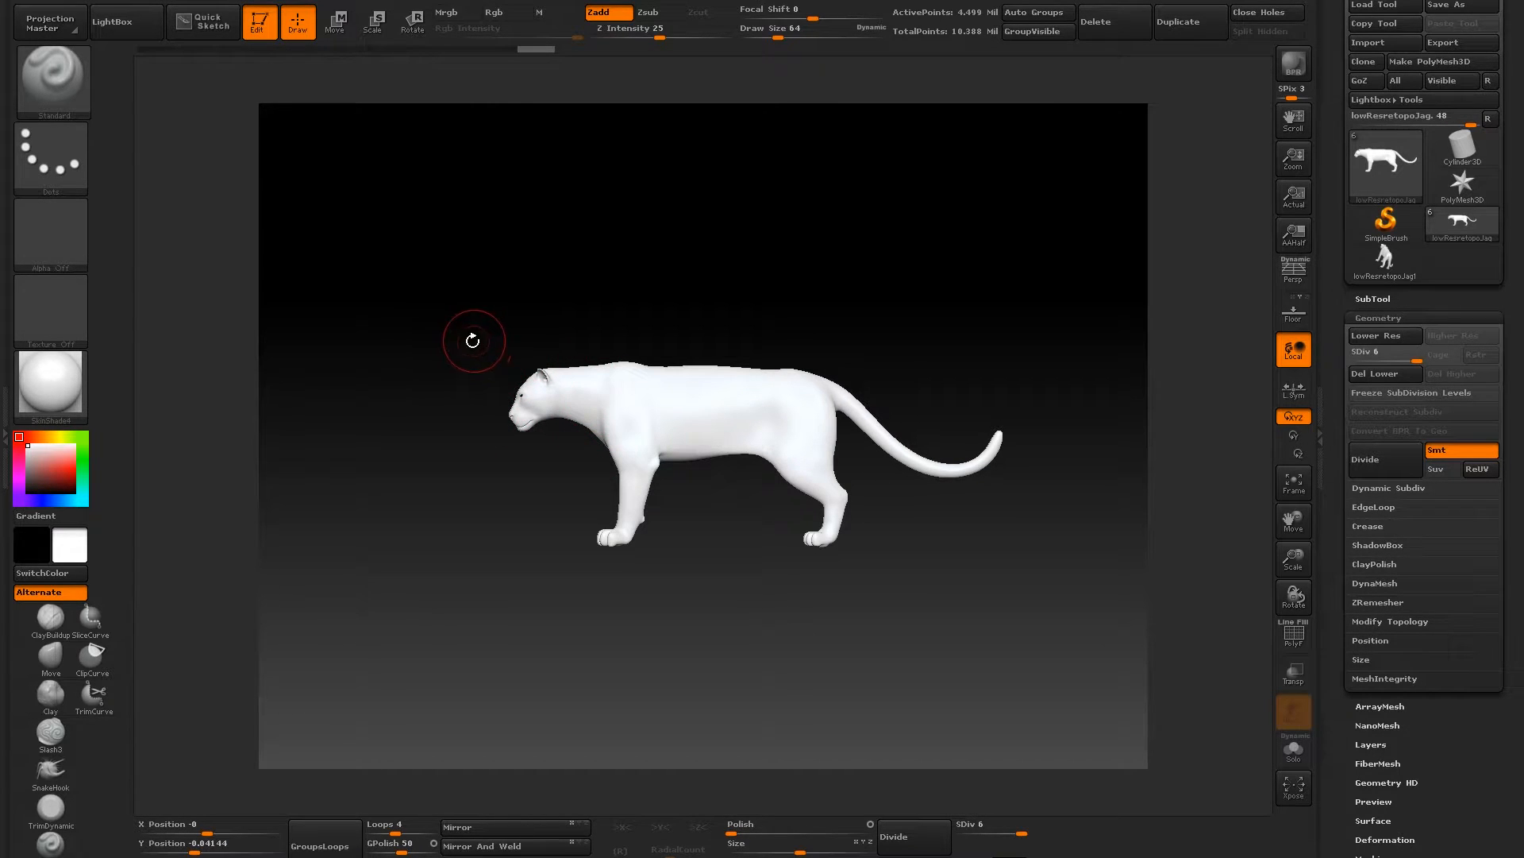
alt+drag(432, 283, 492, 306)
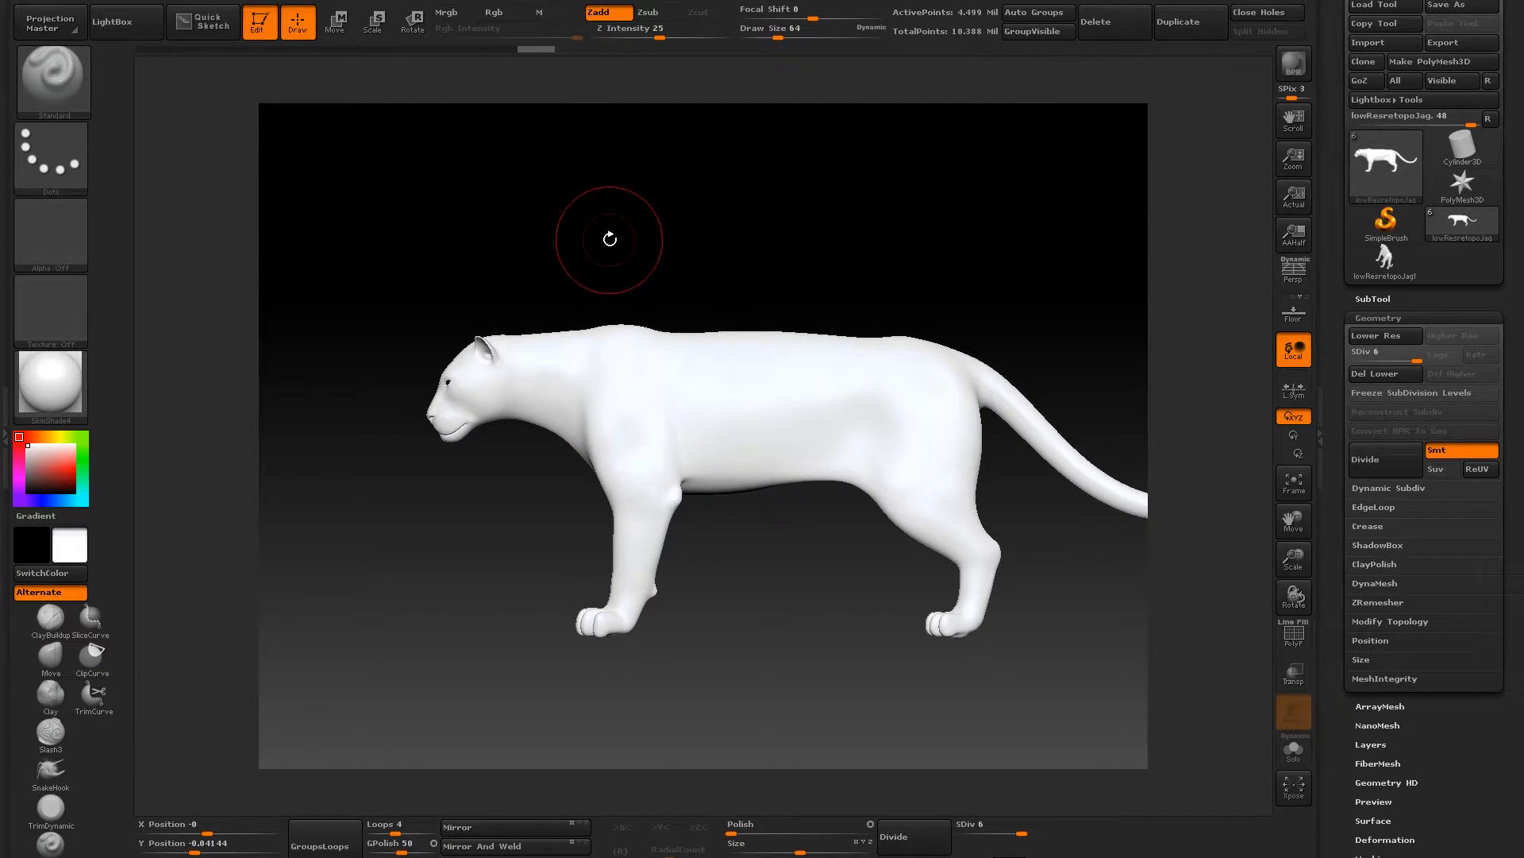
drag(708, 228, 726, 319)
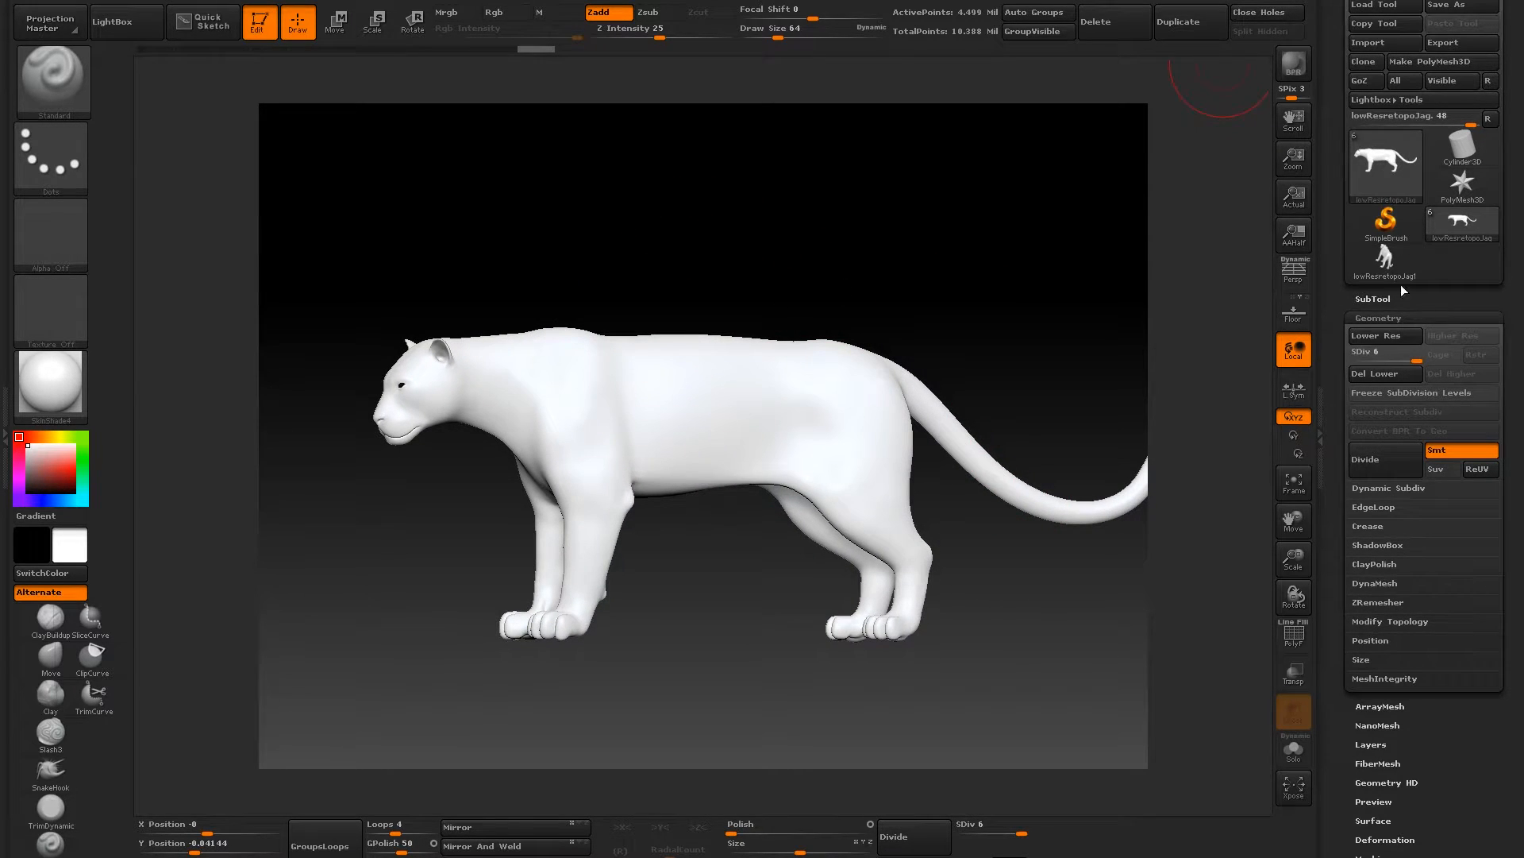
- Import HiResretopoJag.obj onto the retopo mesh at its highest subdivision level
click(1373, 299)
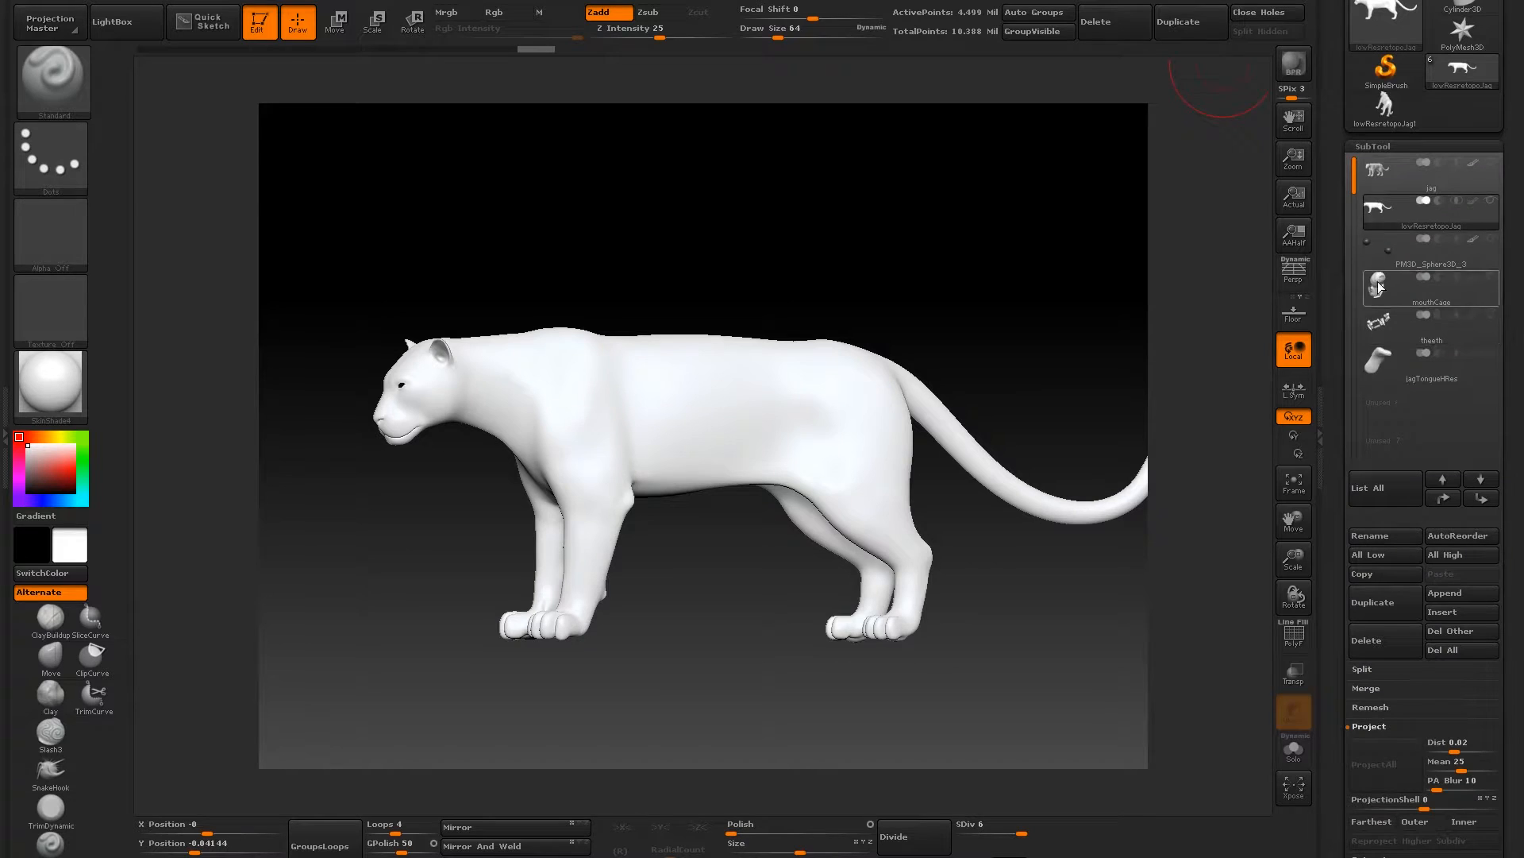
click(1373, 146)
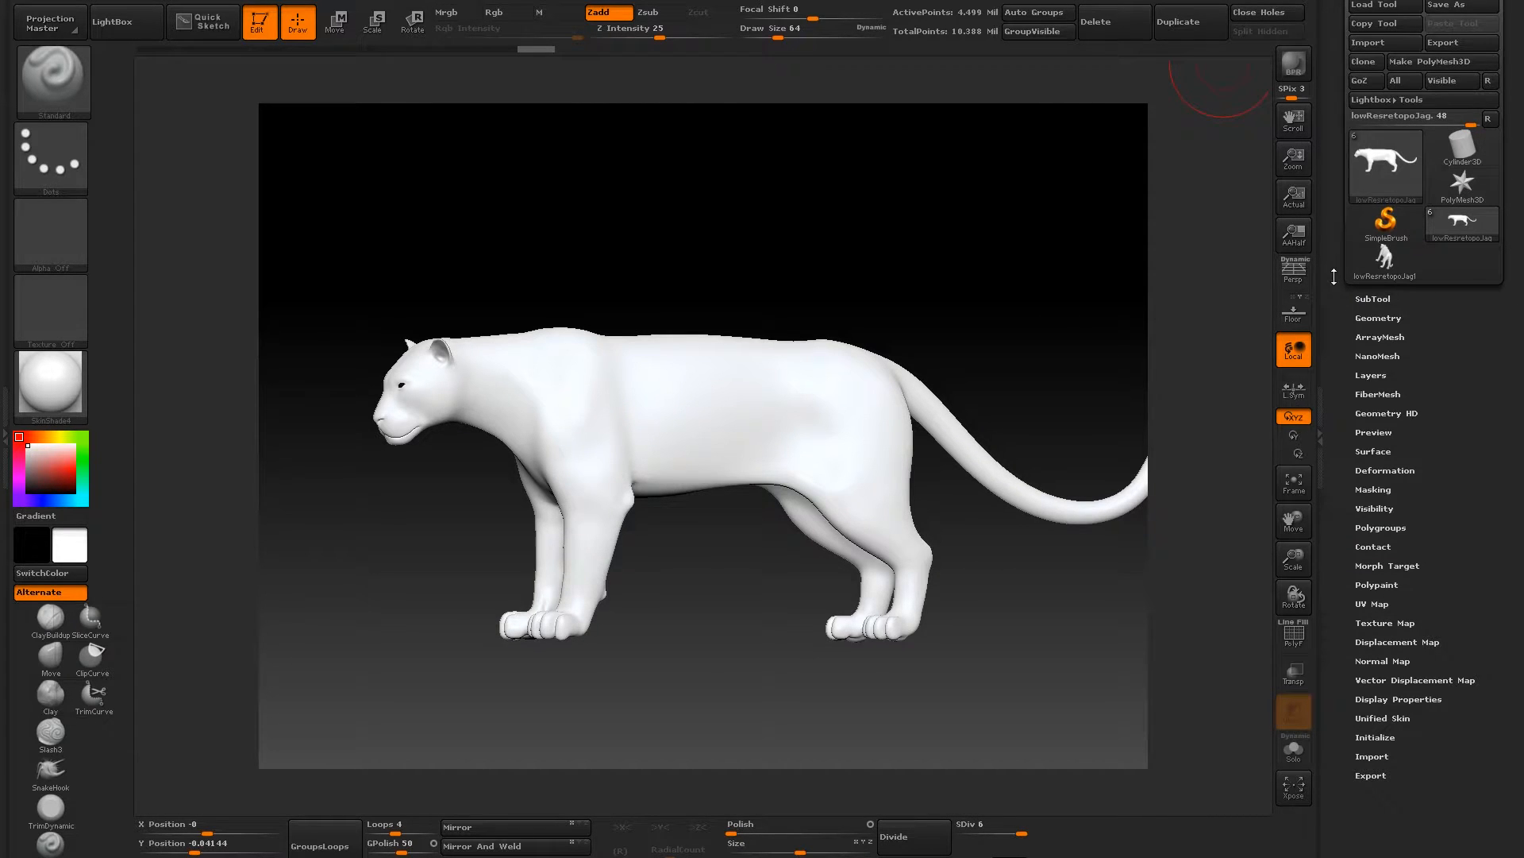
click(1382, 43)
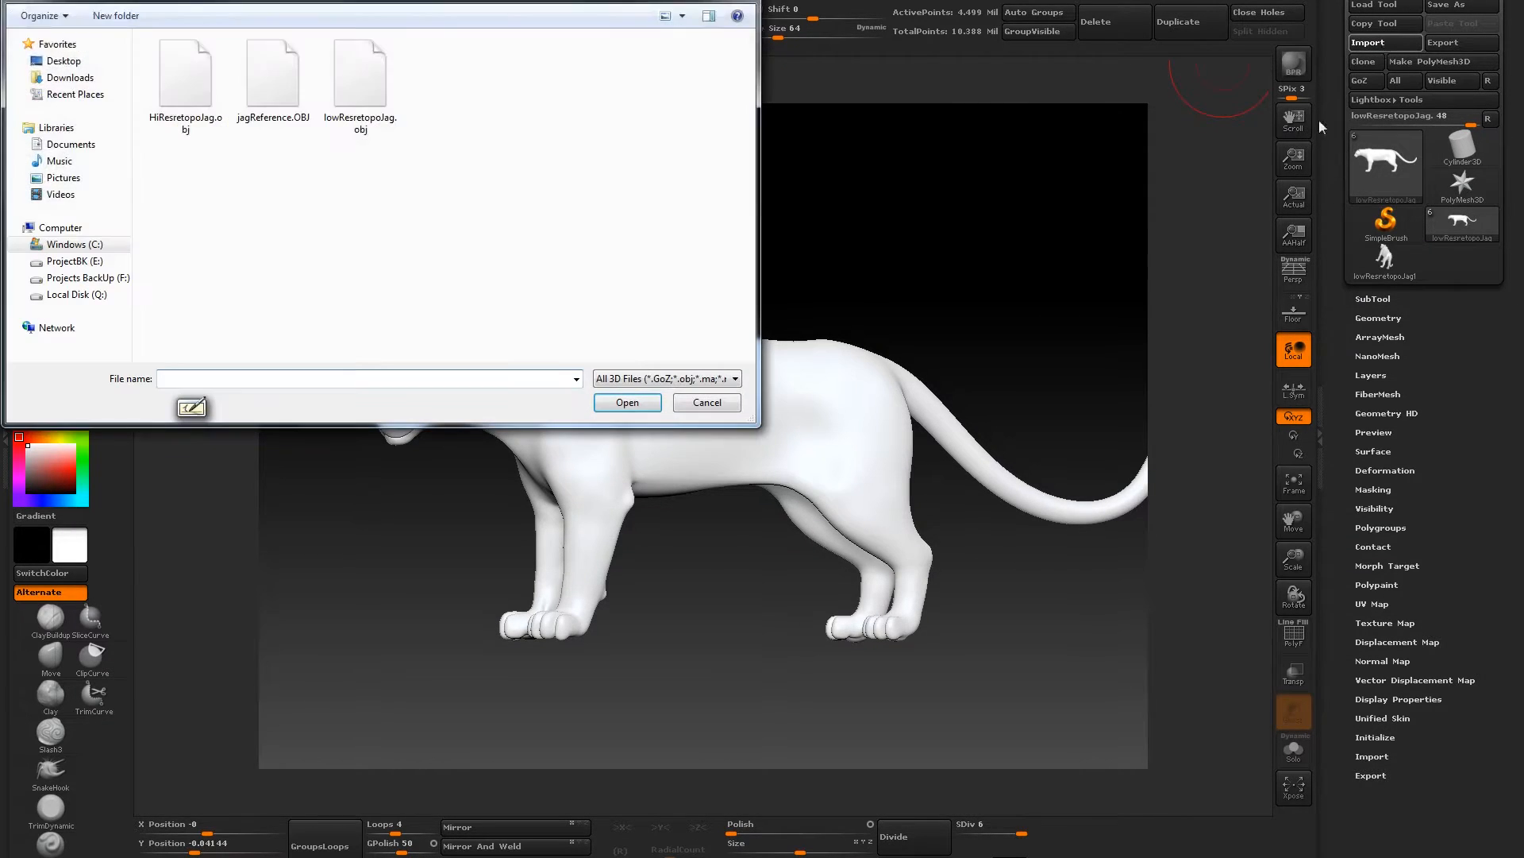
click(185, 97)
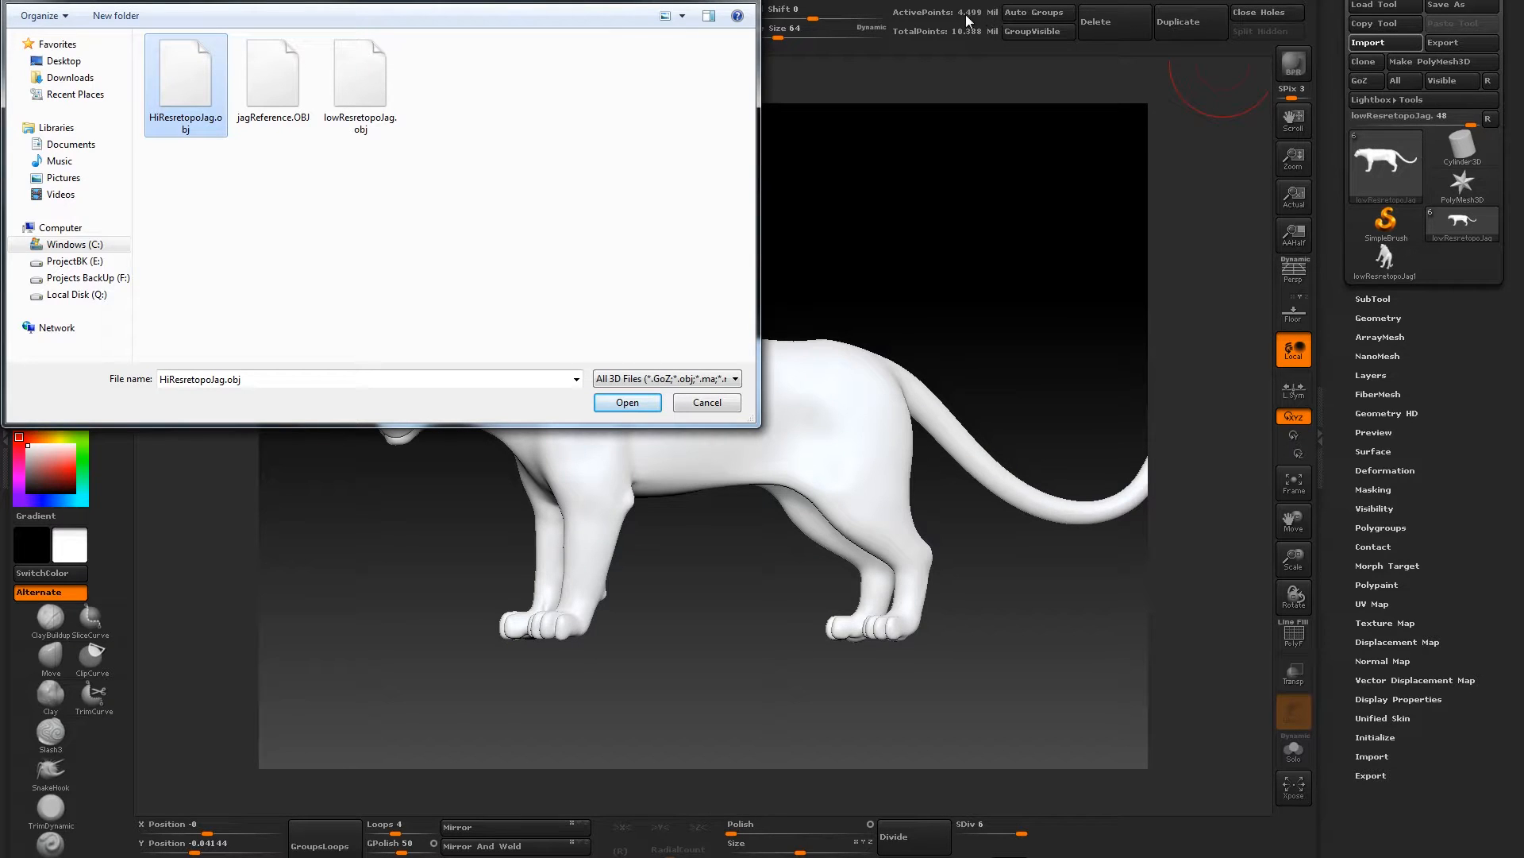
click(627, 403)
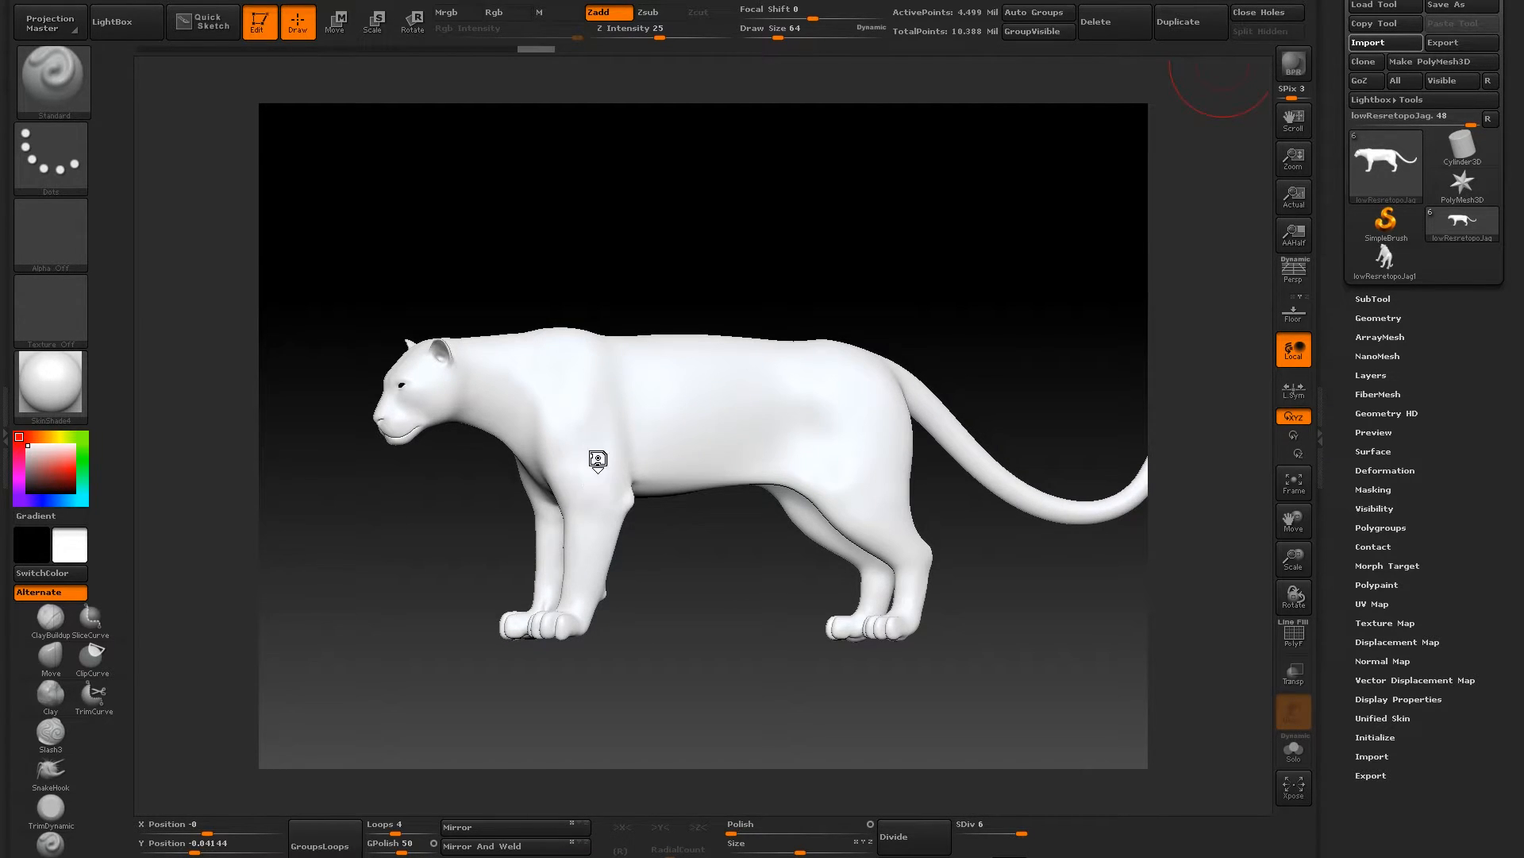
- Examine the imported high-res detail up close on the jaguar's head, neck and shoulder
drag(623, 249, 661, 229)
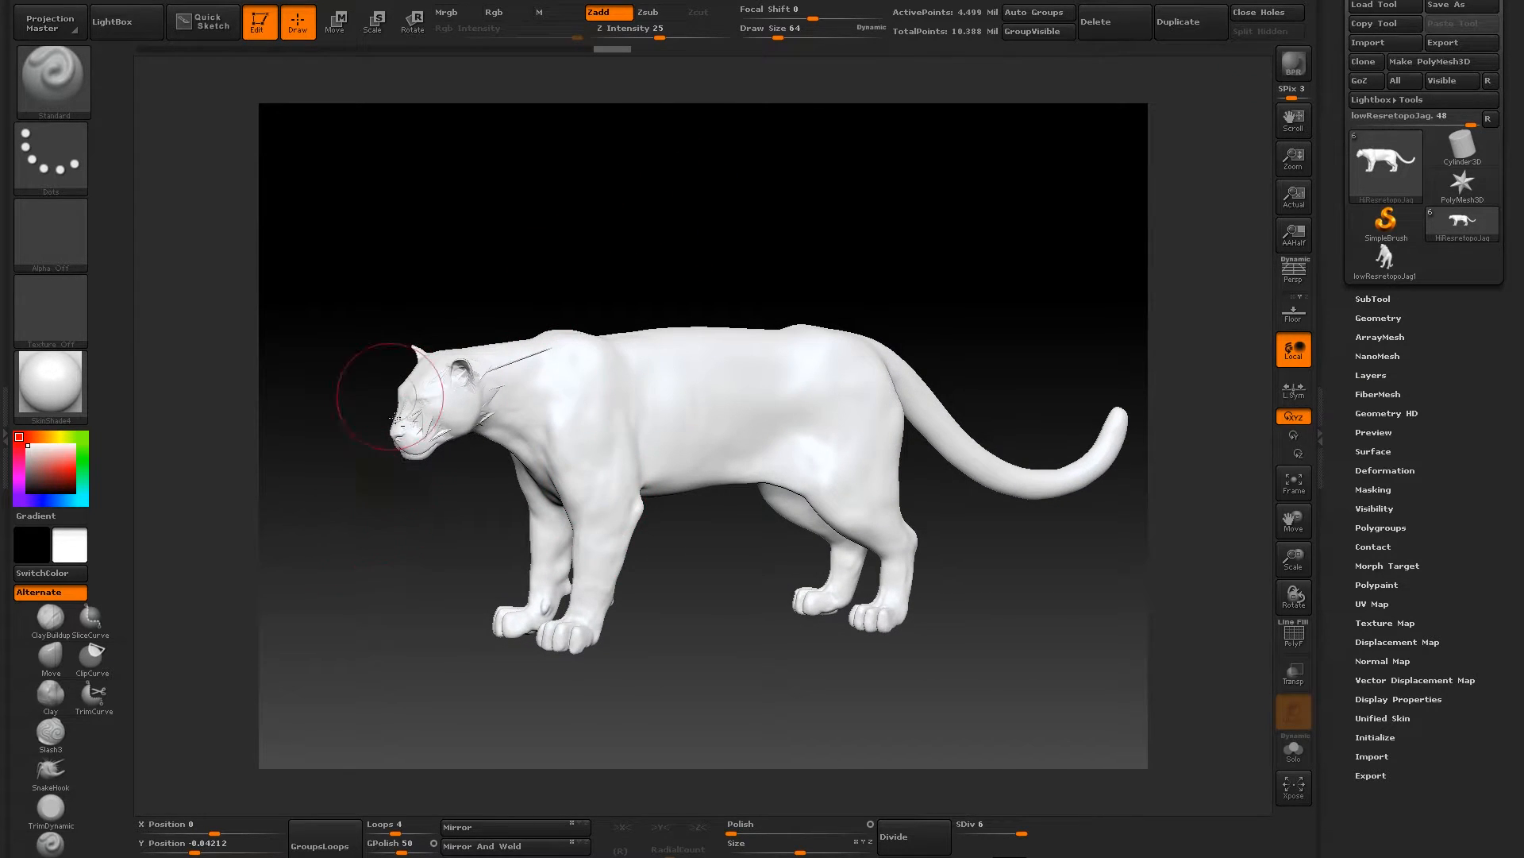
mouse_move(331, 308)
alt+mouse_down()
mouse_move(411, 307)
mouse_move(428, 397)
alt+mouse_up()
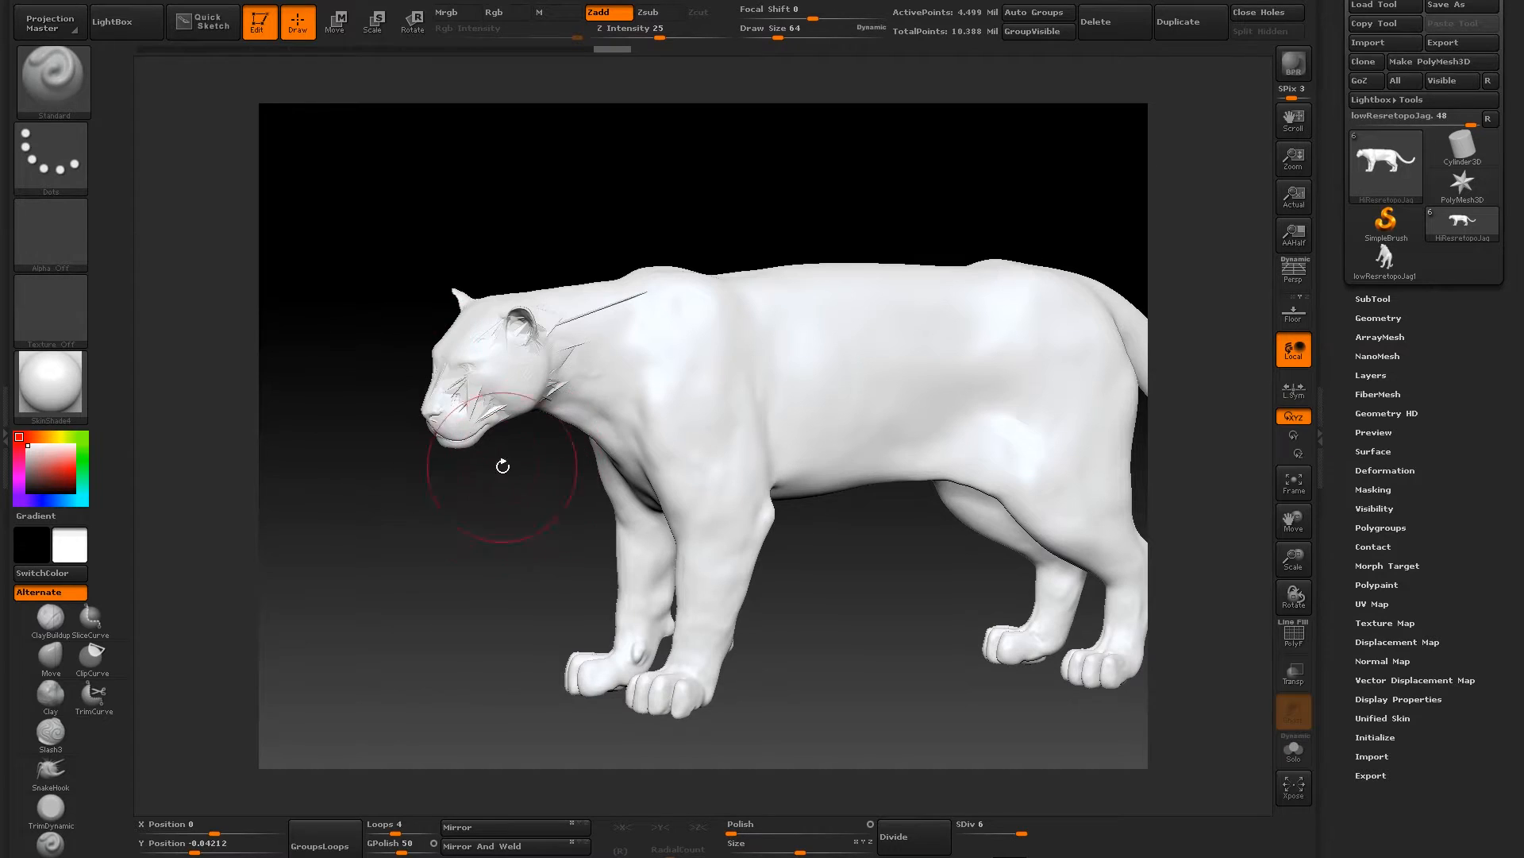
drag(514, 540, 465, 546)
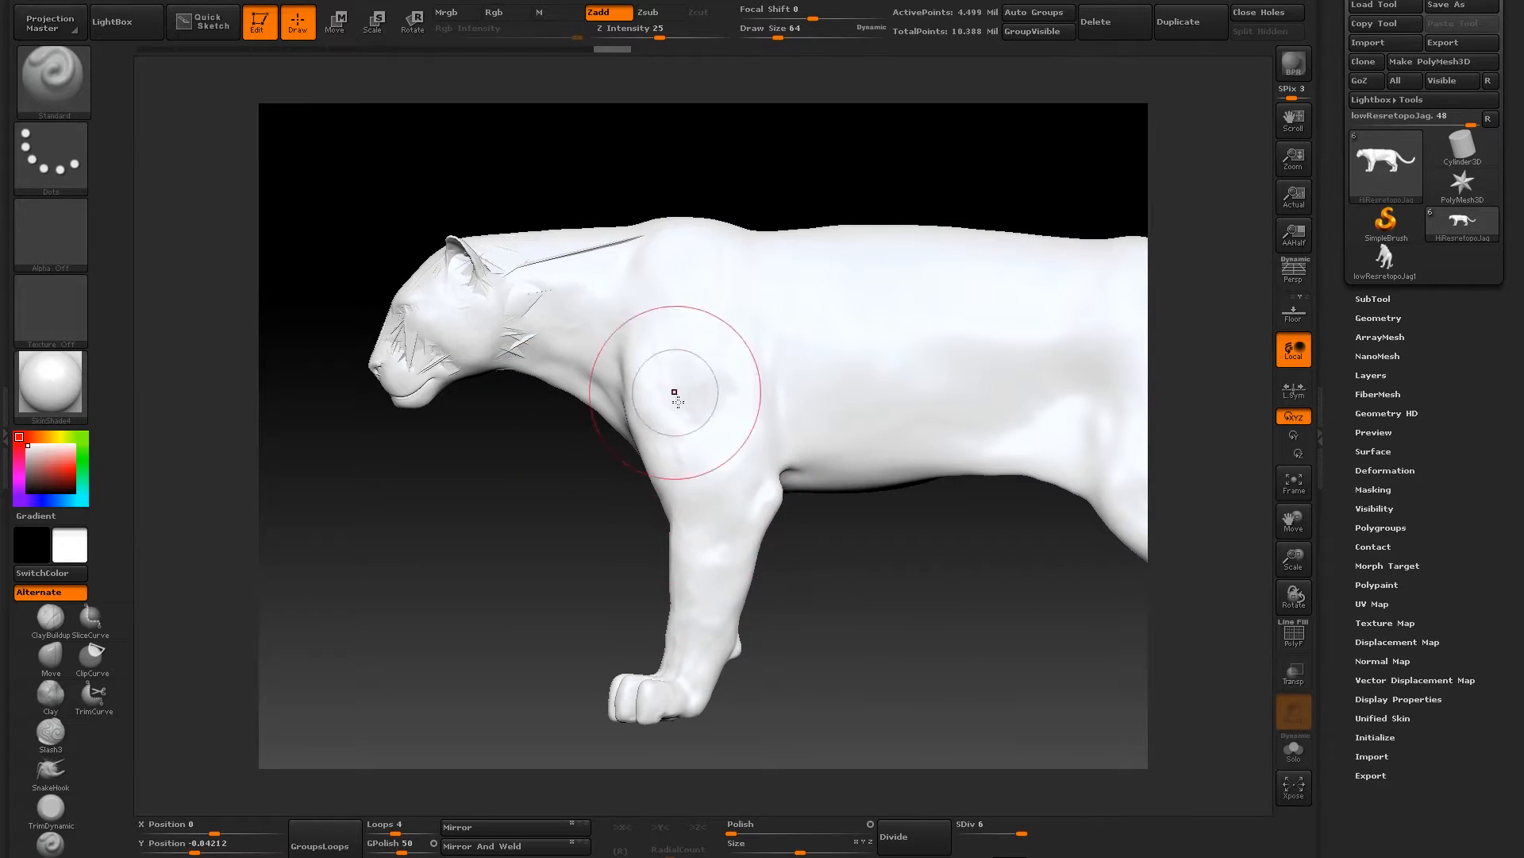
mouse_move(818, 603)
mouse_down()
mouse_move(794, 579)
mouse_move(857, 579)
mouse_up()
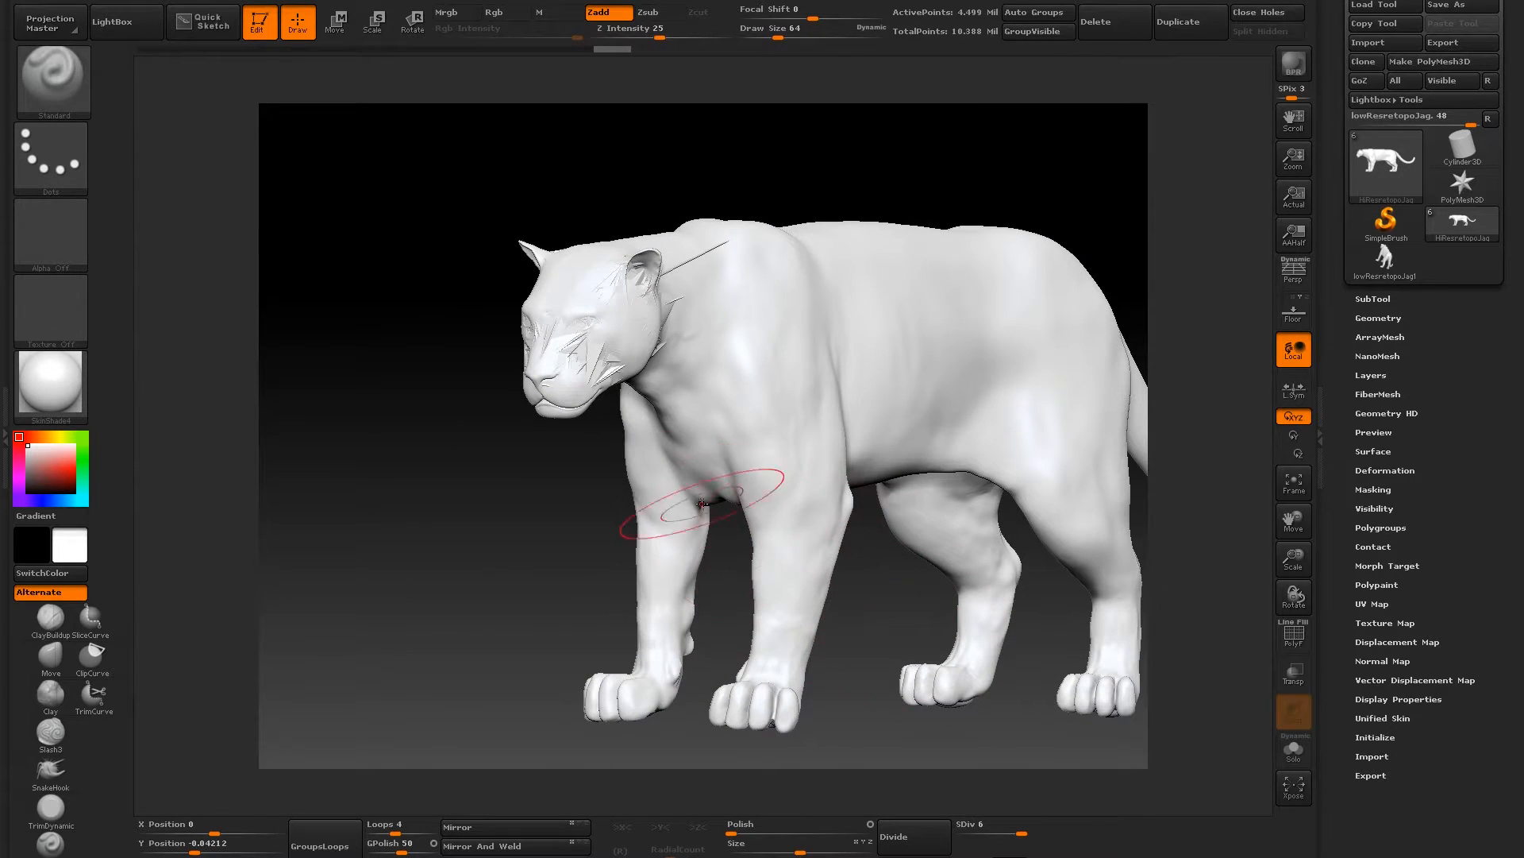
mouse_move(730, 619)
mouse_down()
mouse_move(693, 639)
mouse_move(698, 721)
mouse_up()
drag(537, 631, 525, 675)
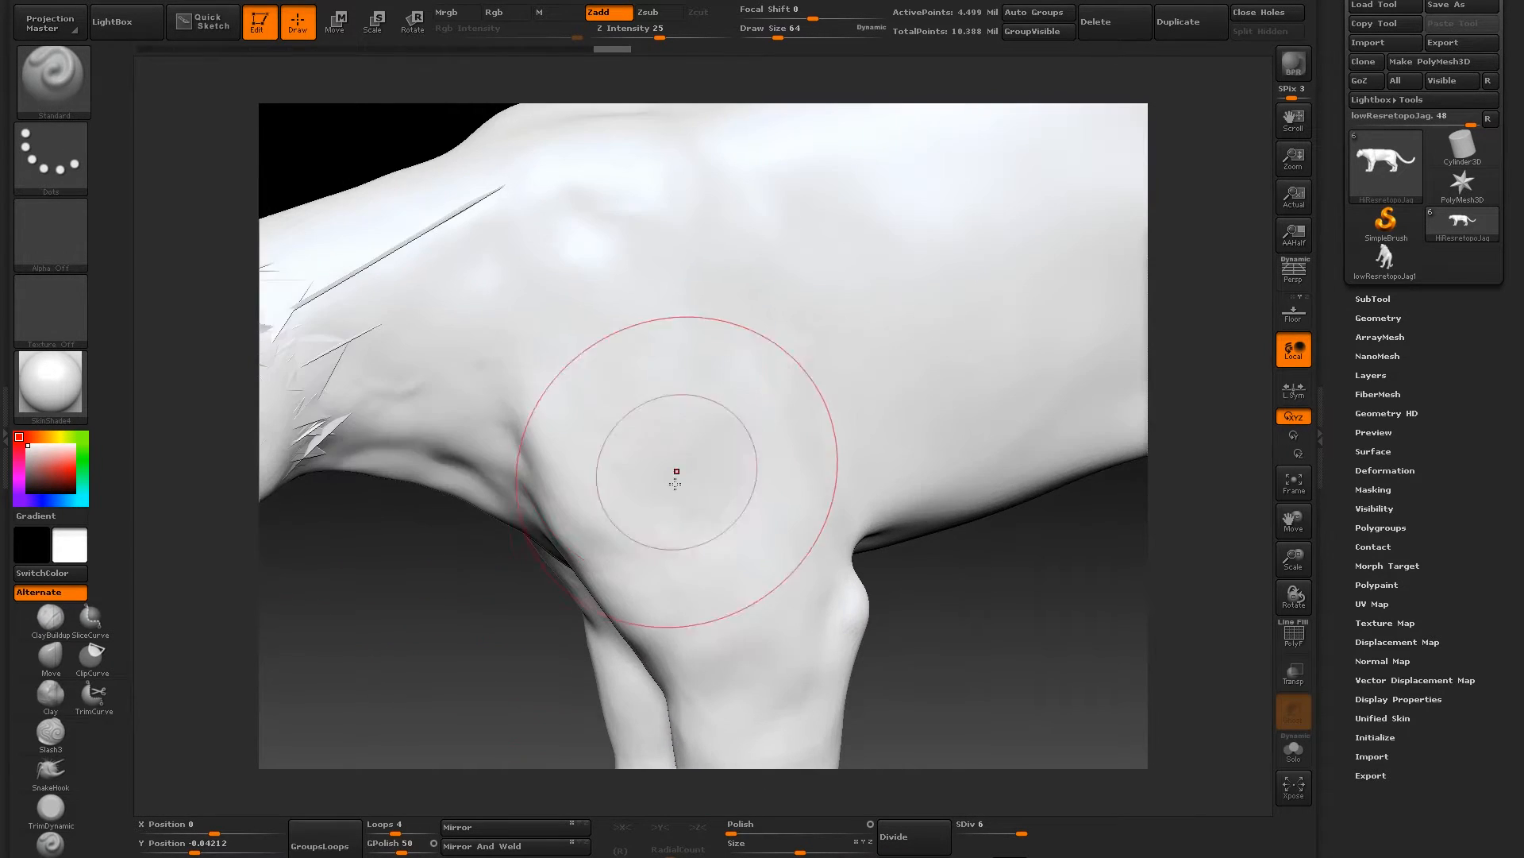
drag(381, 663, 612, 647)
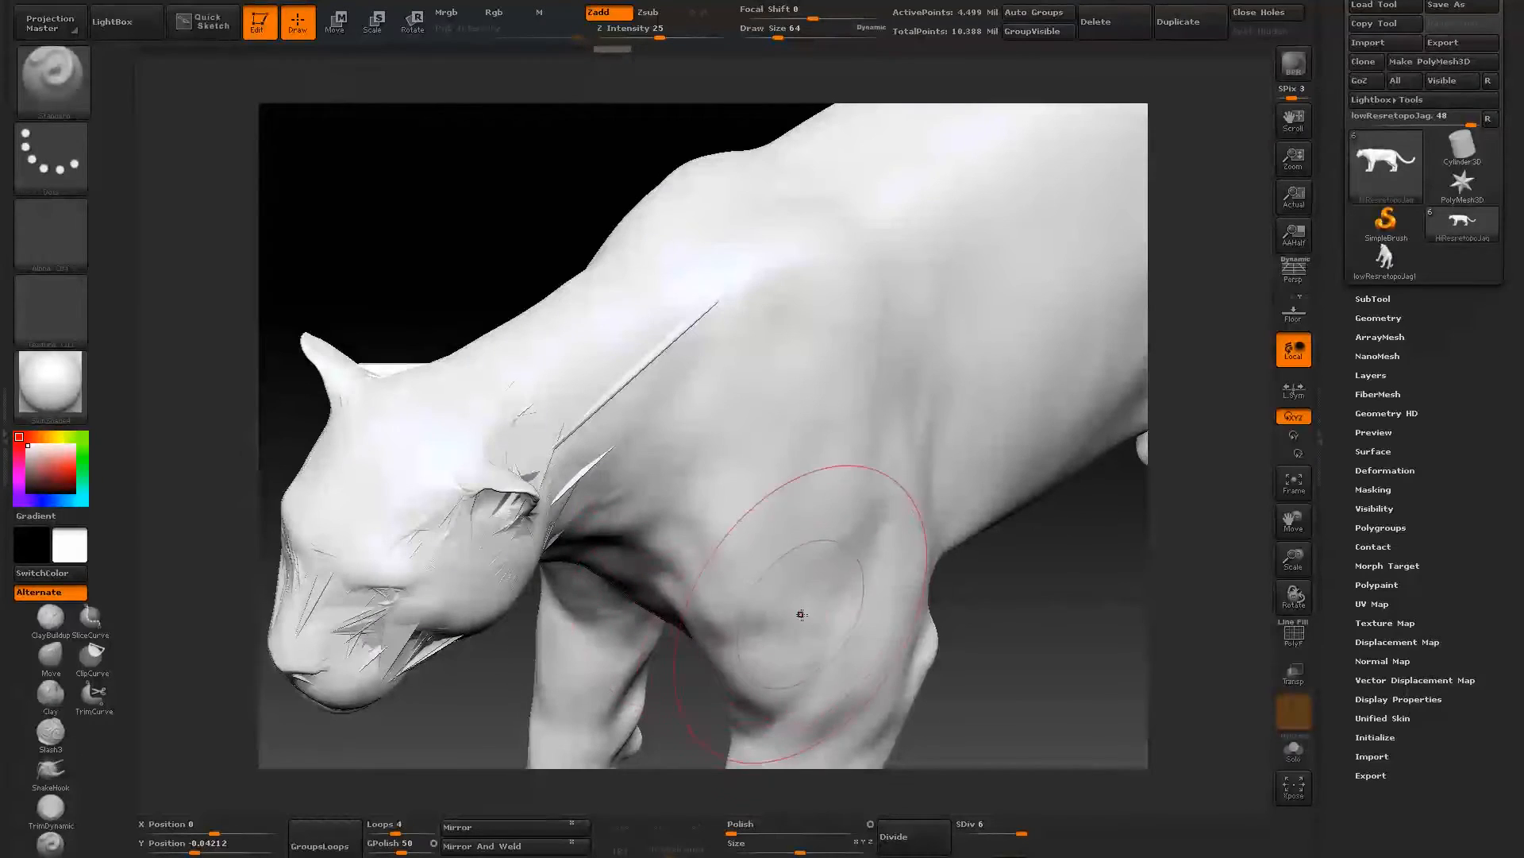
- Switch the material to MatCap Pearl Cavity to bring out the surface detail around the shoulder
click(81, 404)
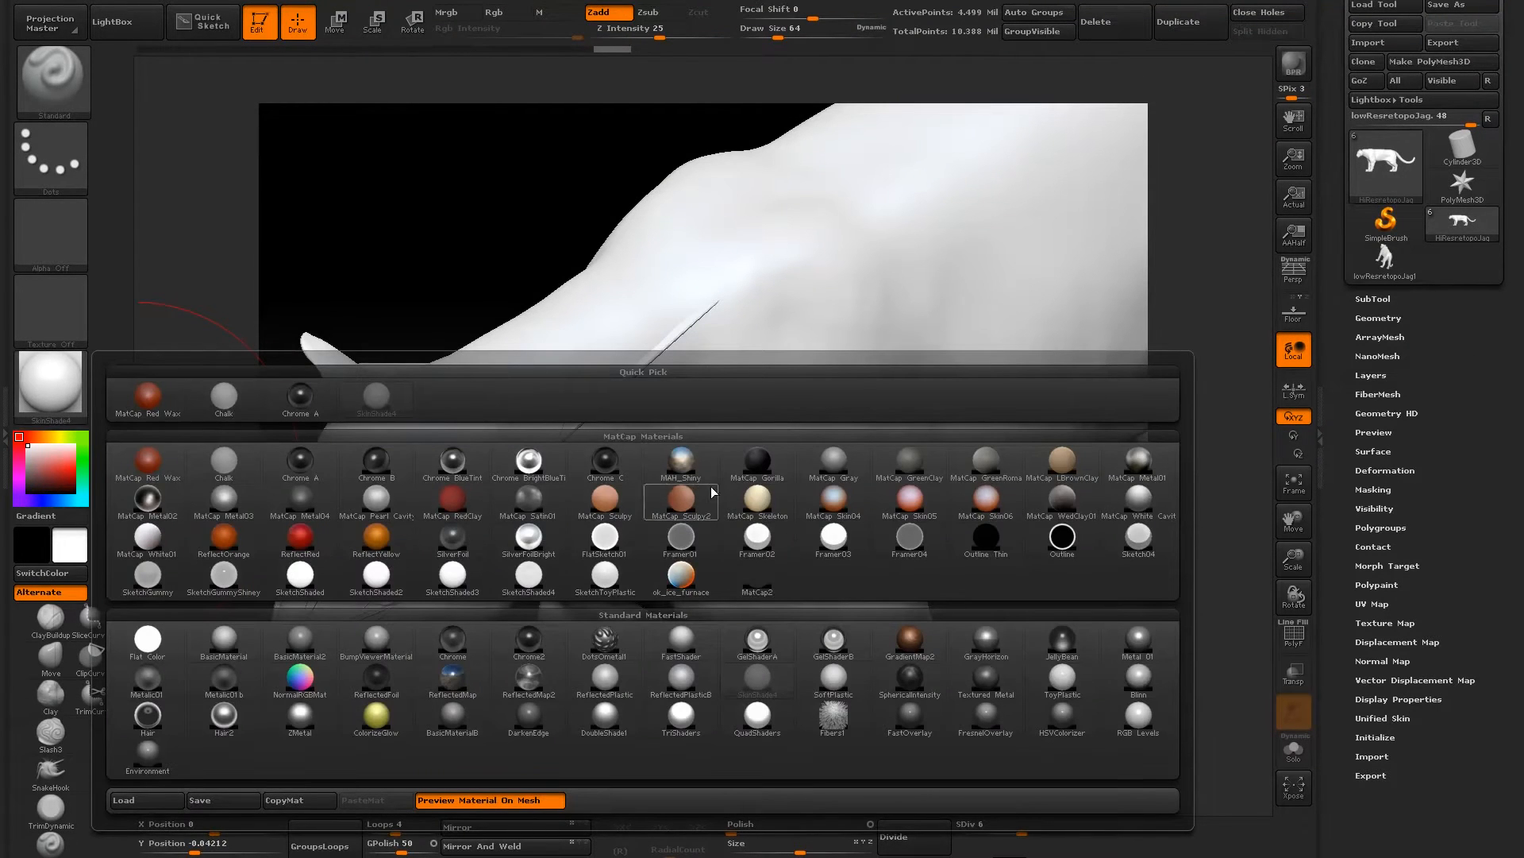
click(377, 500)
mouse_move(497, 293)
alt+mouse_down()
mouse_move(436, 256)
mouse_move(620, 571)
alt+mouse_up()
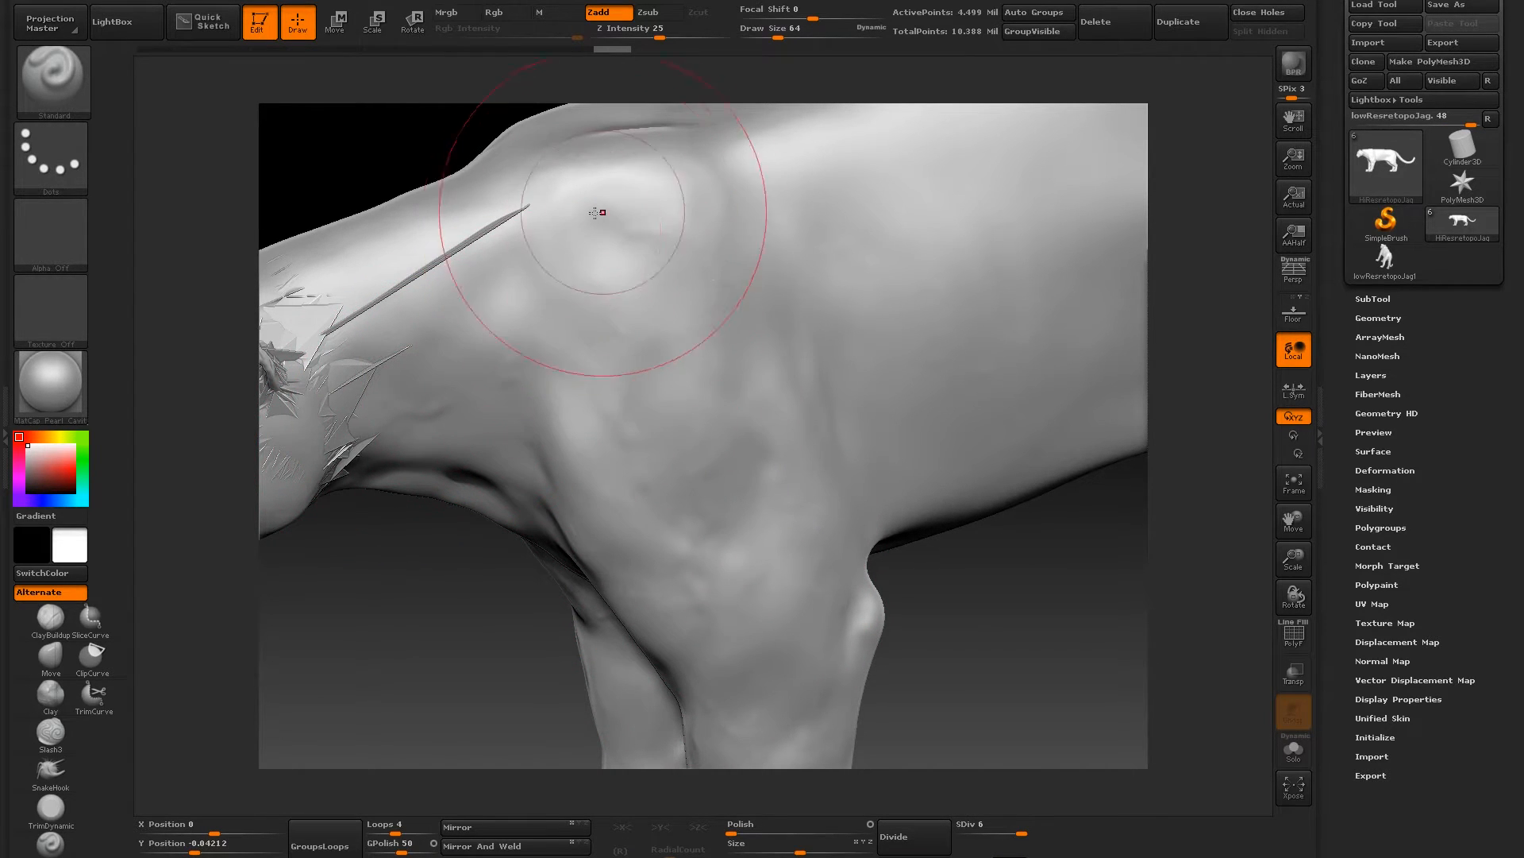
- Examine the detailed jaguar's face, legs and whole body from the side, front and three-quarter views
mouse_move(413, 665)
mouse_down()
mouse_move(478, 590)
mouse_move(646, 698)
mouse_move(623, 751)
mouse_move(556, 381)
mouse_move(469, 350)
mouse_move(361, 364)
mouse_up()
alt+drag(623, 284, 436, 260)
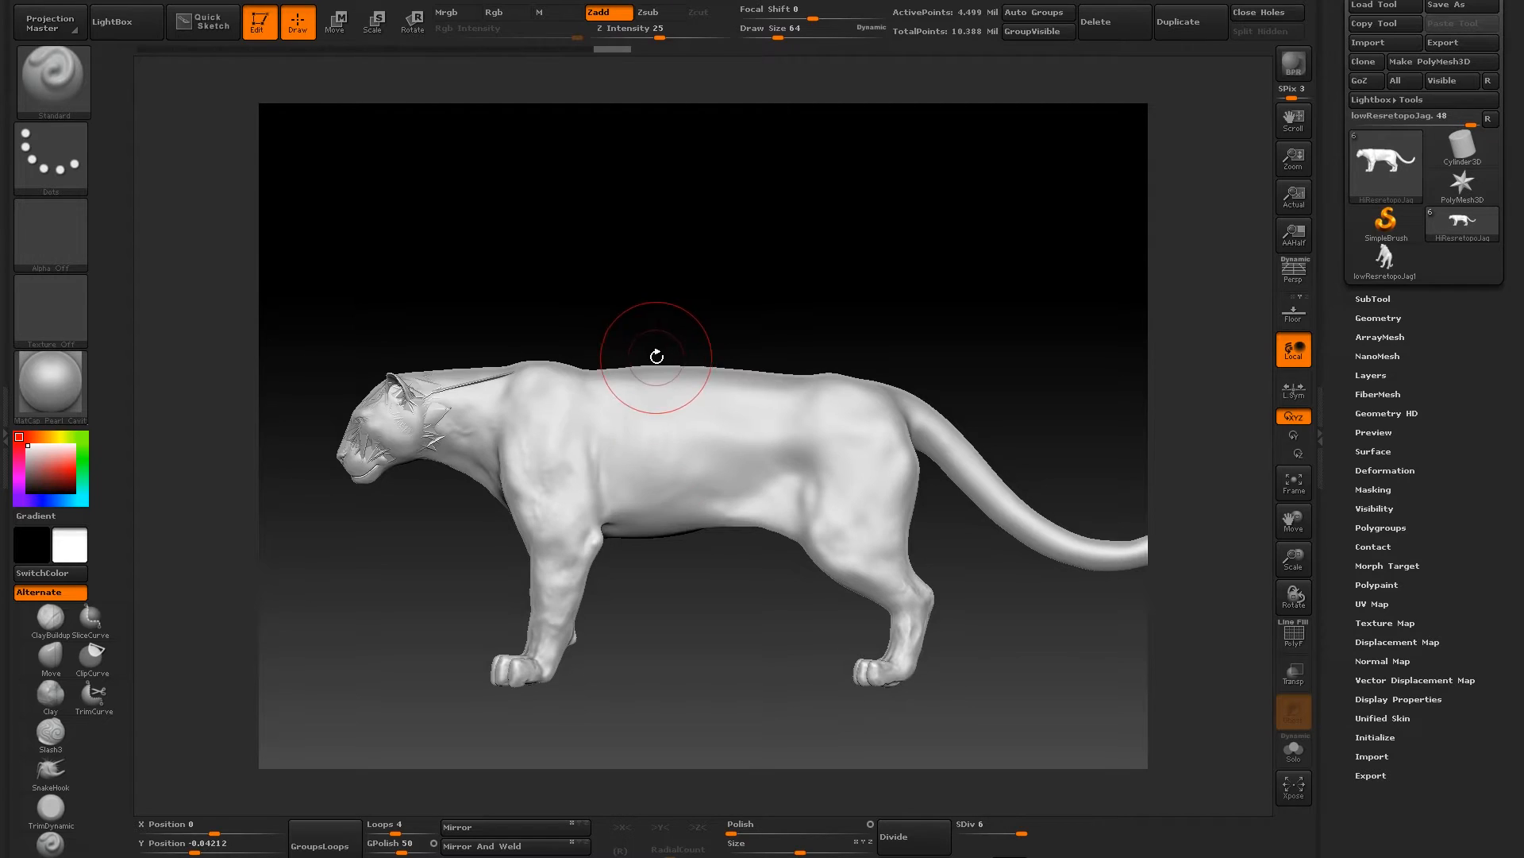
drag(584, 267, 619, 455)
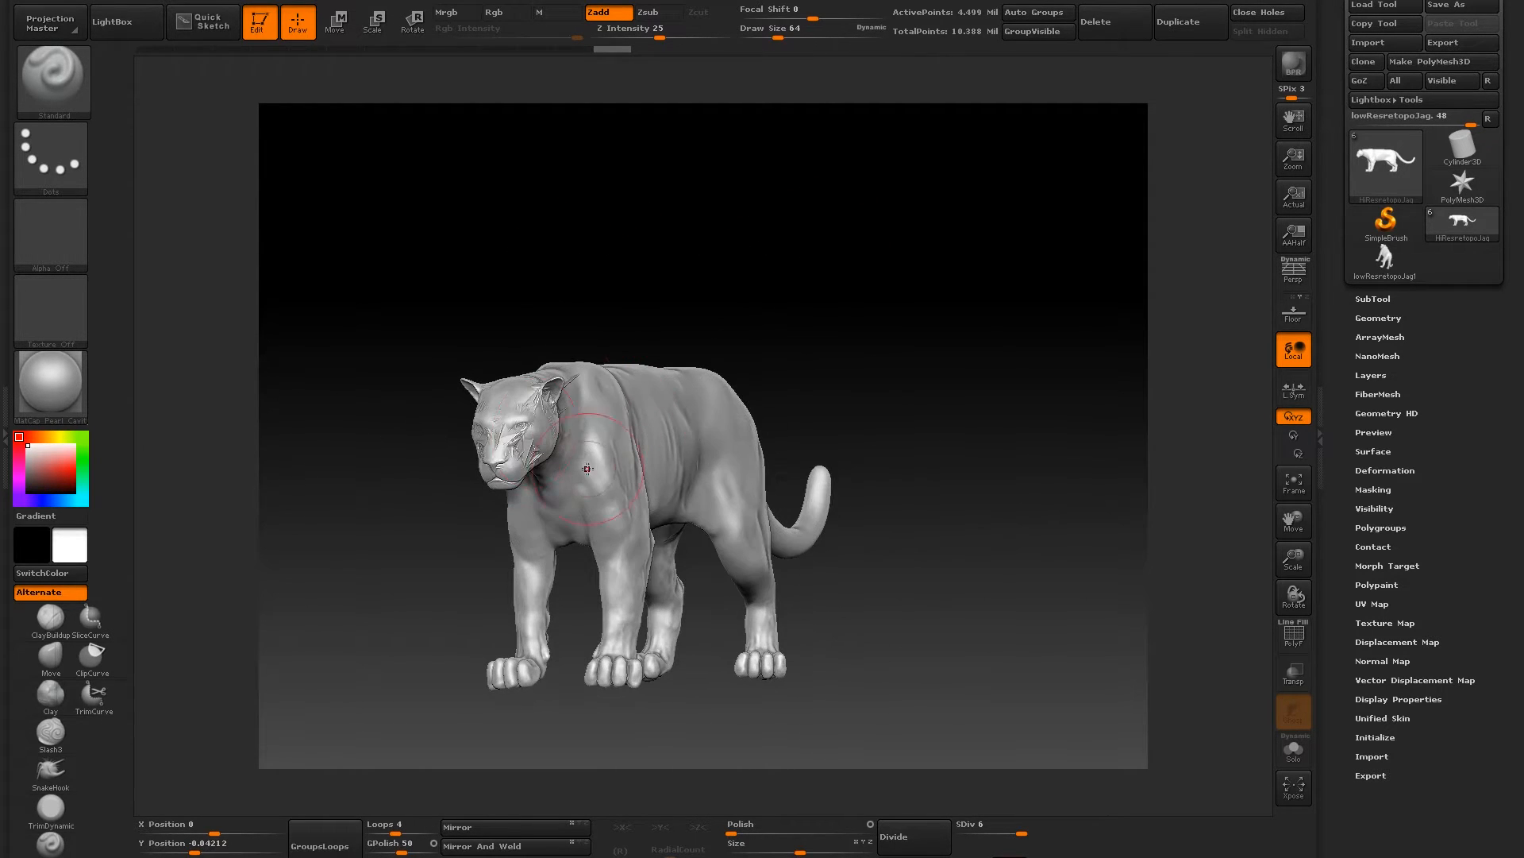
drag(890, 217, 685, 272)
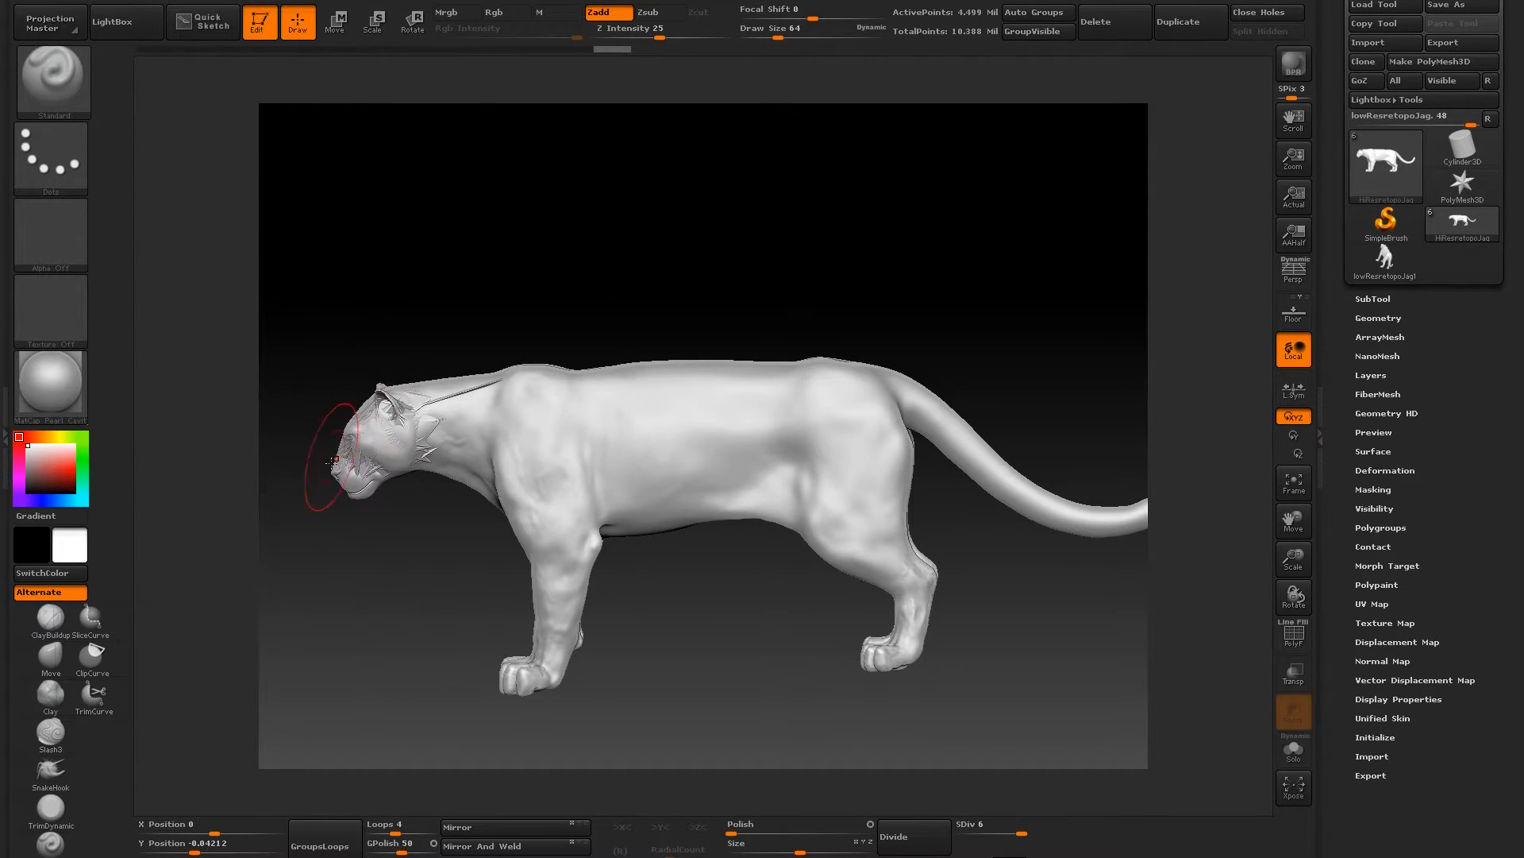
mouse_move(360, 376)
mouse_down()
mouse_move(381, 310)
mouse_move(408, 286)
mouse_move(405, 486)
mouse_up()
mouse_move(375, 396)
mouse_down()
mouse_move(460, 282)
mouse_move(540, 568)
mouse_up()
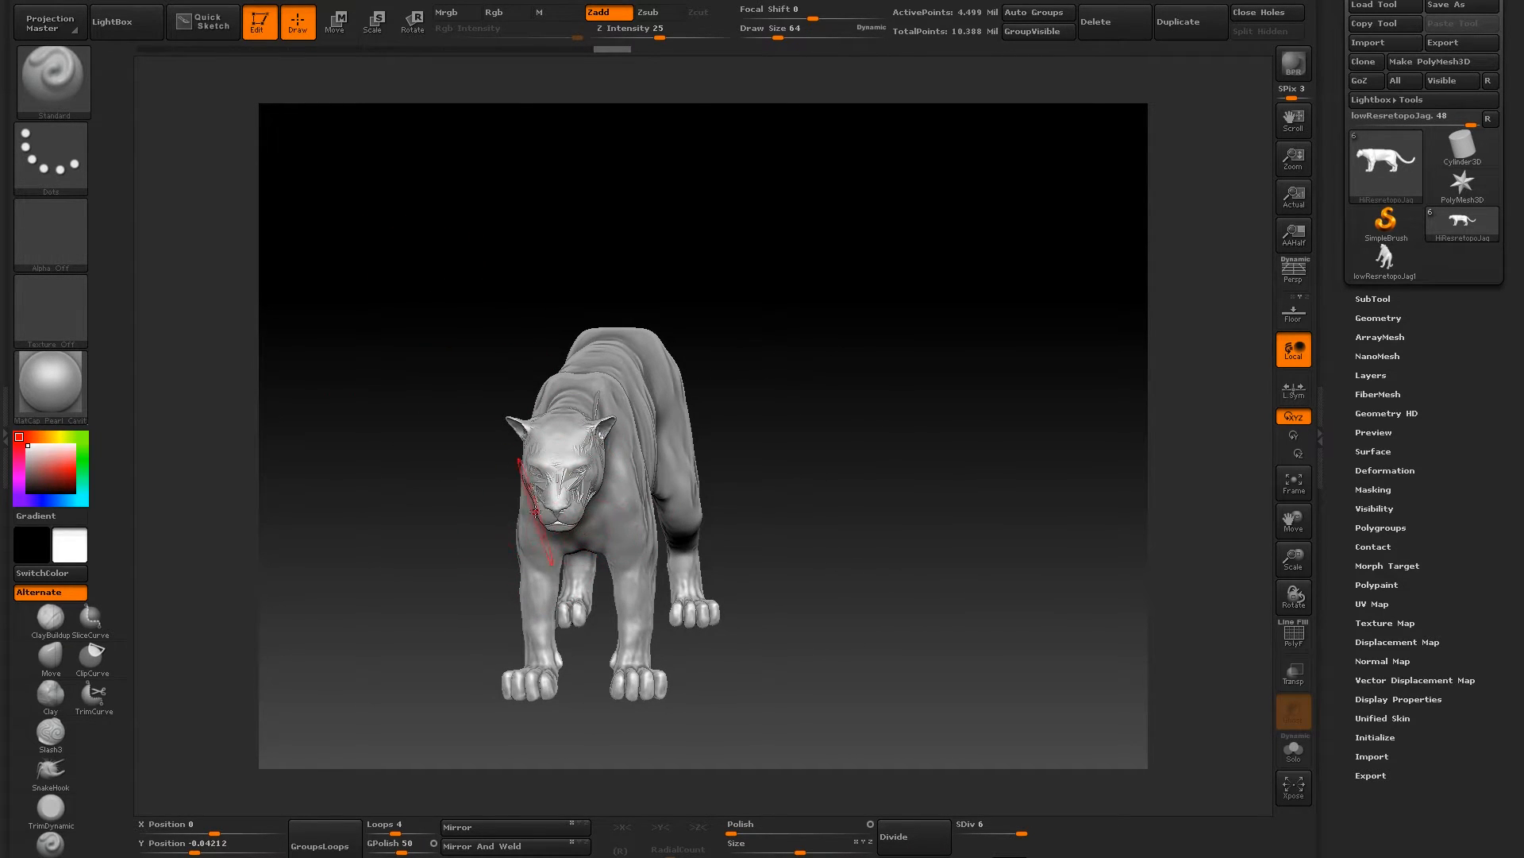
drag(786, 286, 585, 225)
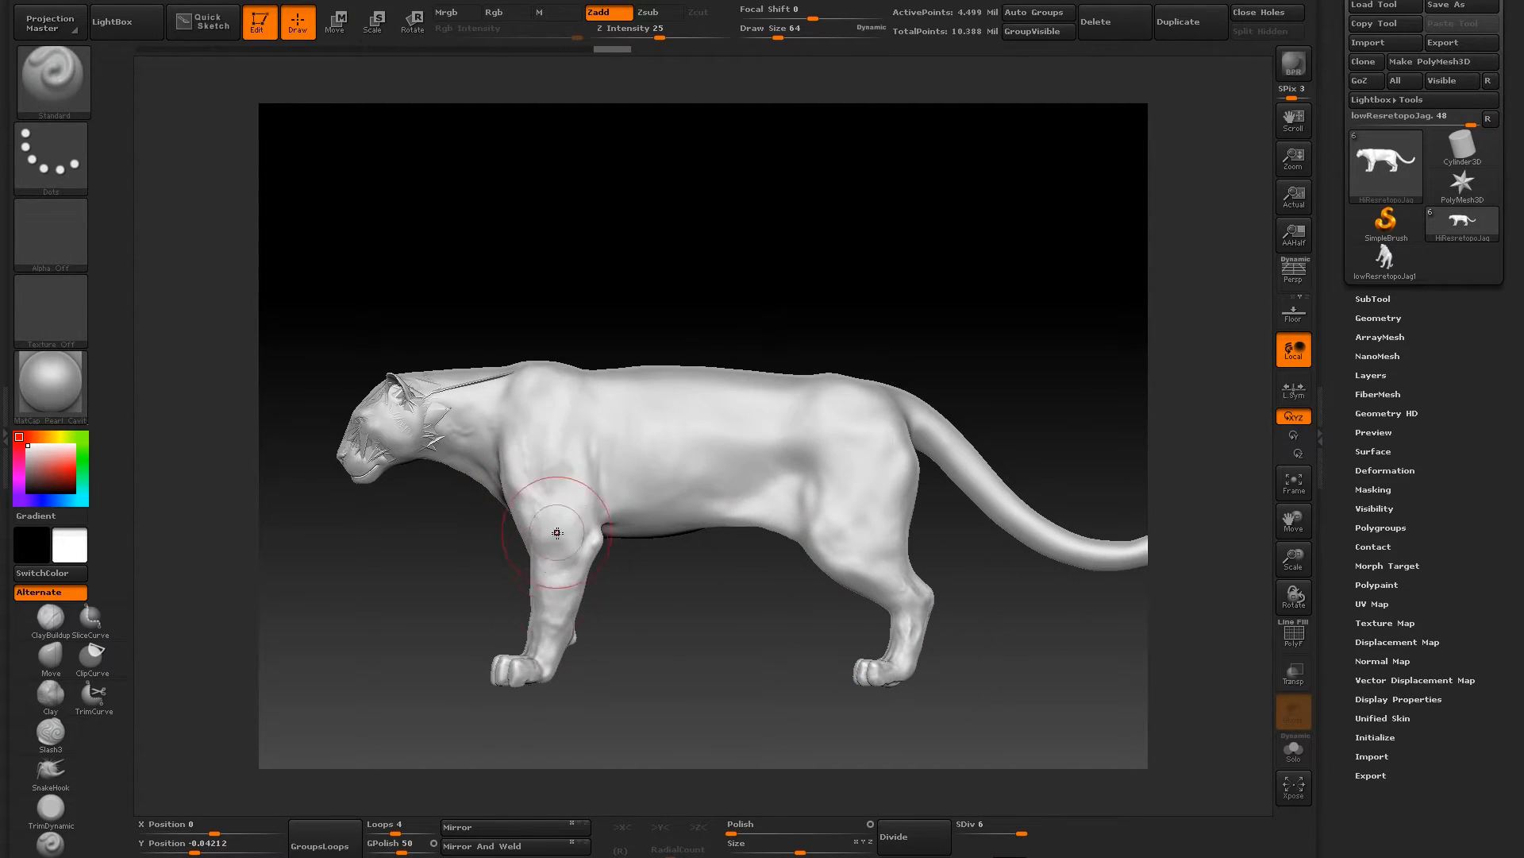
drag(623, 272, 633, 255)
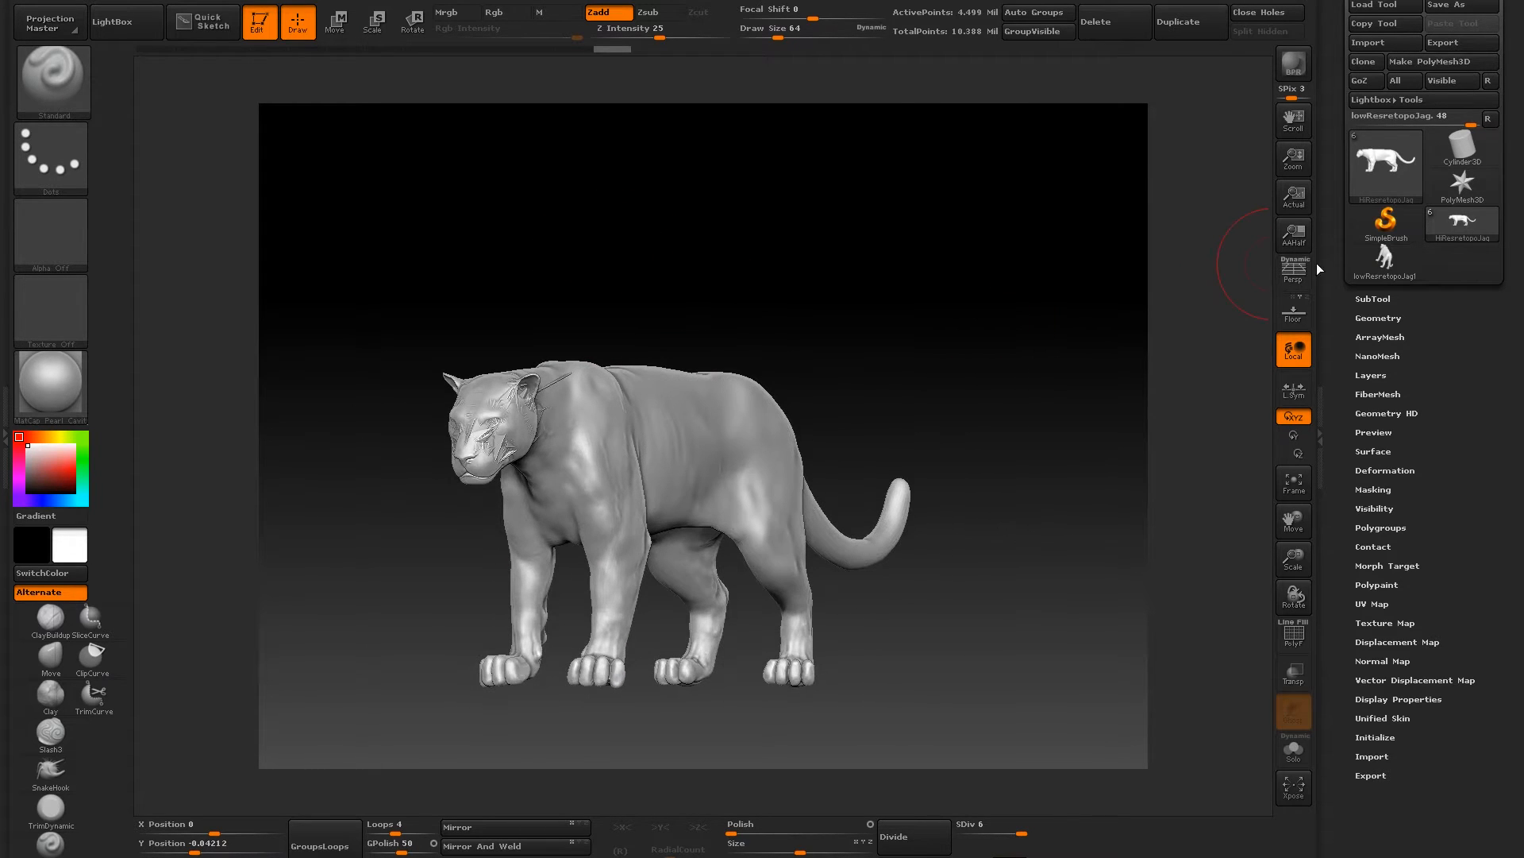
- Inspect the jag and HiResretopoJag entries in the subtool list and view the jaguar's body from the side
click(1373, 298)
mouse_move(1389, 168)
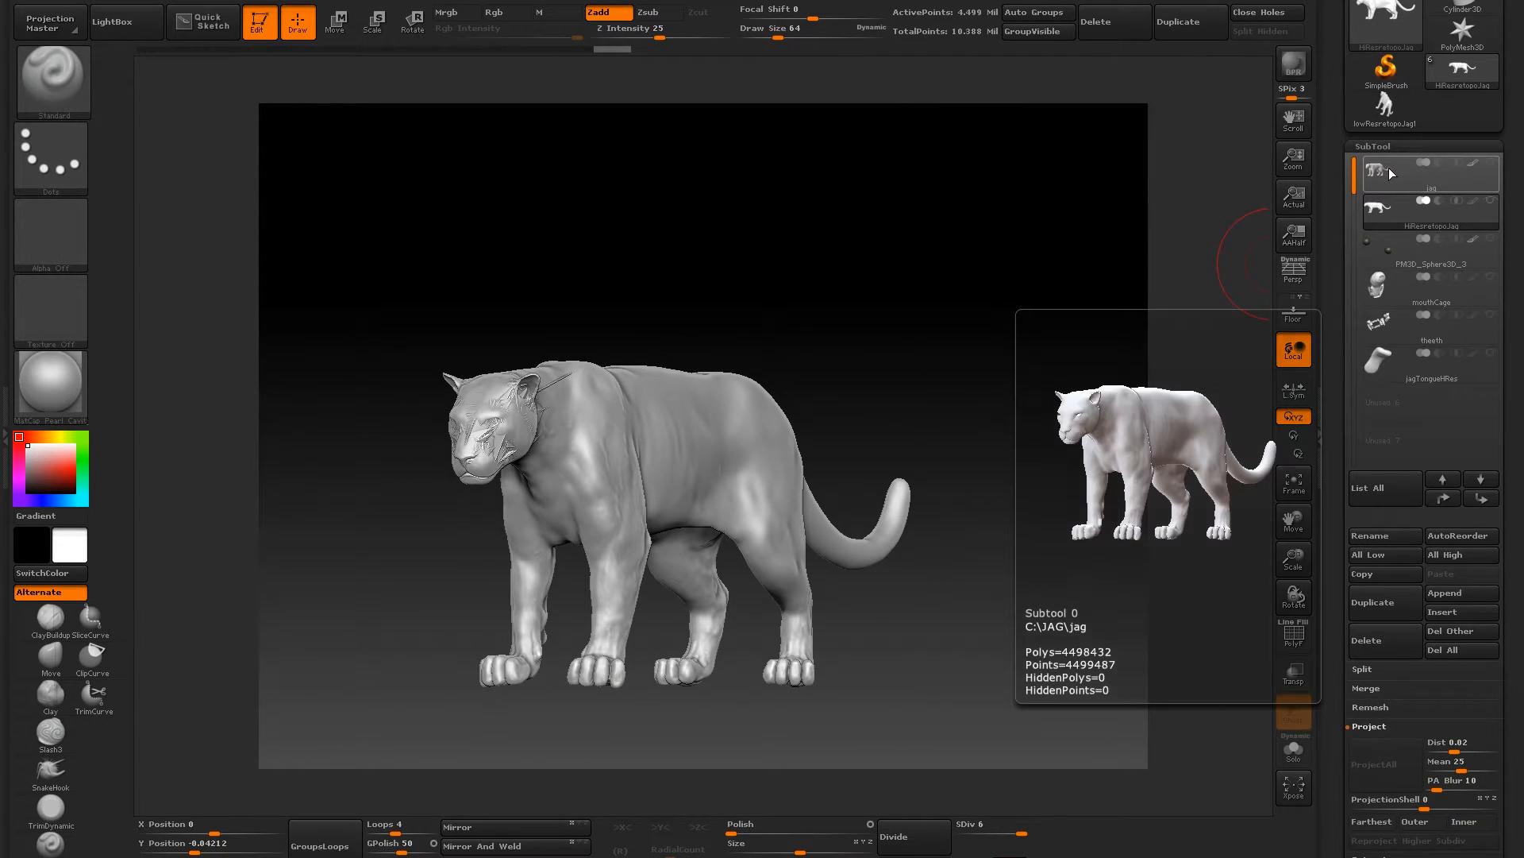
mouse_move(1387, 219)
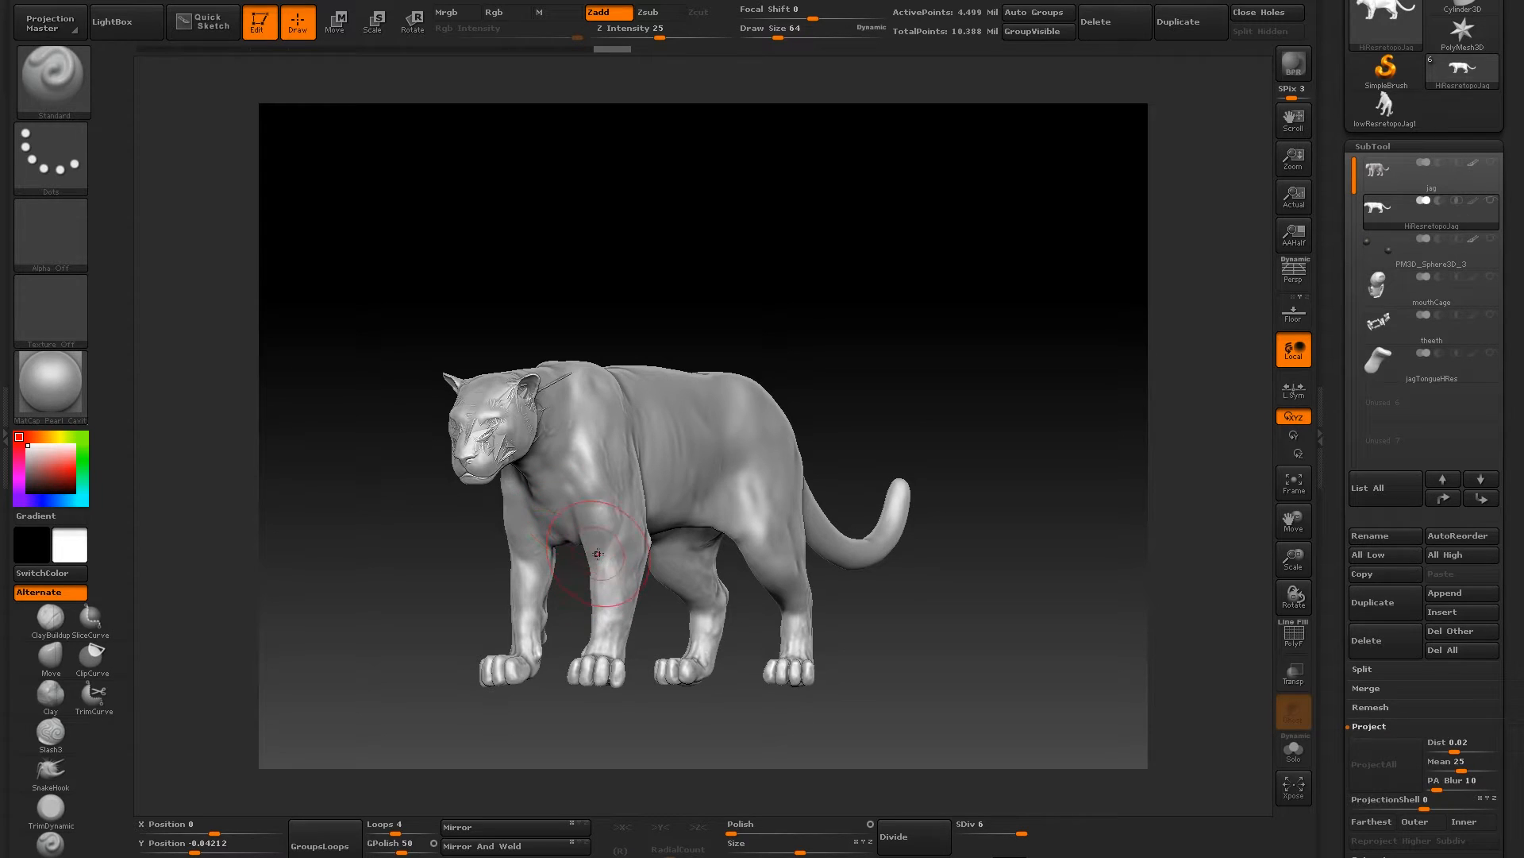
drag(586, 254, 555, 323)
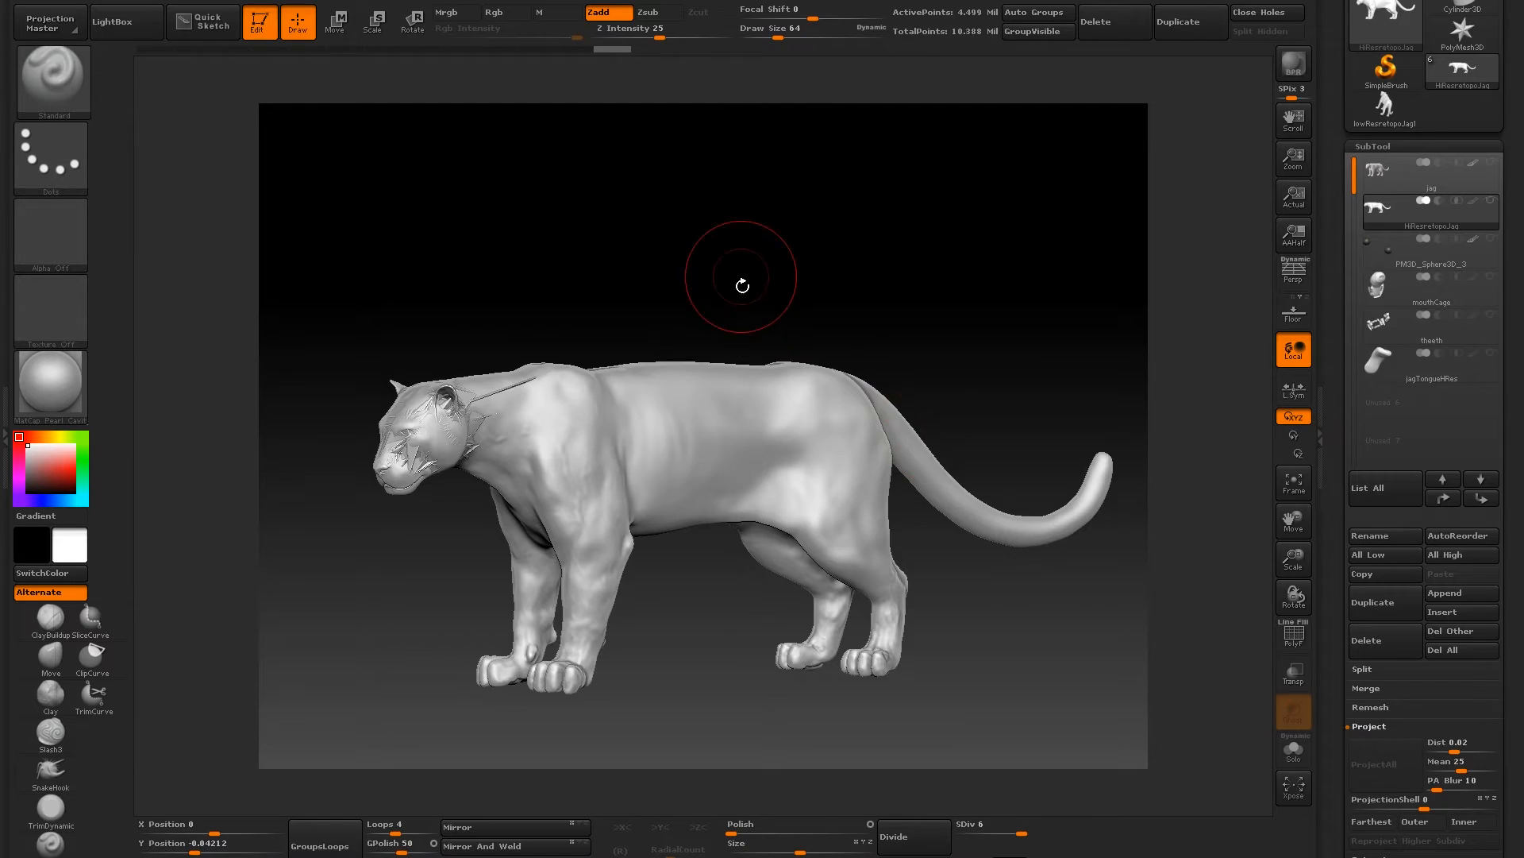
drag(748, 236, 715, 238)
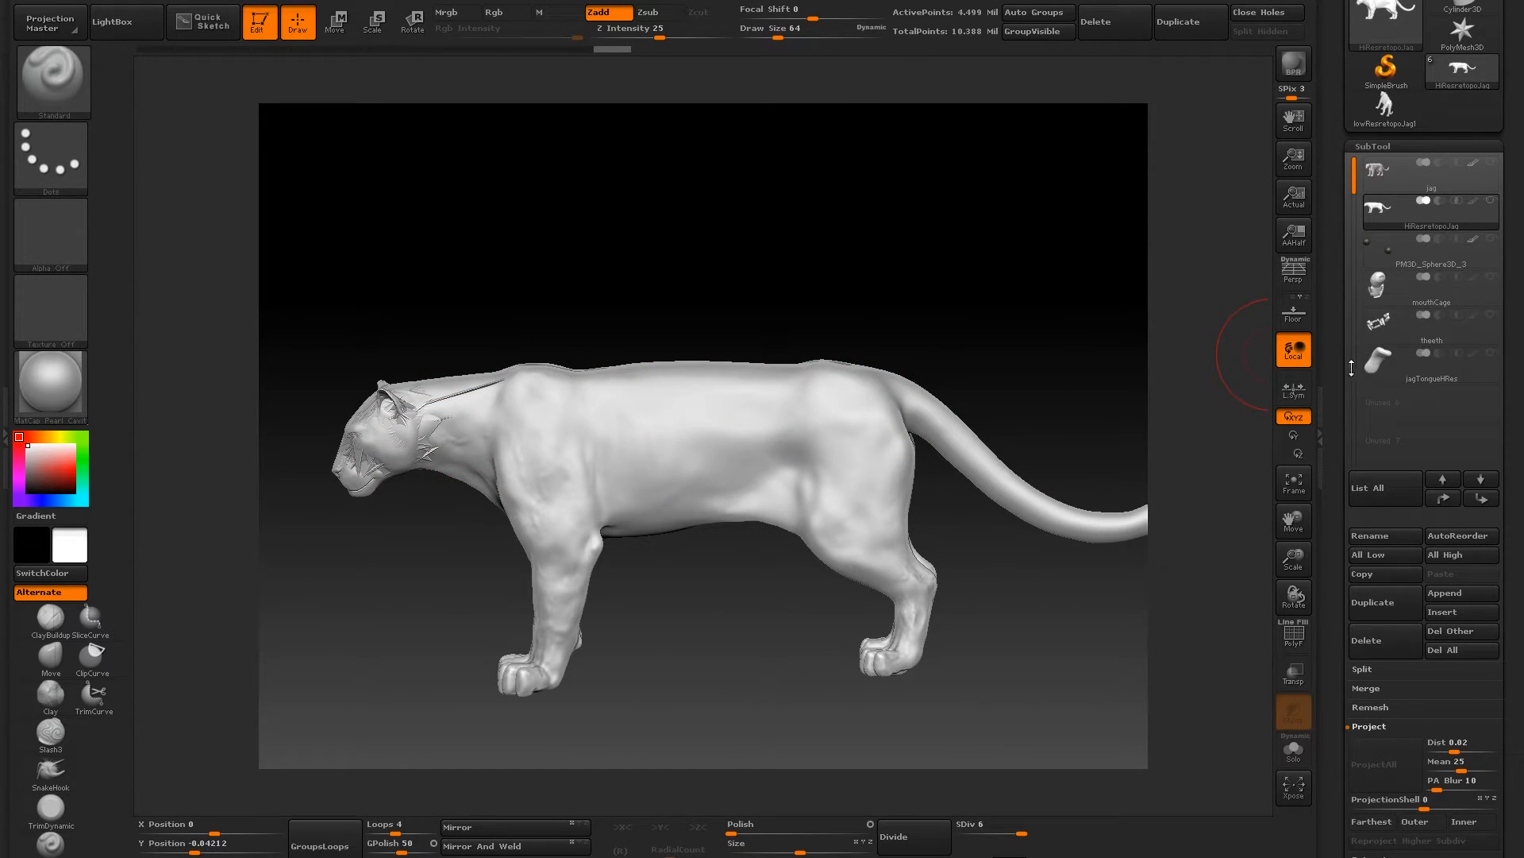
- Show the wireframe on the jaguar and lower the mesh to subdivision level 1
click(1294, 636)
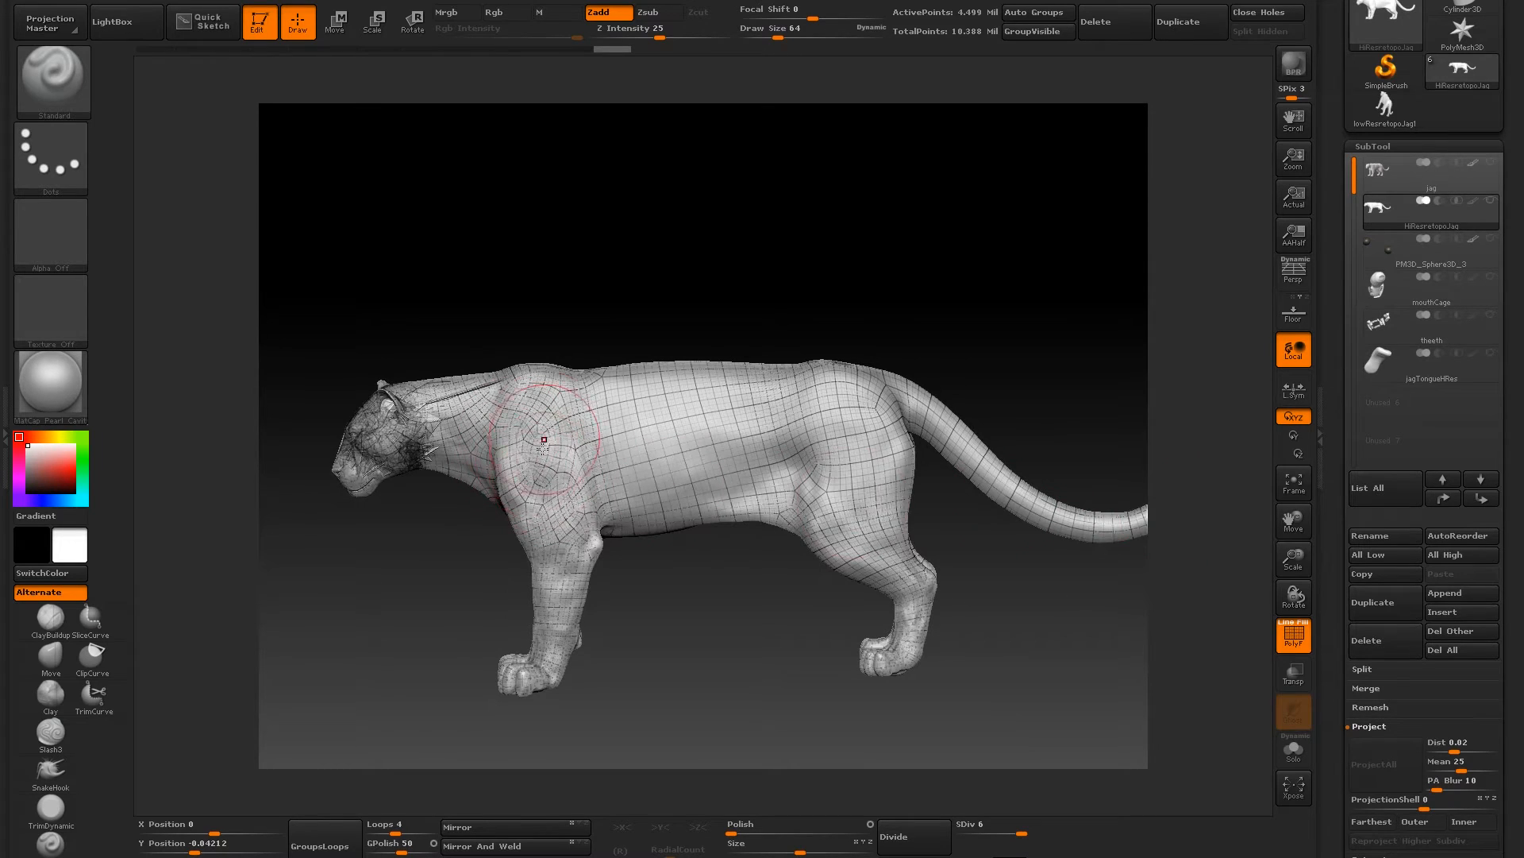
drag(1334, 299, 1332, 172)
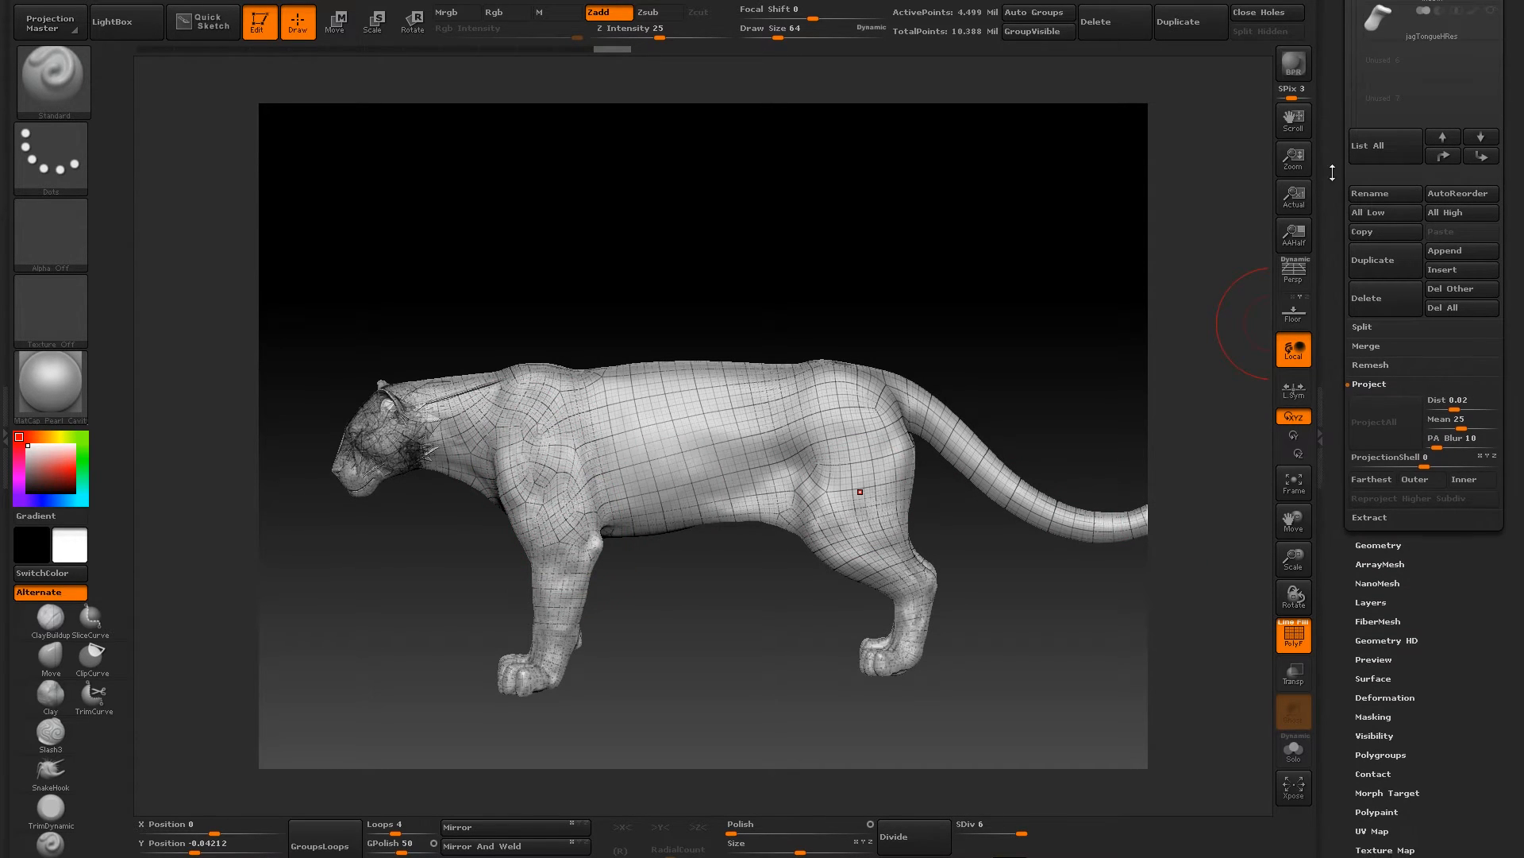
click(1379, 545)
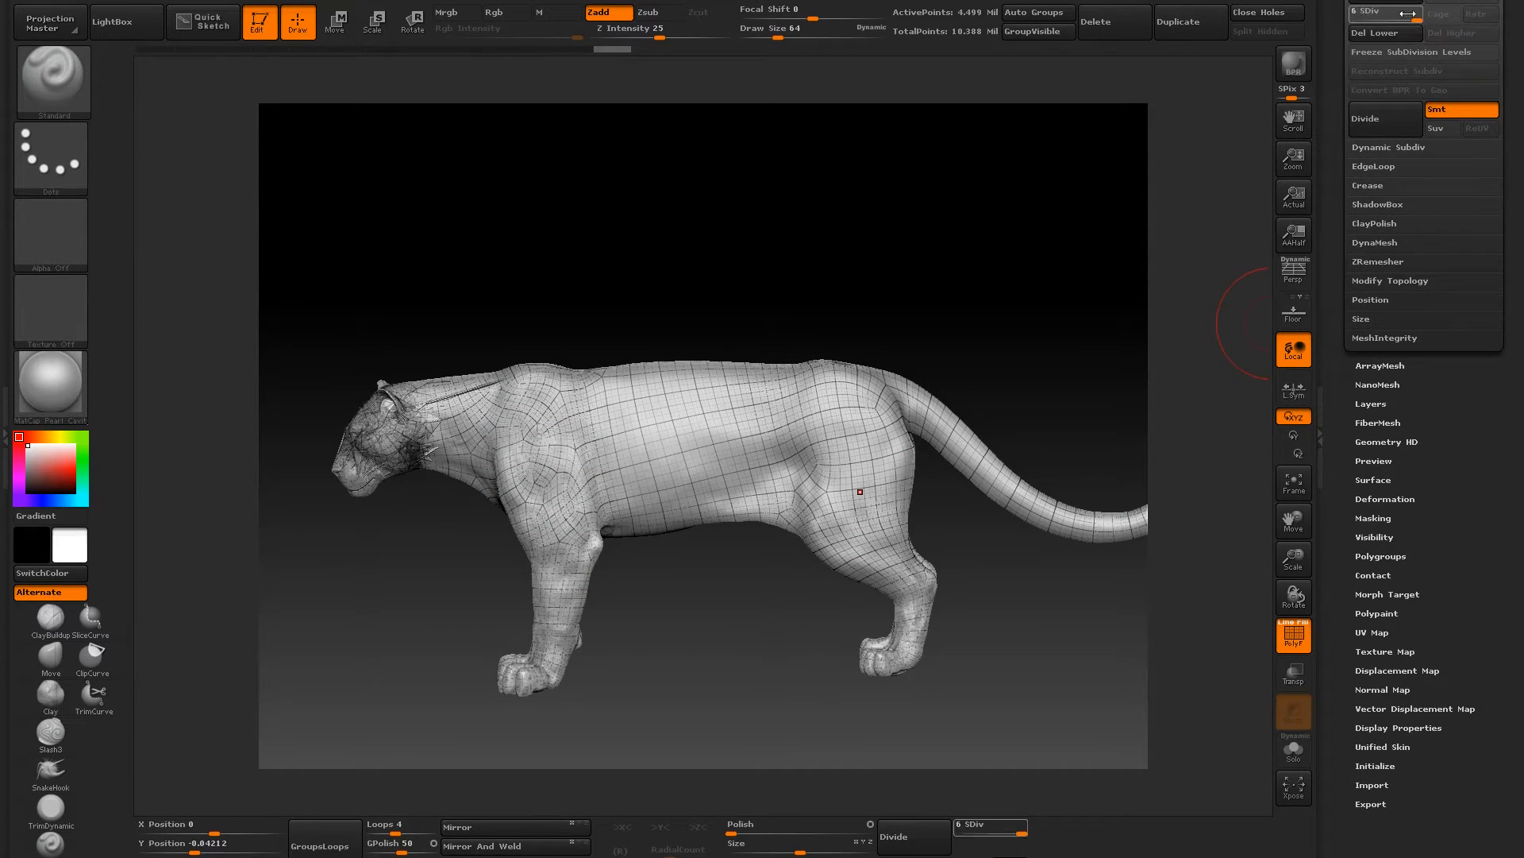
key(shift+d)
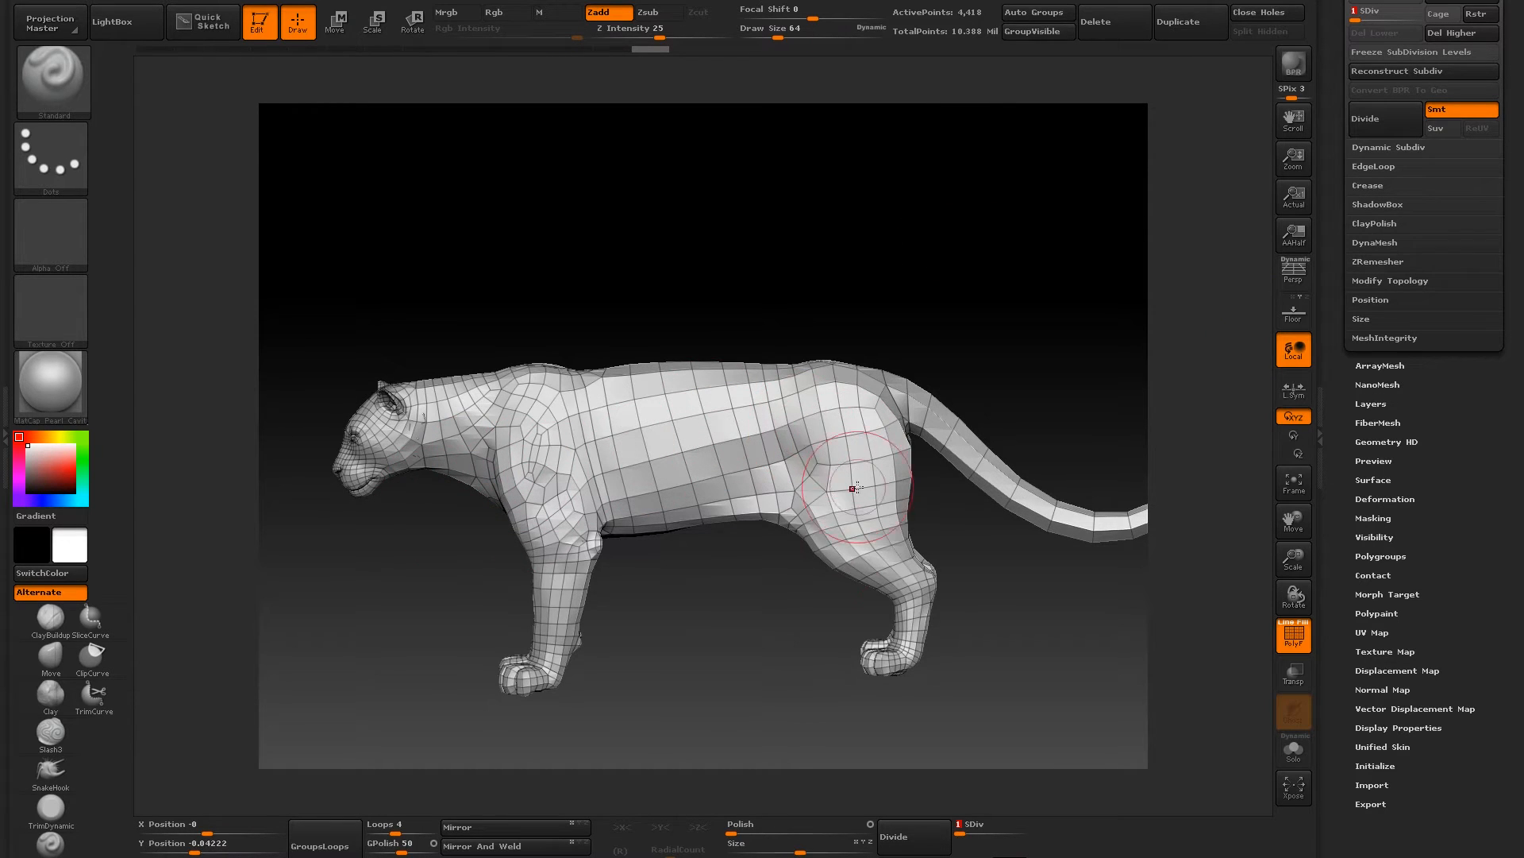
- Examine the low-res polygon layout along the jaguar's body, legs and tail from the side and the front
drag(542, 311, 684, 344)
shift+drag(467, 266, 497, 266)
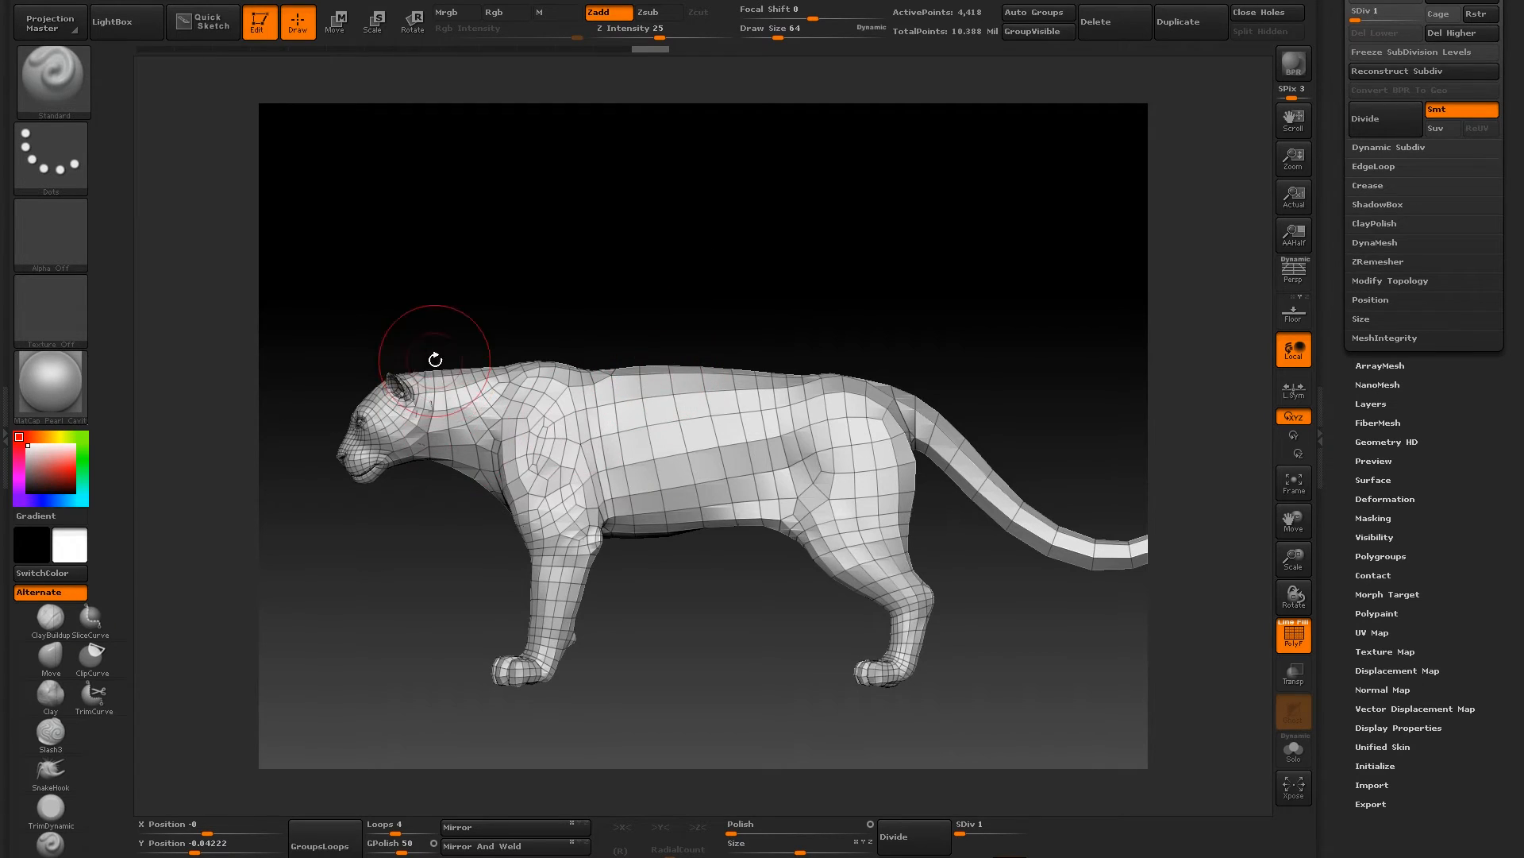
mouse_move(479, 296)
mouse_down()
mouse_move(452, 262)
mouse_move(433, 286)
mouse_up()
drag(650, 231, 606, 238)
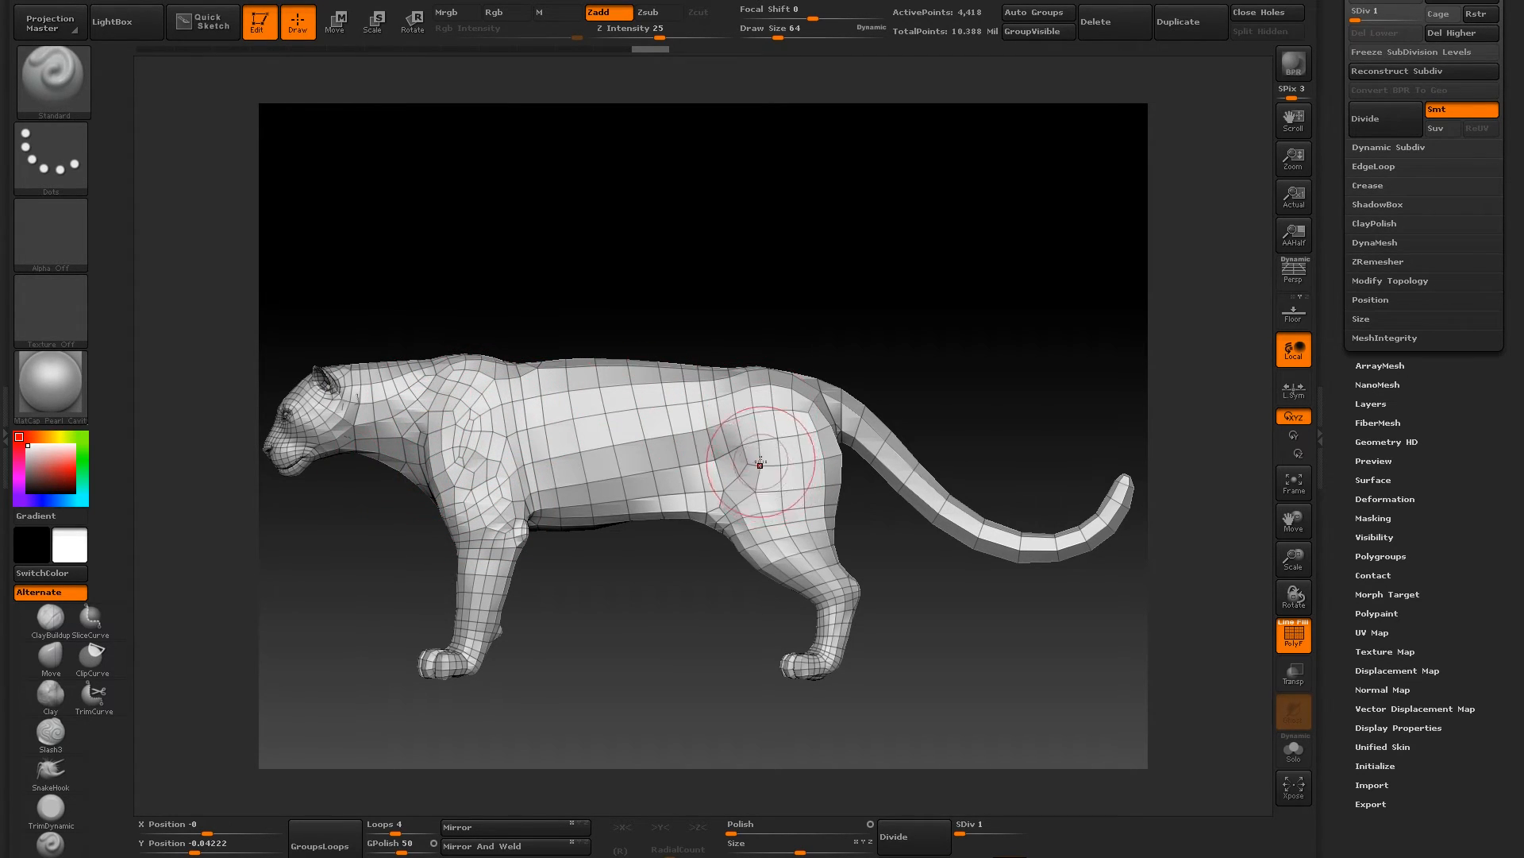
drag(493, 296, 483, 265)
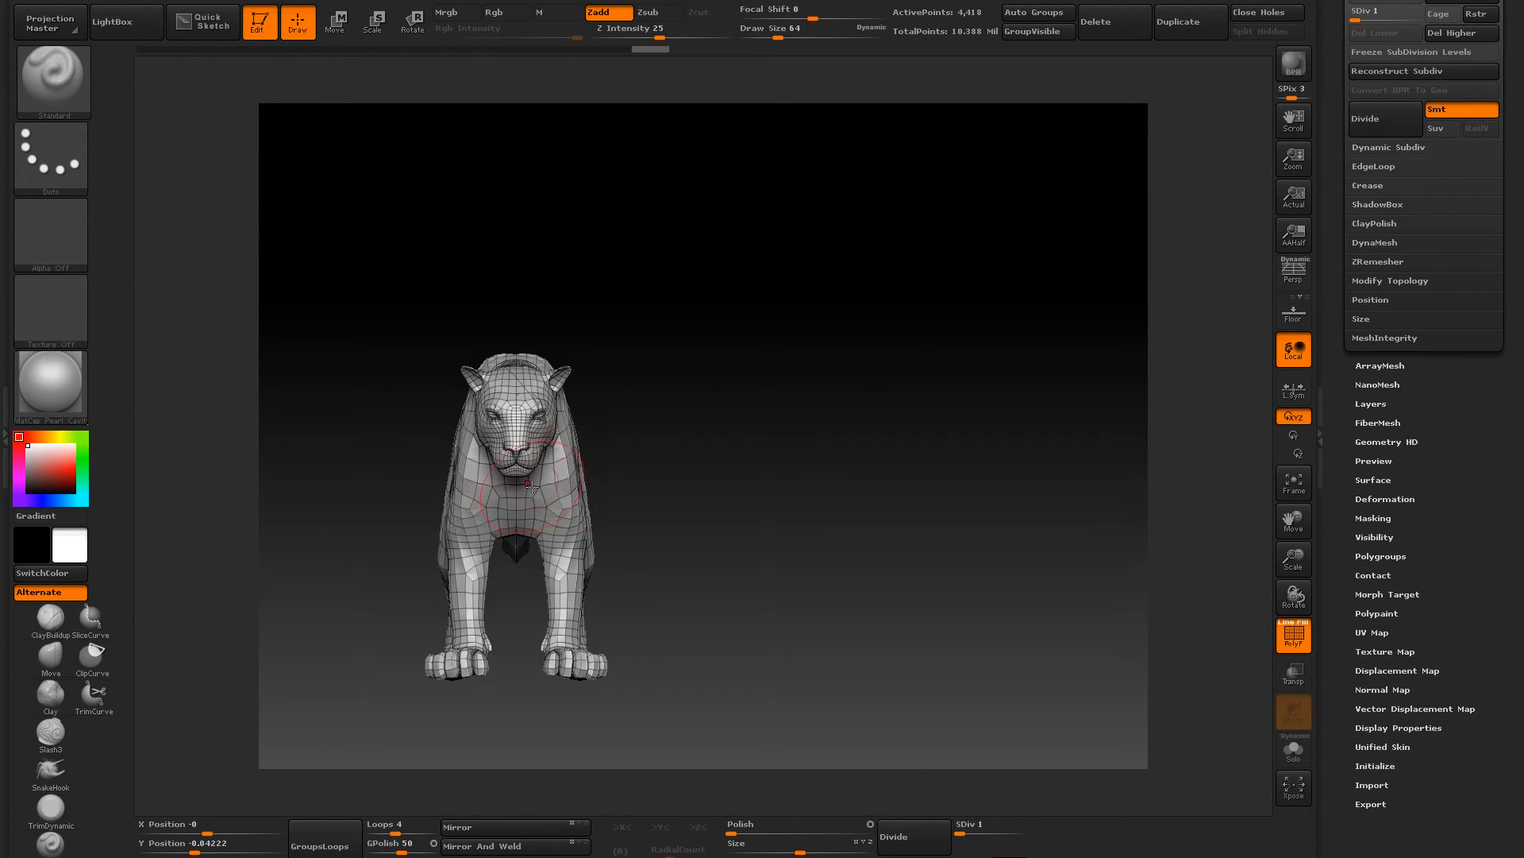
- Display the ZRemesher settings and examine the low-res jaguar's edge flow from both sides and the front
click(1366, 262)
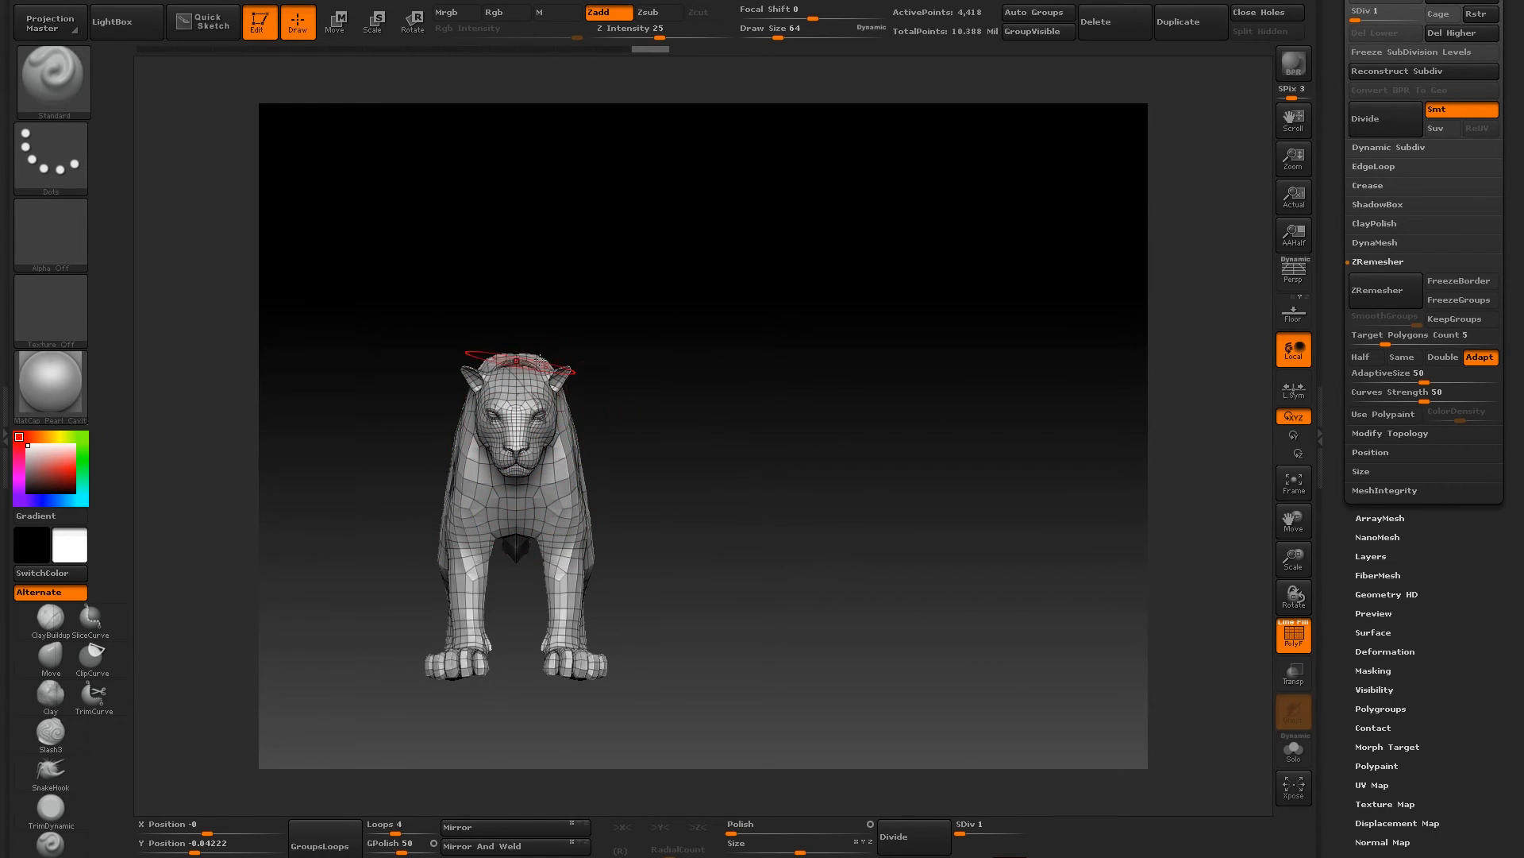
drag(752, 475, 383, 424)
drag(462, 244, 722, 284)
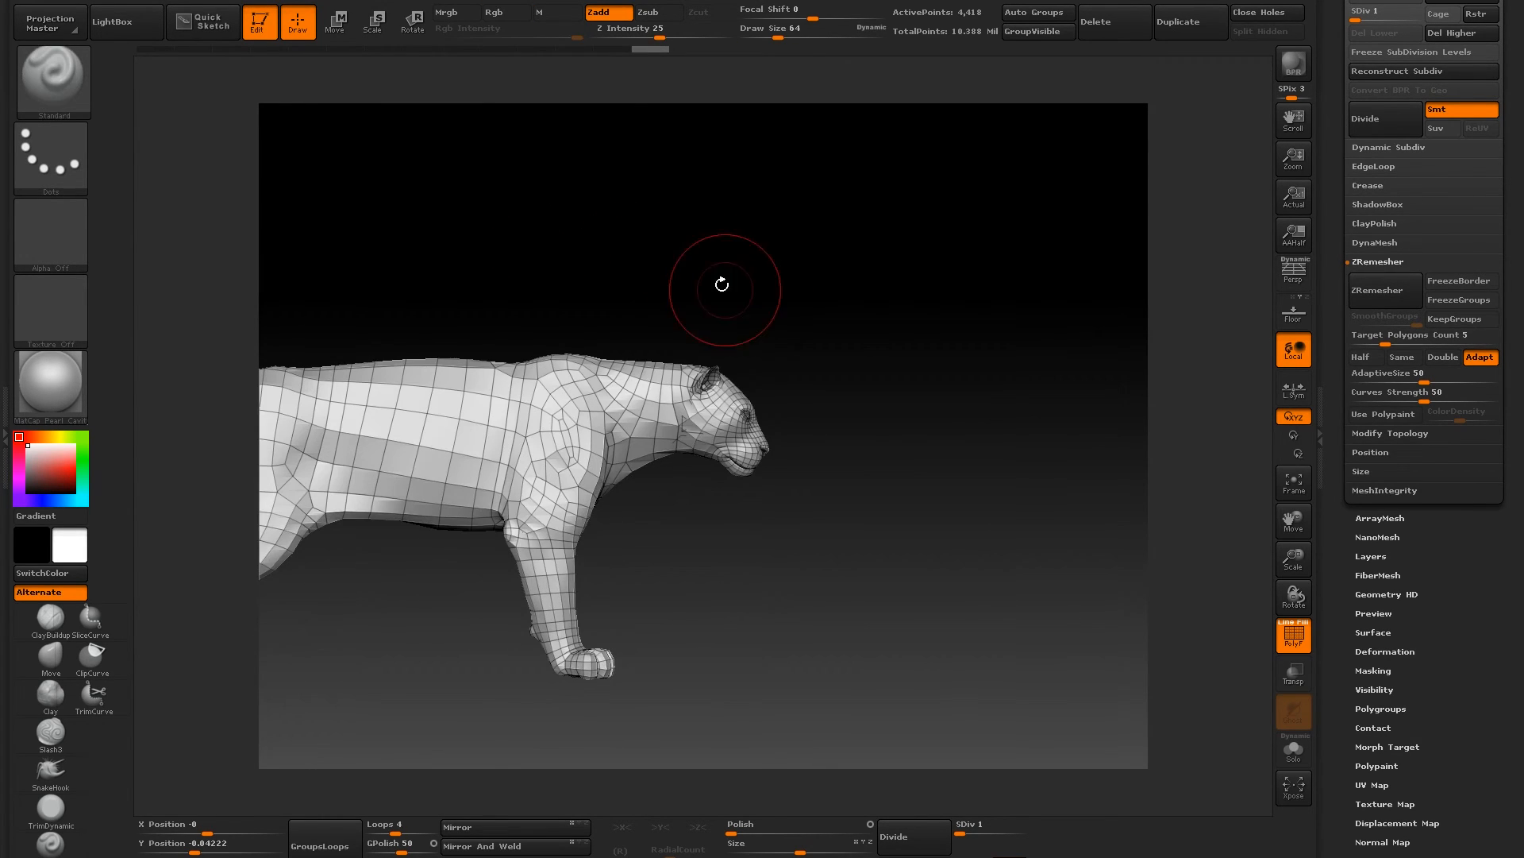
drag(867, 291, 534, 239)
drag(441, 240, 409, 262)
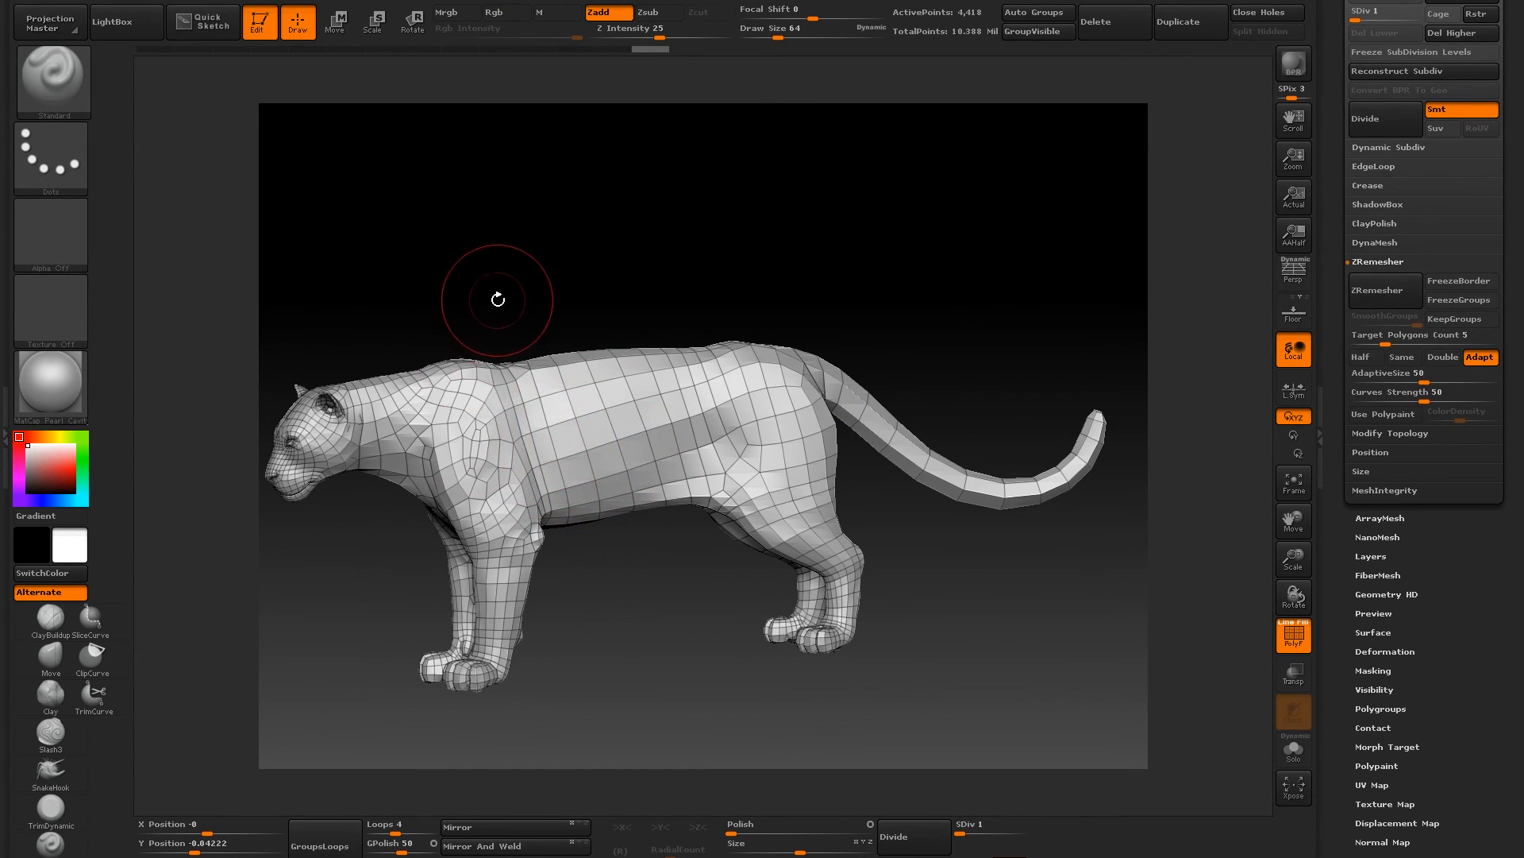
drag(474, 269, 491, 263)
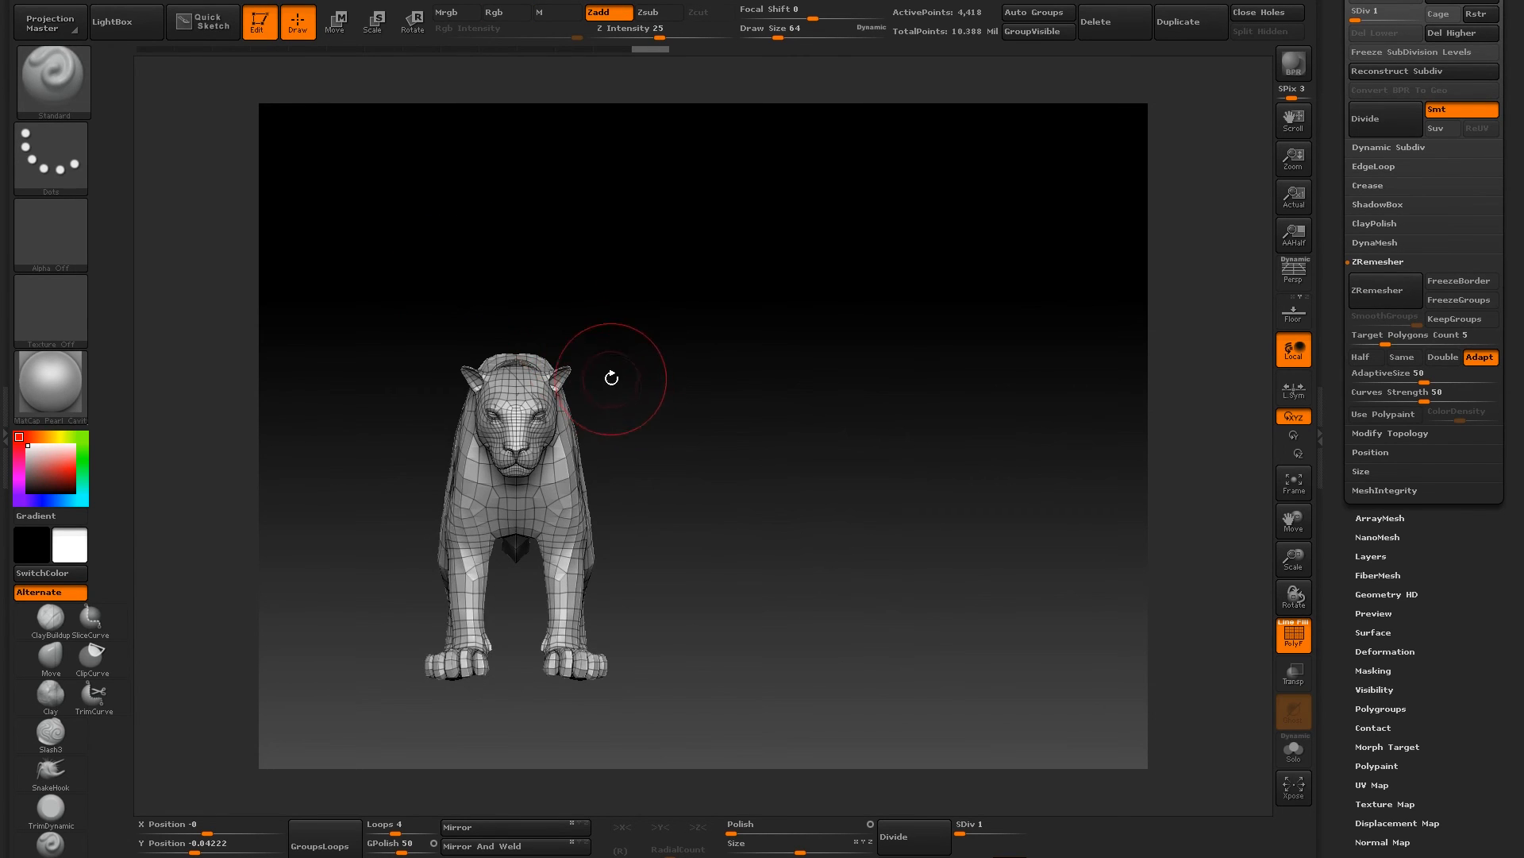
drag(606, 224, 535, 236)
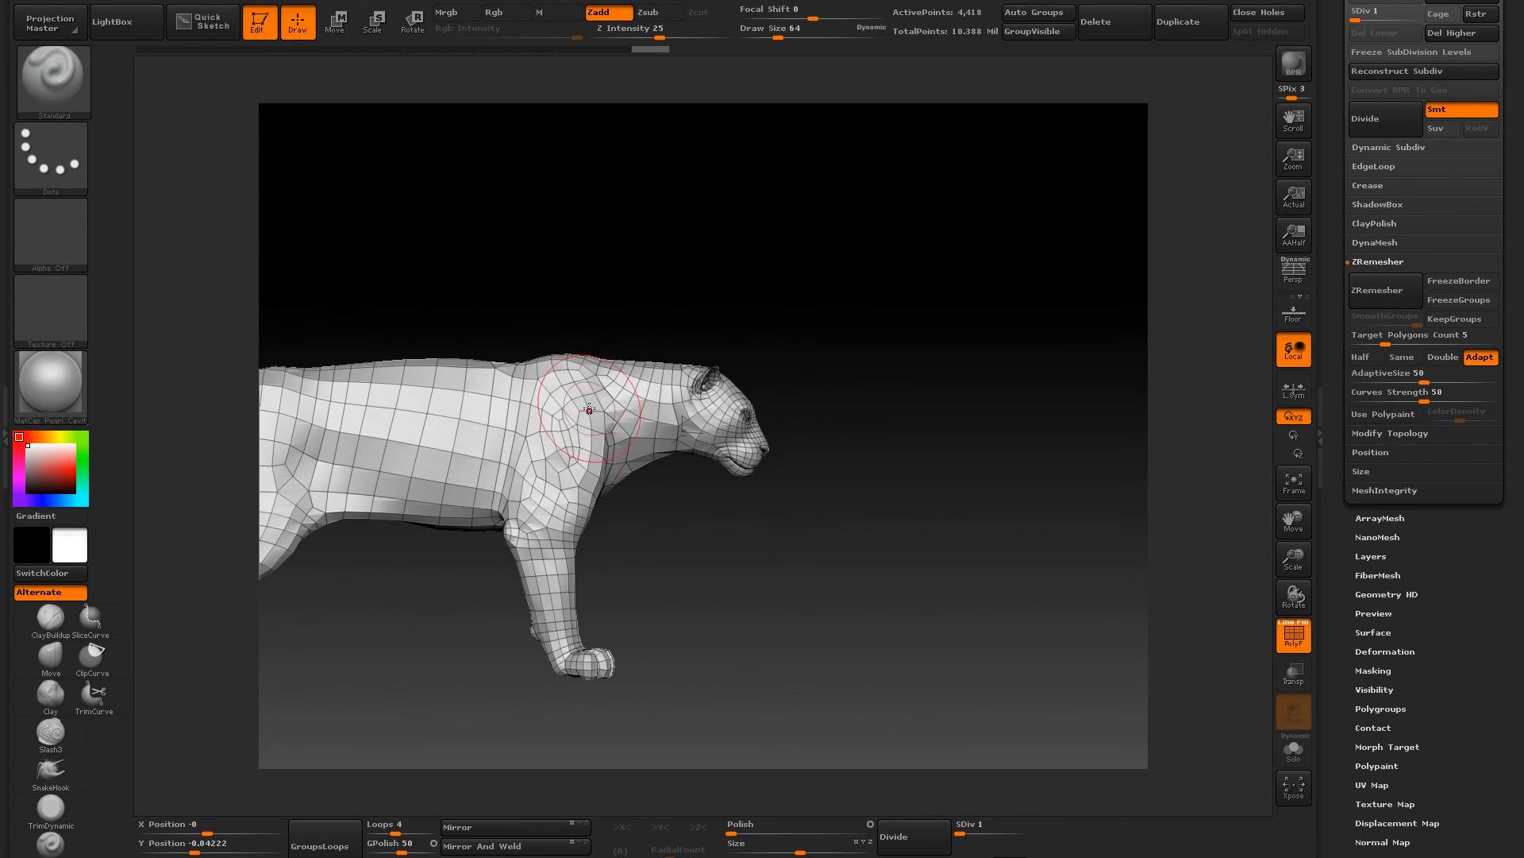
drag(503, 297, 544, 231)
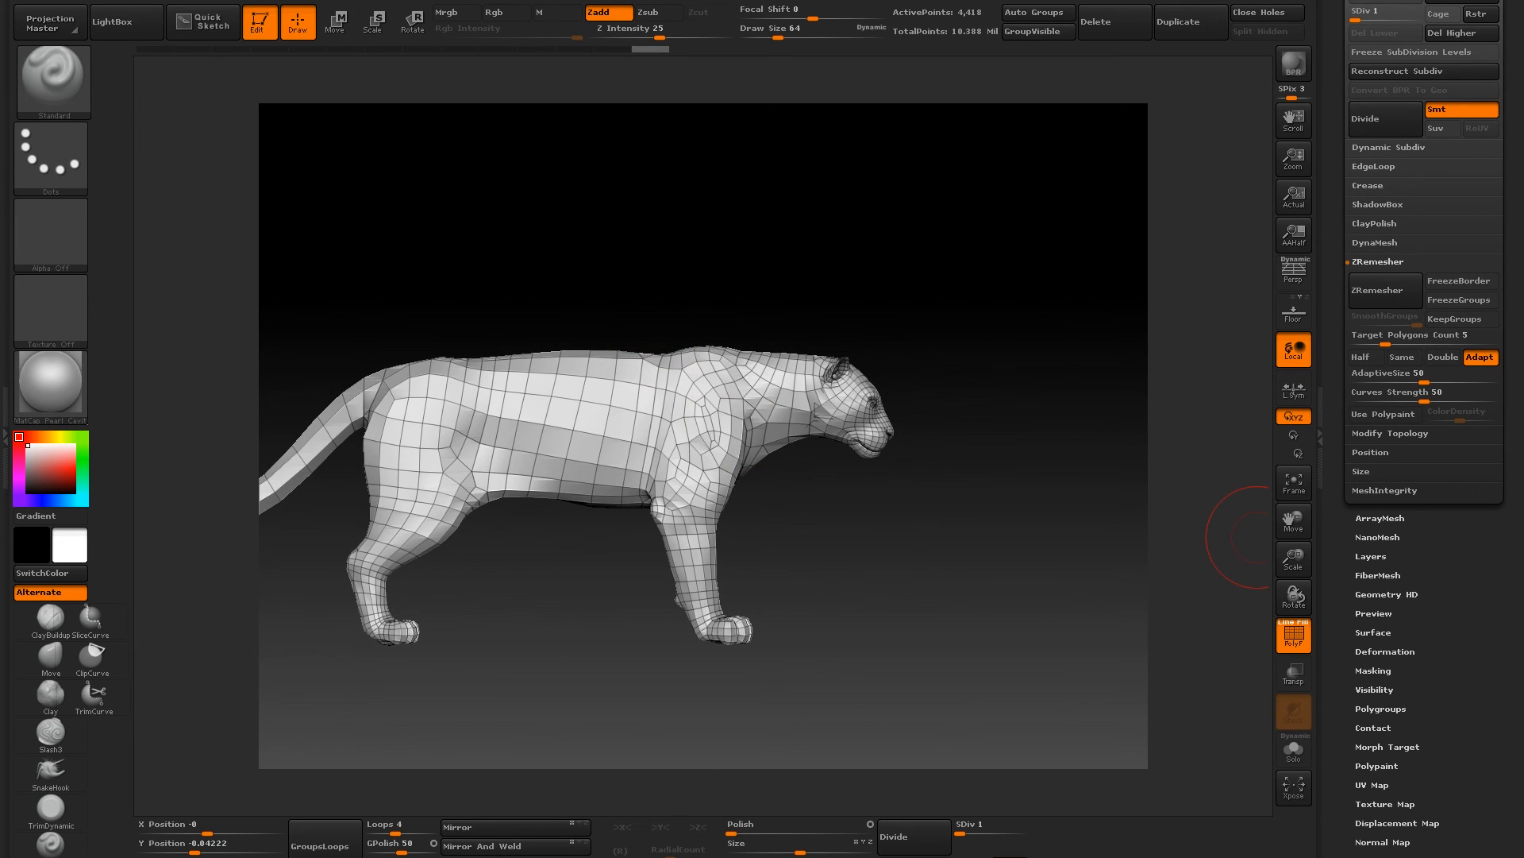